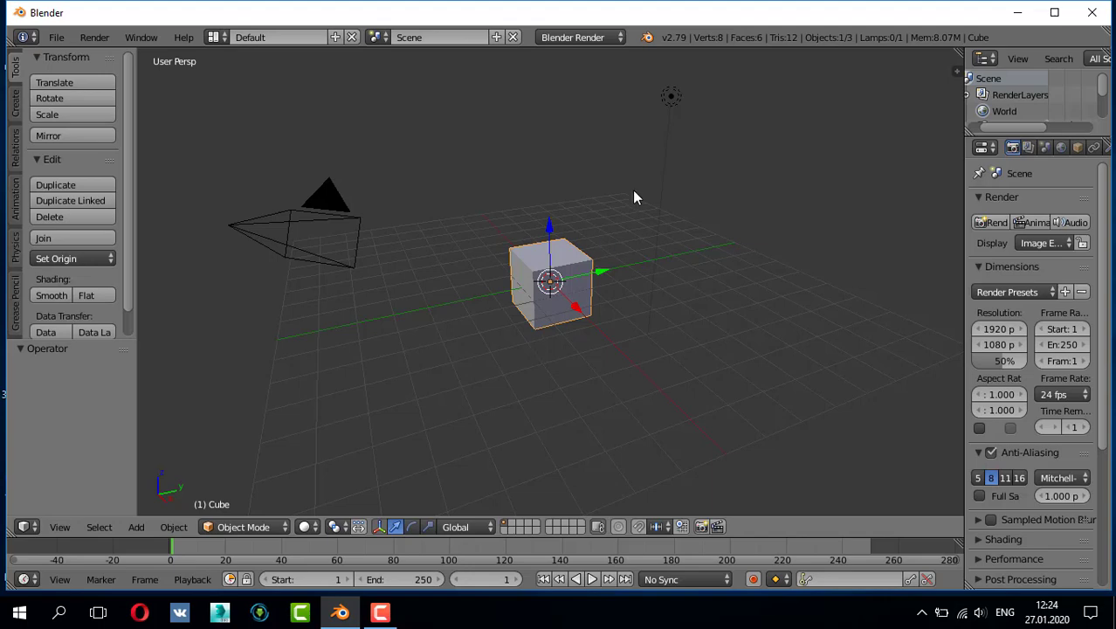
Step: Delete the default cube from the scene
{"action": "key", "text": "a"}
{"action": "key", "text": "x"}
{"action": "left_click", "coordinate": [510, 270]}
Step: Load qum soat.jpg from drive D as the background image and switch to front orthographic view
{"action": "key", "text": "n"}
{"action": "left_click", "coordinate": [830, 58]}
{"action": "left_click_drag", "start_coordinate": [827, 58], "coordinate": [832, 207]}
{"action": "left_click", "coordinate": [856, 201]}
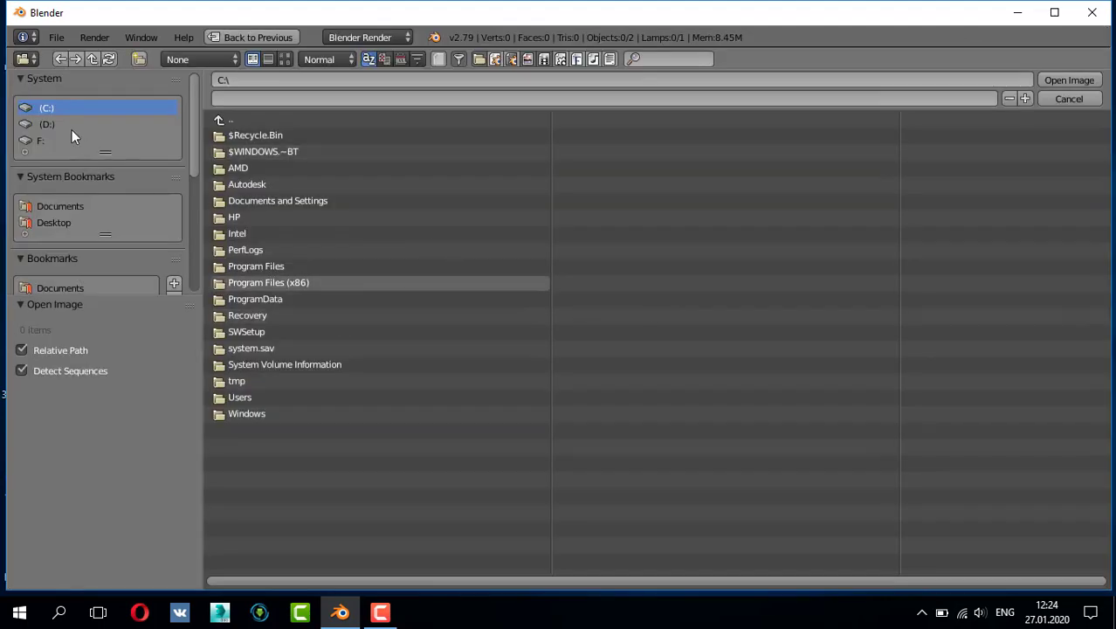
{"action": "left_click", "coordinate": [47, 124]}
{"action": "left_click", "coordinate": [1051, 80]}
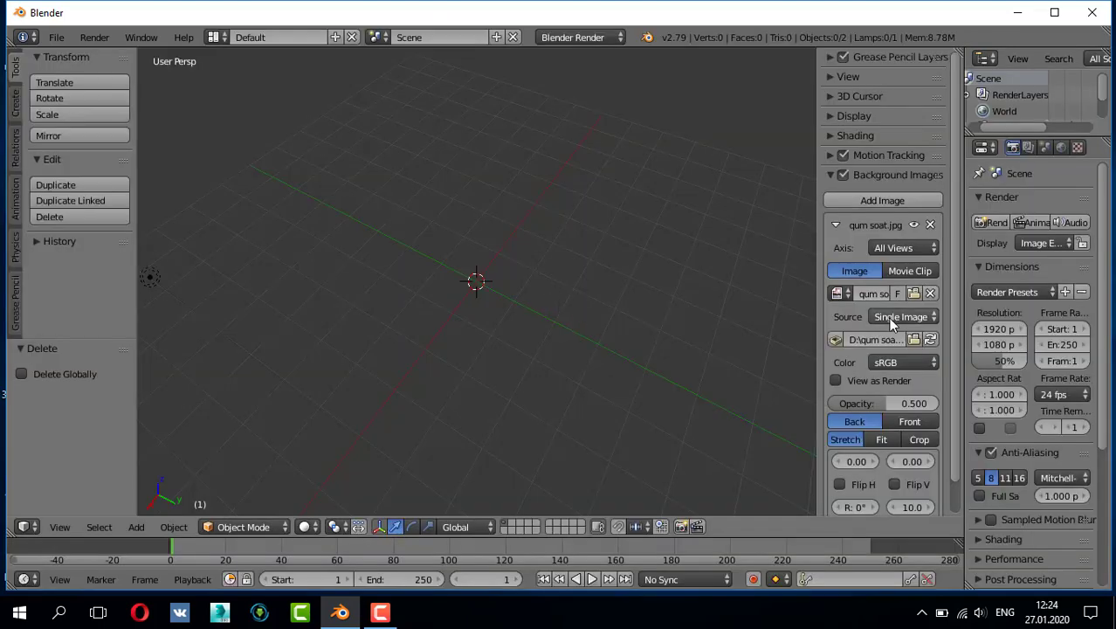
{"action": "key", "text": "n"}
{"action": "key", "text": "KP_1"}
{"action": "key", "text": "KP_5"}
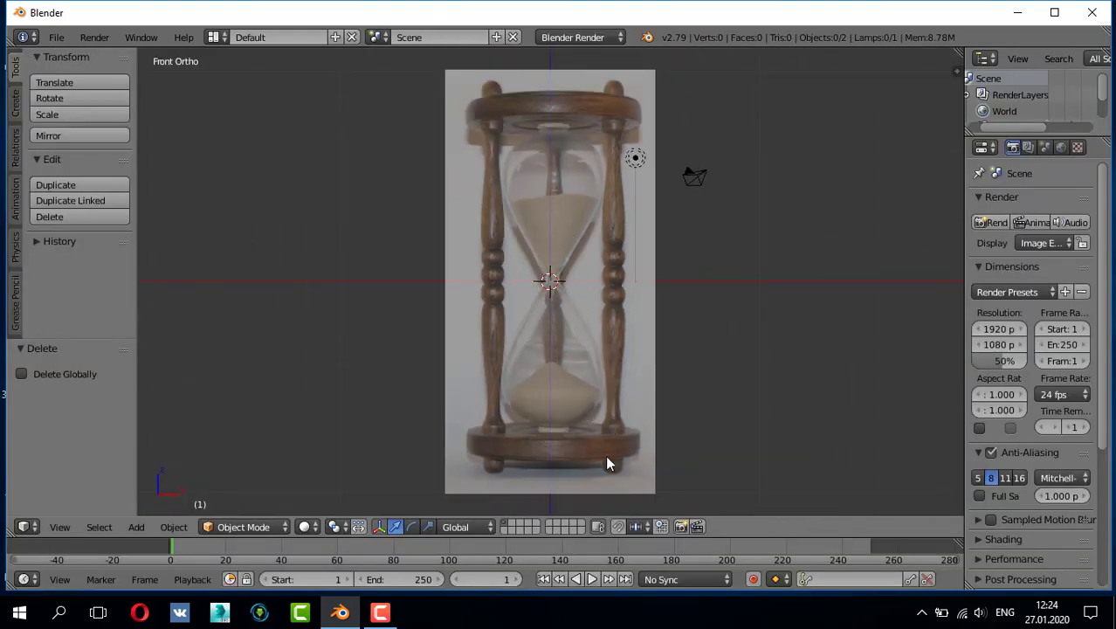
Step: Add a UV sphere at the base of the right pillar and raise it vertically
{"action": "left_click", "coordinate": [612, 429]}
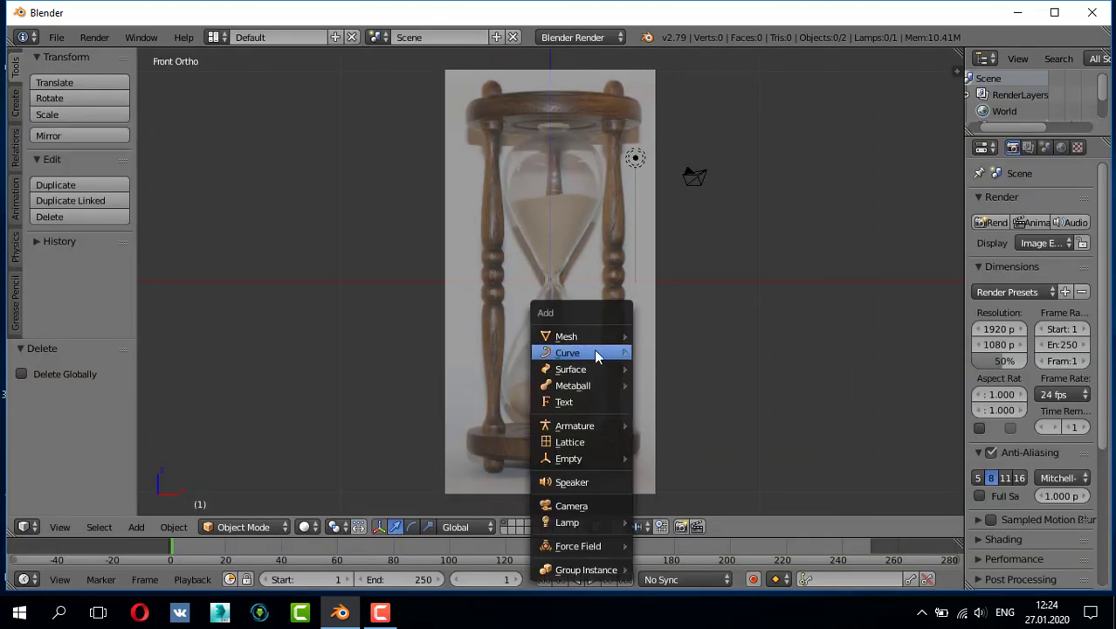
{"action": "key", "text": "shift+a"}
{"action": "left_click", "coordinate": [687, 382]}
{"action": "scroll", "coordinate": [689, 454], "scroll_direction": "up", "scroll_amount": 3}
{"action": "scroll", "coordinate": [688, 454], "scroll_direction": "up", "scroll_amount": 3}
{"action": "left_click_drag", "start_coordinate": [658, 460], "coordinate": [657, 414]}
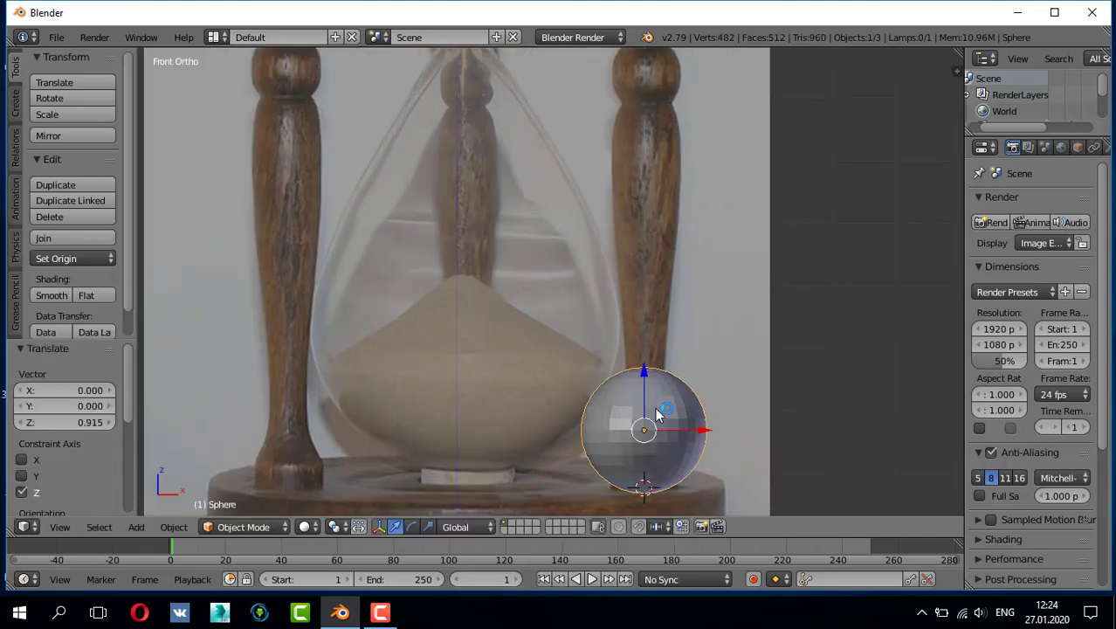
{"action": "key", "text": "shift+a"}
{"action": "key", "text": "Escape"}
Step: In Edit Mode, delete the sphere's lower and upper vertices, leaving a thin middle band
{"action": "key", "text": "Tab"}
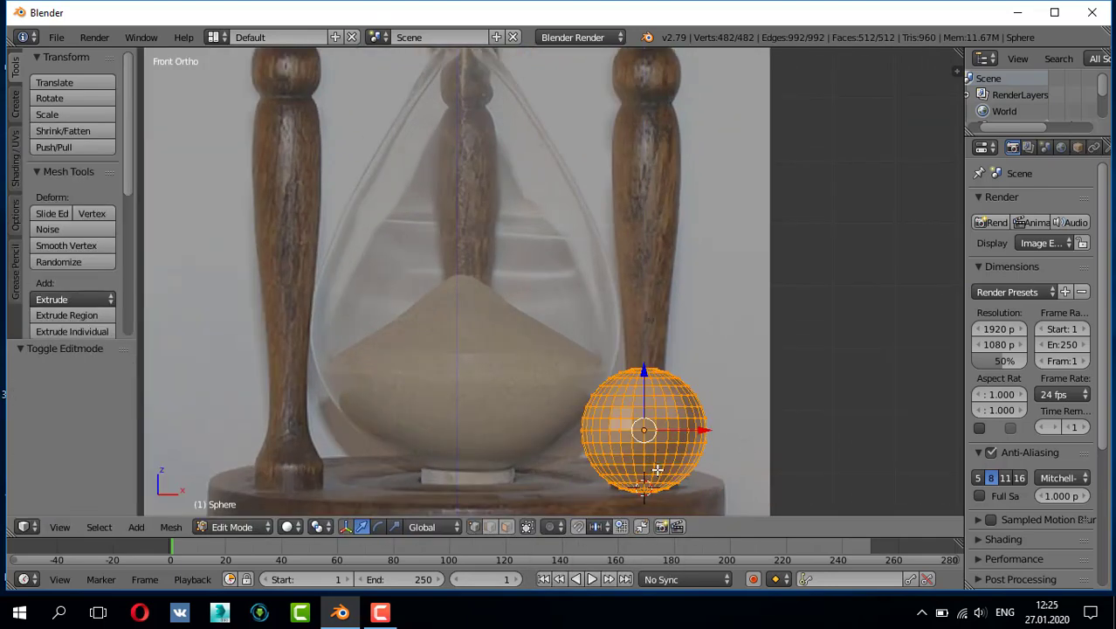
{"action": "key", "text": "a"}
{"action": "key", "text": "z"}
{"action": "key", "text": "b"}
{"action": "left_click_drag", "start_coordinate": [737, 535], "coordinate": [737, 535]}
{"action": "key", "text": "x"}
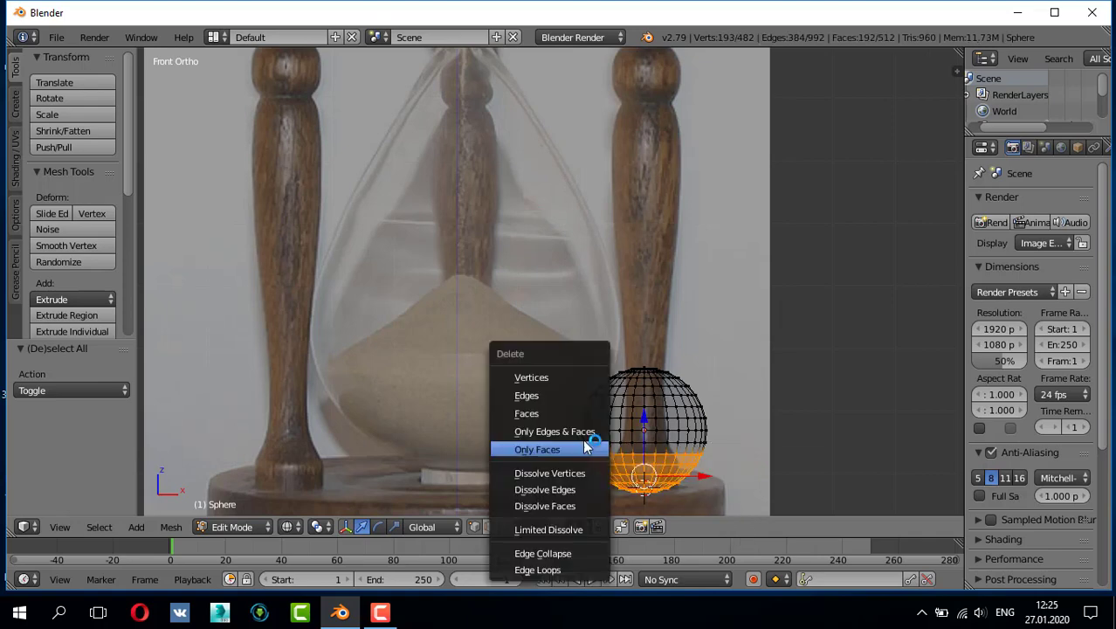
{"action": "left_click", "coordinate": [585, 382]}
{"action": "key", "text": "x"}
{"action": "left_click", "coordinate": [754, 410]}
Step: Scale and move the band down so it matches the pillar's width at its foot
{"action": "key", "text": "a"}
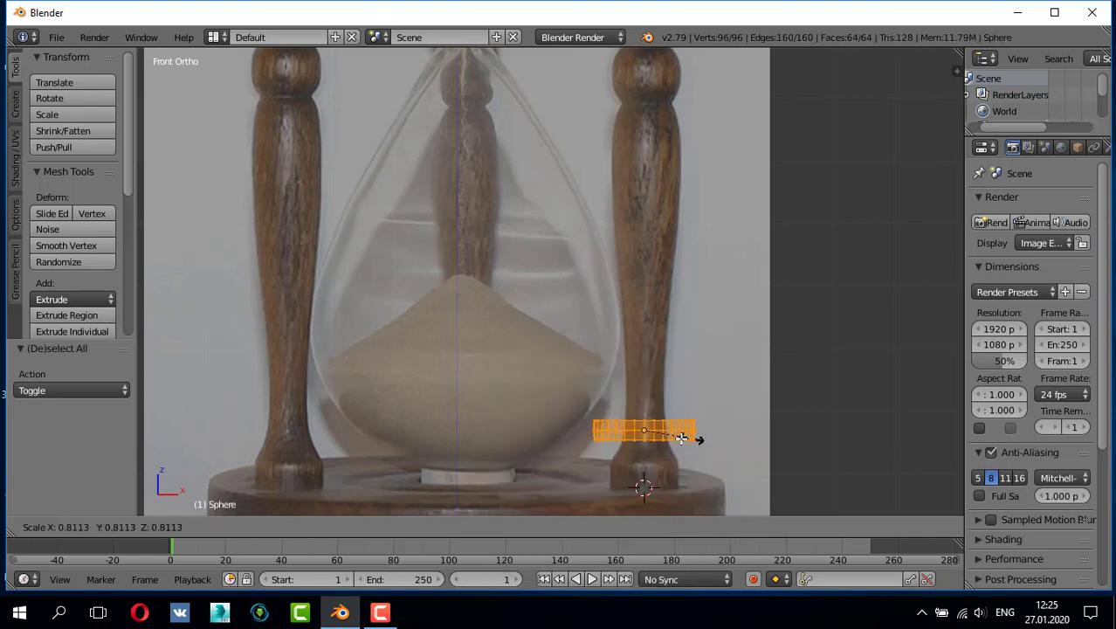
{"action": "key", "text": "g"}
{"action": "key", "text": "z"}
{"action": "left_click", "coordinate": [656, 481]}
{"action": "scroll", "coordinate": [656, 481], "scroll_direction": "up", "scroll_amount": 3}
{"action": "middle_click_drag", "start_coordinate": [656, 481], "coordinate": [612, 344], "text": "shift"}
{"action": "key", "text": "s"}
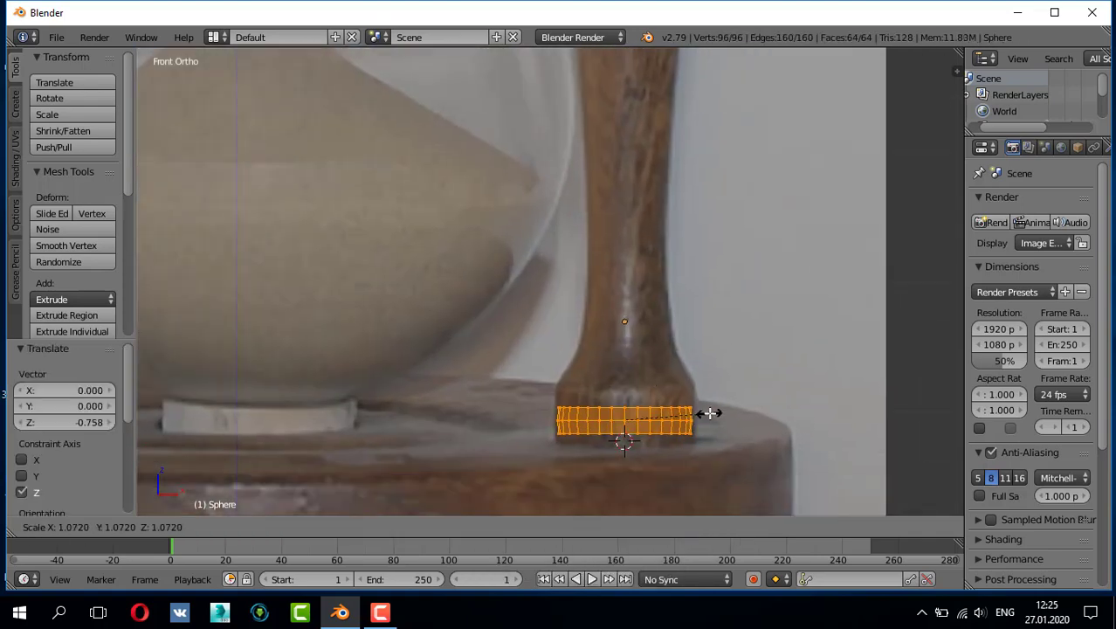
{"action": "left_click", "coordinate": [714, 413]}
{"action": "key", "text": "g"}
{"action": "key", "text": "z"}
{"action": "left_click", "coordinate": [629, 393]}
{"action": "scroll", "coordinate": [662, 448], "scroll_direction": "up", "scroll_amount": 2}
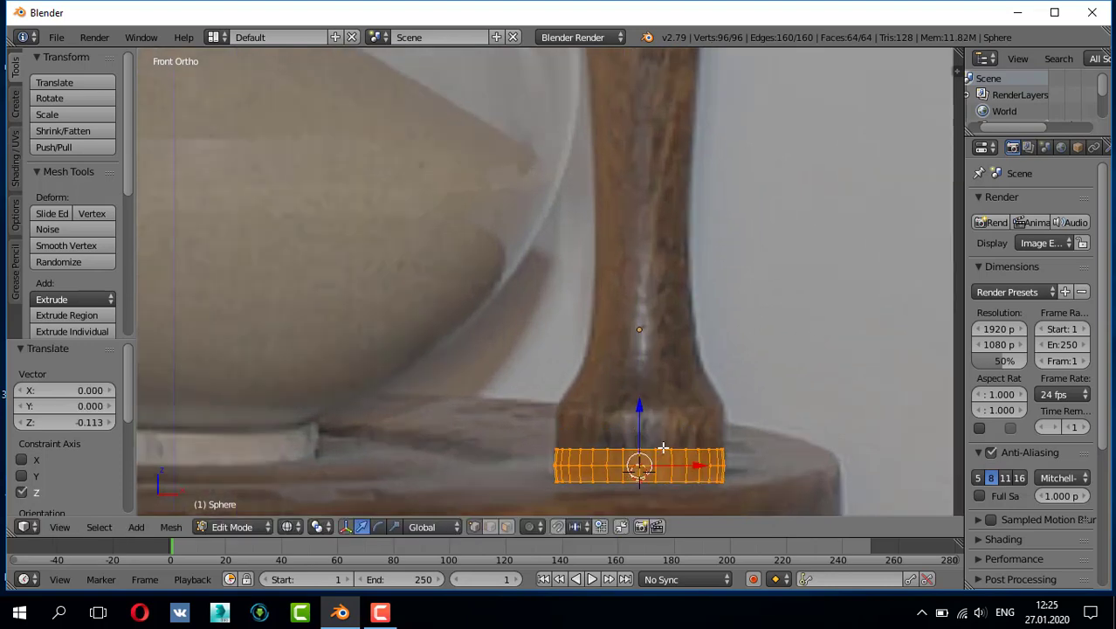
{"action": "scroll", "coordinate": [662, 448], "scroll_direction": "up", "scroll_amount": 1}
{"action": "key", "text": "s"}
{"action": "left_click", "coordinate": [647, 466]}
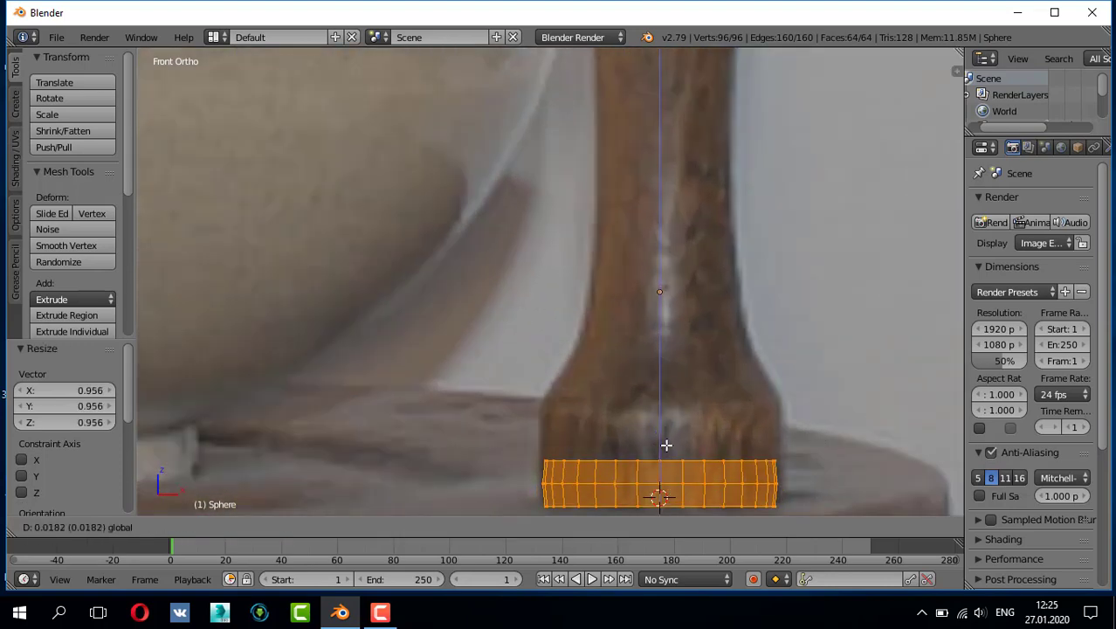
Step: Select the band's top edge loop and extrude the first rings straight up
{"action": "right_click", "coordinate": [698, 463], "text": "alt"}
{"action": "key", "text": "g"}
{"action": "key", "text": "z"}
{"action": "left_click", "coordinate": [698, 463]}
{"action": "key", "text": "e"}
{"action": "key", "text": "z"}
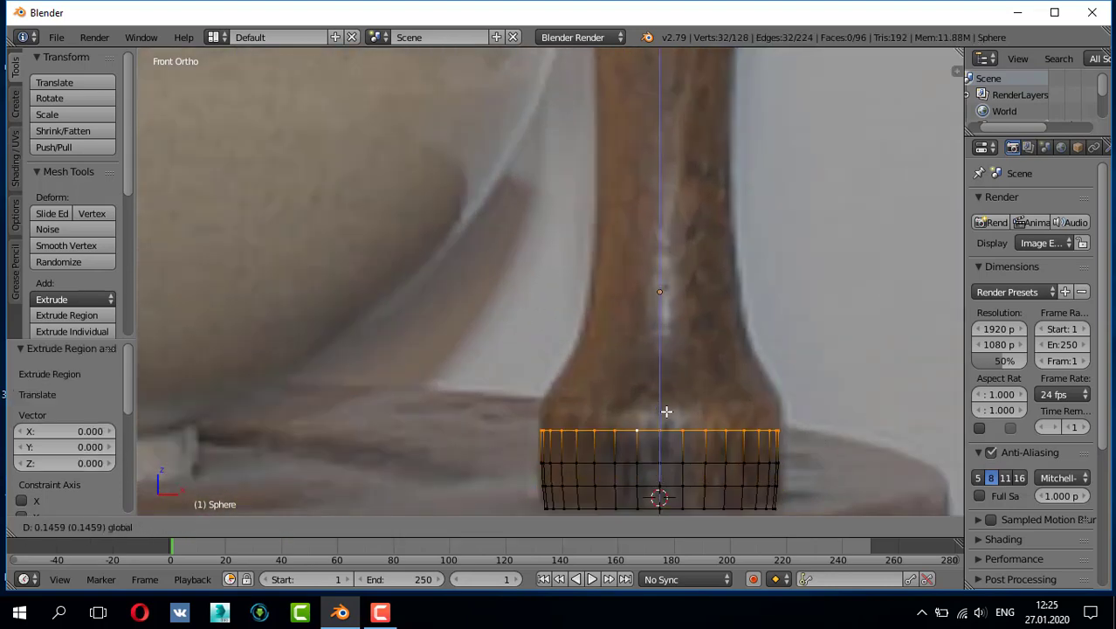
{"action": "left_click", "coordinate": [672, 389]}
{"action": "key", "text": "a"}
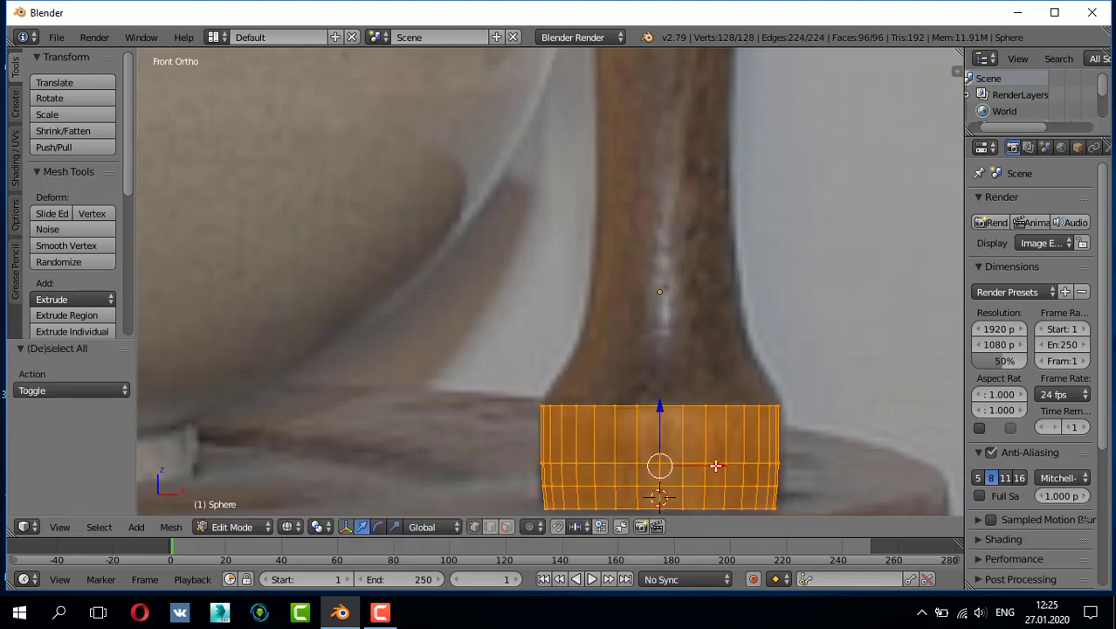
{"action": "key", "text": "g"}
{"action": "key", "text": "Escape"}
{"action": "key", "text": "ctrl+z"}
{"action": "key", "text": "e"}
{"action": "key", "text": "z"}
{"action": "left_click", "coordinate": [813, 353]}
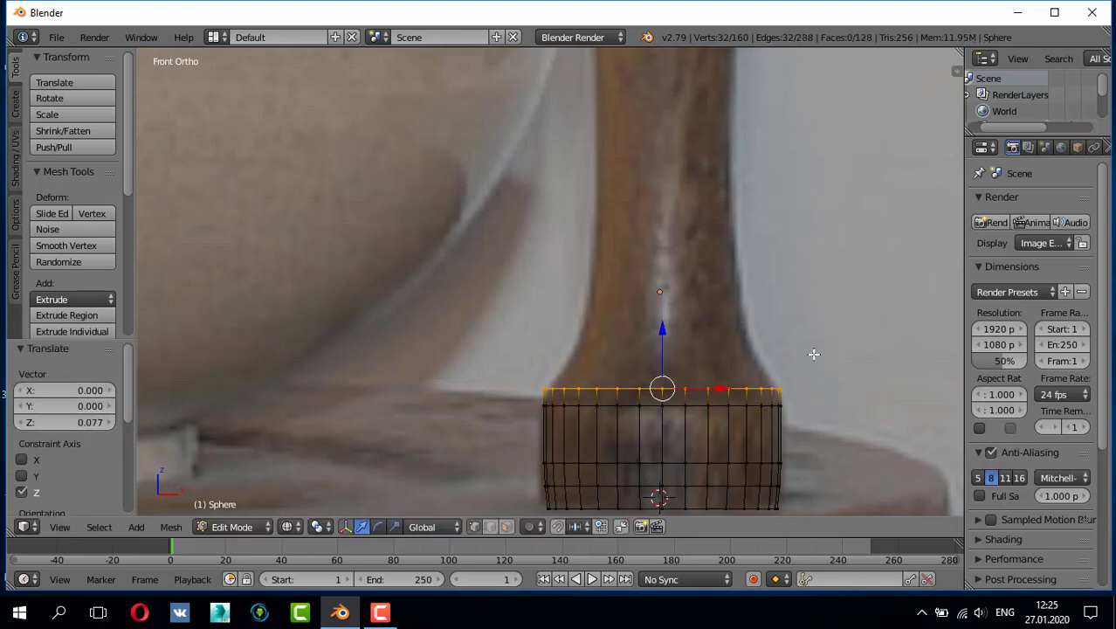
{"action": "left_click", "coordinate": [851, 363]}
Step: Extrude and narrow successive rings to trace the pillar's flared base
{"action": "key", "text": "e"}
{"action": "key", "text": "z"}
{"action": "left_click", "coordinate": [795, 349]}
{"action": "key", "text": "s"}
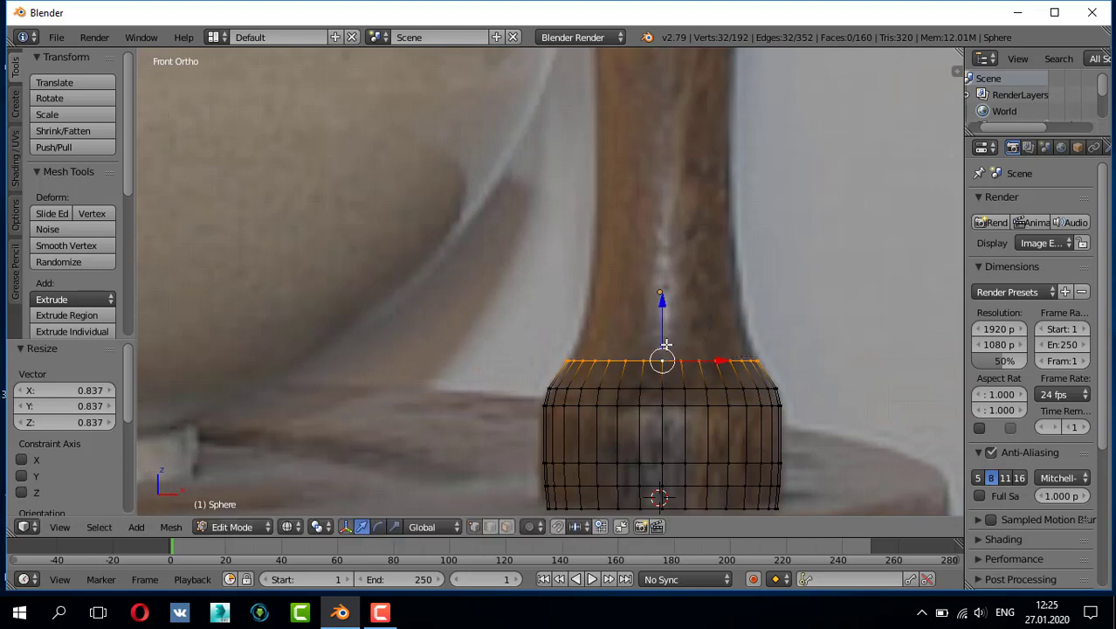
{"action": "key", "text": "e"}
{"action": "key", "text": "z"}
{"action": "left_click", "coordinate": [669, 309]}
{"action": "key", "text": "s"}
{"action": "middle_click_drag", "start_coordinate": [785, 321], "coordinate": [773, 395], "text": "shift"}
{"action": "key", "text": "e"}
{"action": "key", "text": "z"}
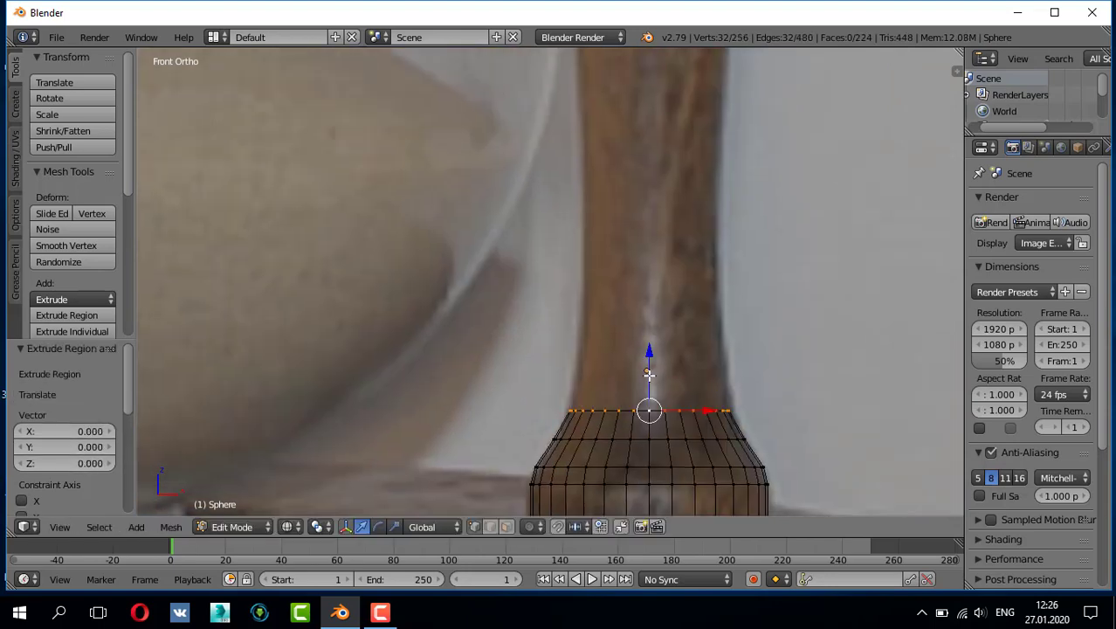
{"action": "left_click", "coordinate": [817, 359]}
{"action": "left_click", "coordinate": [814, 359]}
{"action": "key", "text": "e"}
{"action": "key", "text": "z"}
{"action": "left_click", "coordinate": [708, 268]}
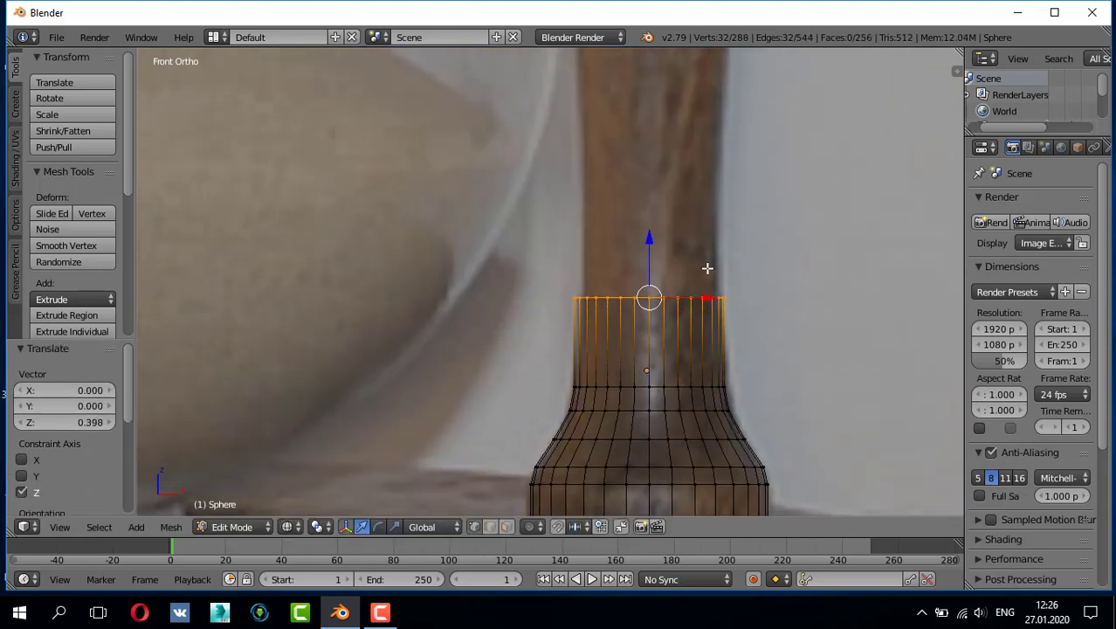
{"action": "left_click", "coordinate": [788, 285]}
Step: Check the shape, then keep extruding and narrowing rings up the lower shaft
{"action": "key", "text": "Tab"}
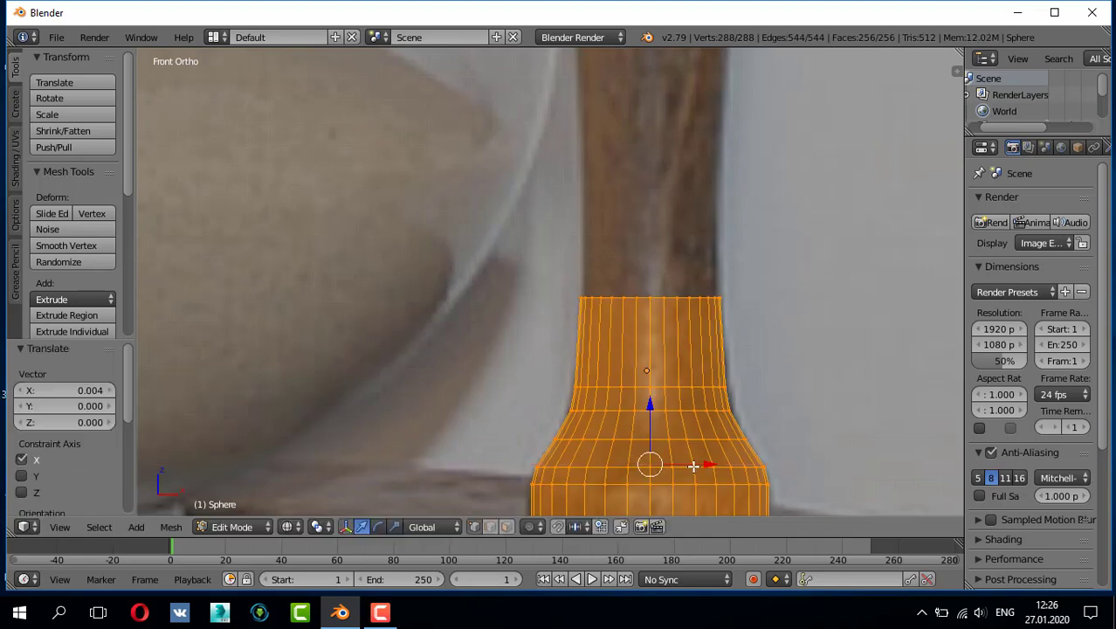
{"action": "key", "text": "Tab"}
{"action": "left_click", "coordinate": [650, 299], "text": "alt"}
{"action": "key", "text": "e"}
{"action": "key", "text": "z"}
{"action": "left_click", "coordinate": [765, 212]}
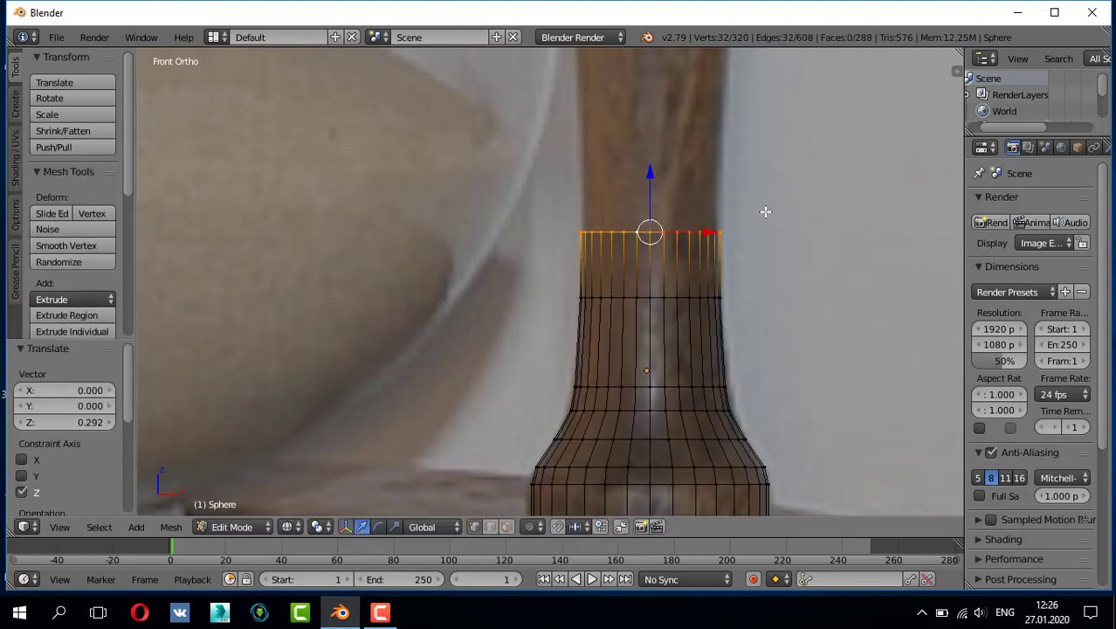
{"action": "middle_click_drag", "start_coordinate": [707, 199], "coordinate": [689, 344], "text": "shift"}
{"action": "key", "text": "e"}
{"action": "key", "text": "z"}
{"action": "left_click", "coordinate": [756, 263]}
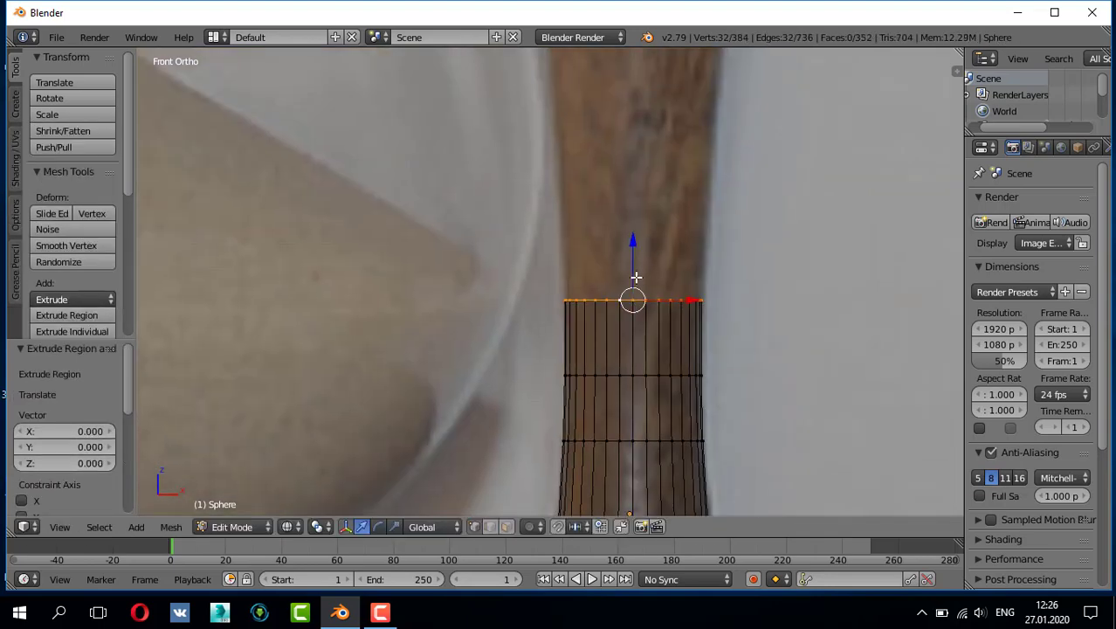
{"action": "key", "text": "e"}
{"action": "key", "text": "z"}
{"action": "left_click", "coordinate": [647, 165]}
{"action": "key", "text": "s"}
{"action": "left_click", "coordinate": [742, 168]}
Step: Shift the whole pillar mesh sideways to line up with the photo's pillar
{"action": "key", "text": "a"}
{"action": "scroll", "coordinate": [743, 169], "scroll_direction": "down", "scroll_amount": 4}
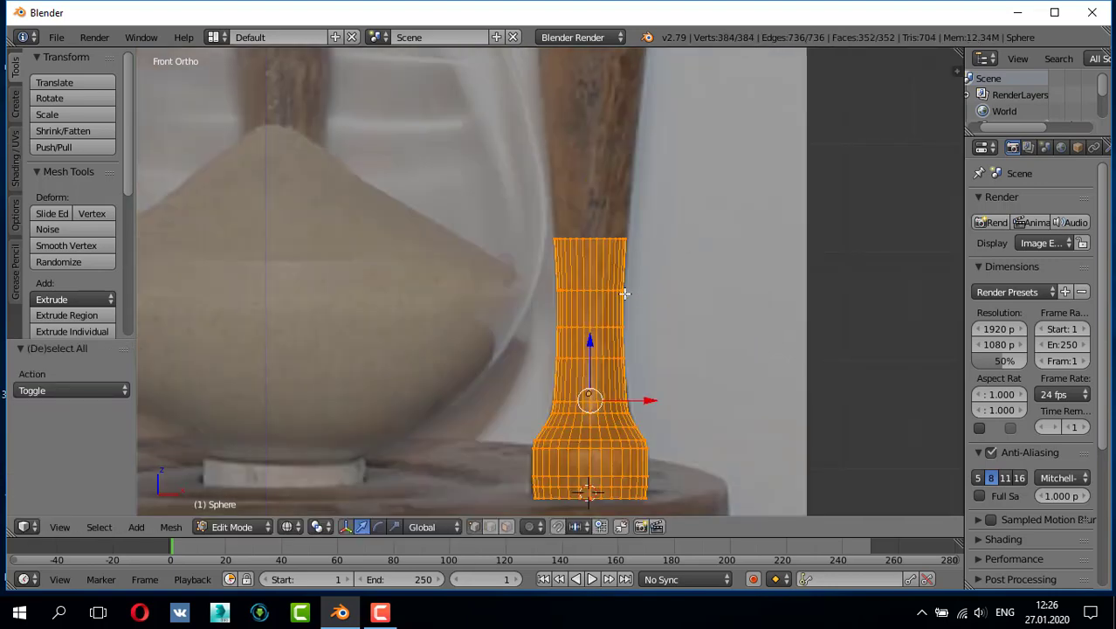
{"action": "left_click_drag", "start_coordinate": [650, 399], "coordinate": [657, 401]}
{"action": "scroll", "coordinate": [689, 189], "scroll_direction": "up", "scroll_amount": 4}
Step: Select the pillar's top edge loop and extrude the first rings straight up, resizing them
{"action": "right_click", "coordinate": [638, 286], "text": "alt"}
{"action": "middle_click_drag", "start_coordinate": [688, 189], "coordinate": [611, 349], "text": "shift"}
{"action": "scroll", "coordinate": [648, 338], "scroll_direction": "down", "scroll_amount": 2}
{"action": "key", "text": "e"}
{"action": "key", "text": "z"}
{"action": "left_click", "coordinate": [648, 332]}
{"action": "key", "text": "s"}
{"action": "key", "text": "e"}
{"action": "key", "text": "z"}
{"action": "left_click", "coordinate": [655, 294]}
{"action": "key", "text": "e"}
{"action": "key", "text": "z"}
{"action": "left_click", "coordinate": [664, 237]}
{"action": "key", "text": "s"}
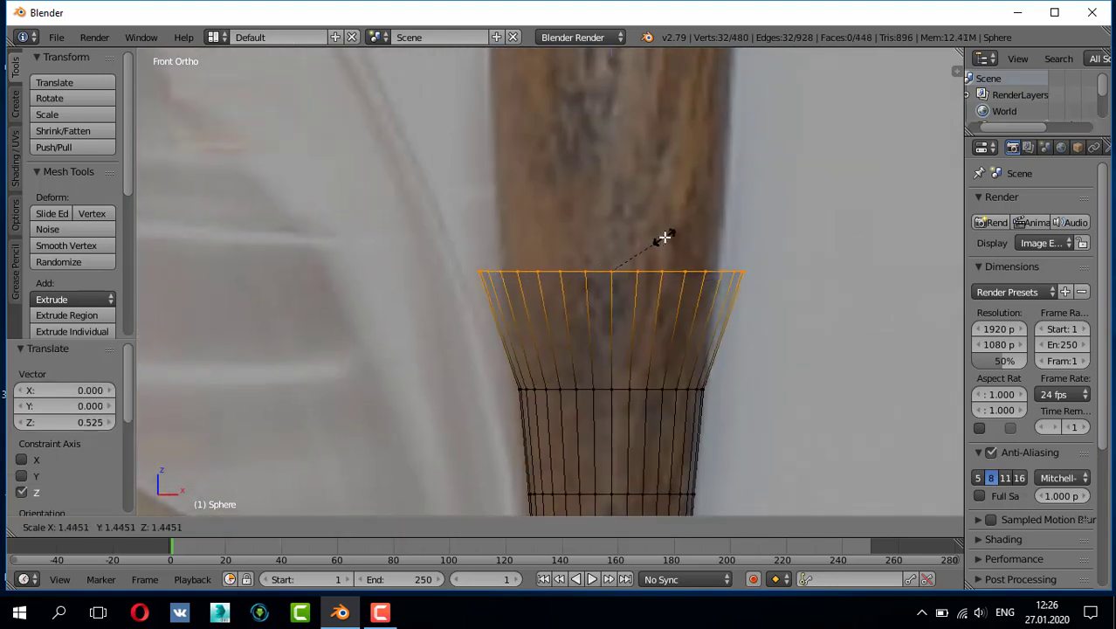
{"action": "middle_click_drag", "start_coordinate": [632, 215], "coordinate": [632, 320], "text": "shift"}
{"action": "key", "text": "e"}
{"action": "key", "text": "z"}
{"action": "left_click", "coordinate": [632, 223]}
{"action": "key", "text": "s"}
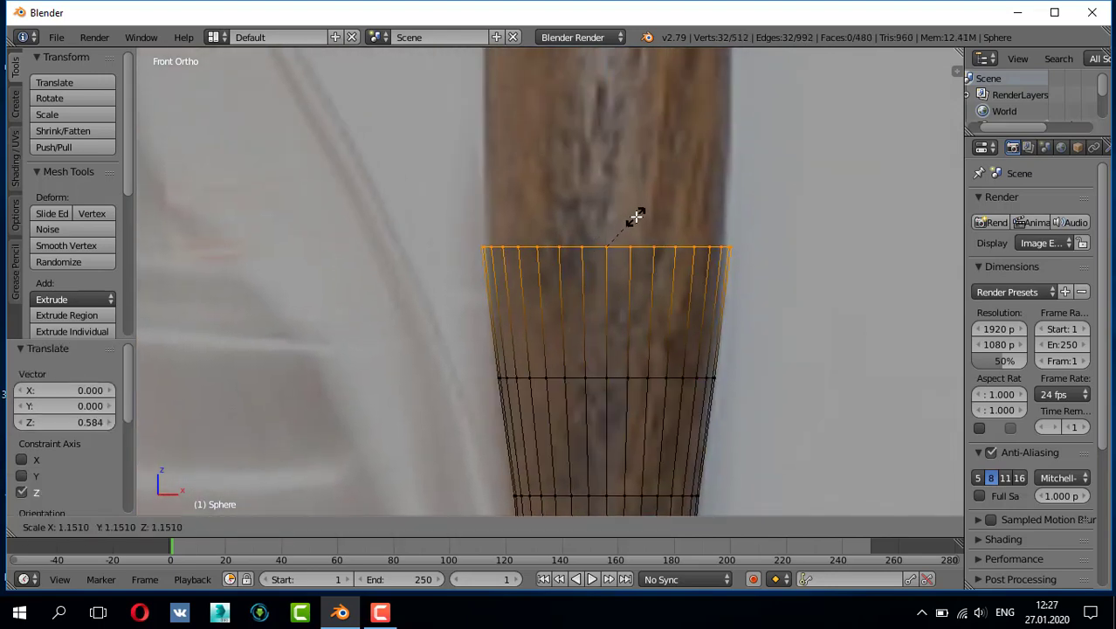
{"action": "left_click", "coordinate": [635, 216]}
Step: Extrude further rings up the post, narrowing the top loop to follow the lower bulge
{"action": "middle_click_drag", "start_coordinate": [635, 218], "coordinate": [622, 379], "text": "shift"}
{"action": "key", "text": "e"}
{"action": "key", "text": "z"}
{"action": "left_click", "coordinate": [619, 221]}
{"action": "left_click", "coordinate": [624, 217]}
{"action": "middle_click_drag", "start_coordinate": [623, 217], "coordinate": [622, 337], "text": "shift"}
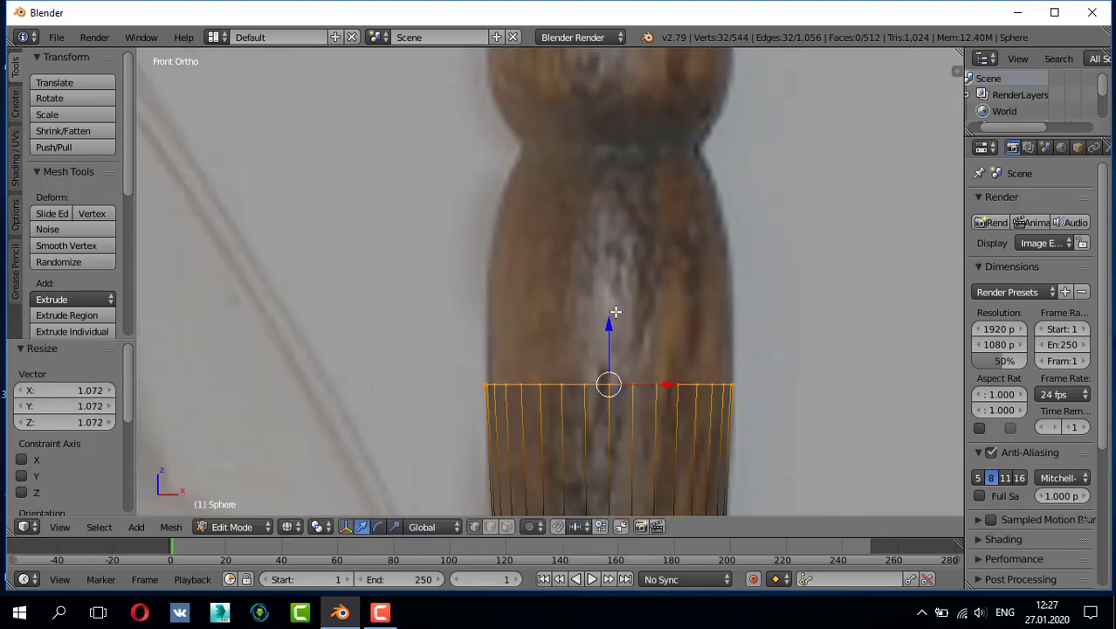
{"action": "key", "text": "e"}
{"action": "key", "text": "z"}
{"action": "left_click", "coordinate": [623, 246]}
{"action": "key", "text": "e"}
{"action": "key", "text": "z"}
{"action": "left_click", "coordinate": [619, 196]}
{"action": "key", "text": "s"}
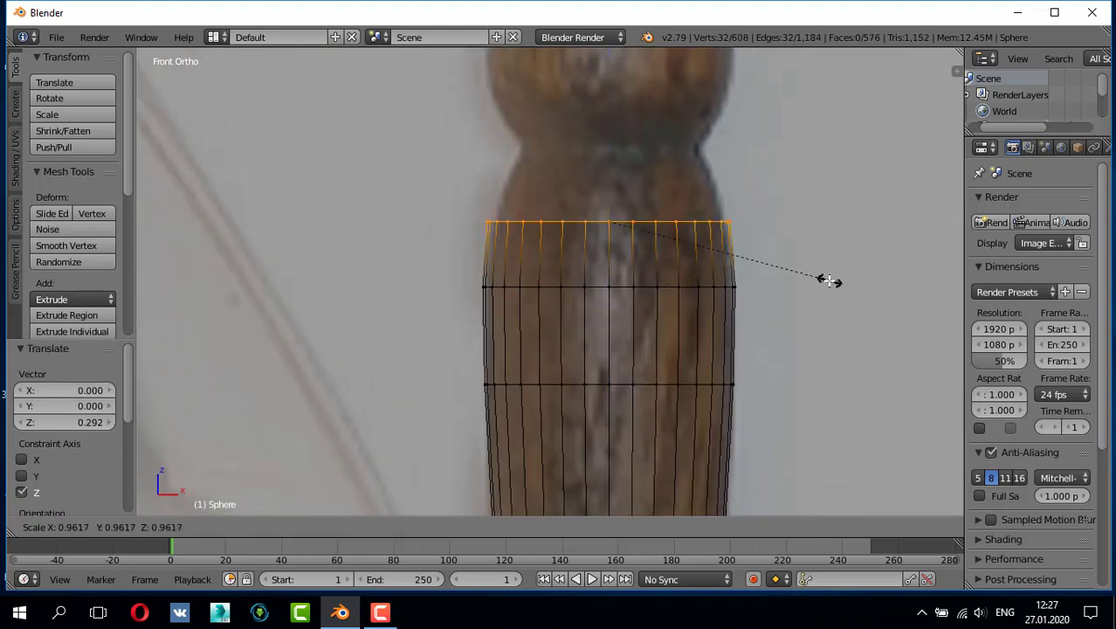
{"action": "left_click", "coordinate": [655, 213]}
{"action": "middle_click_drag", "start_coordinate": [654, 213], "coordinate": [652, 305], "text": "shift"}
{"action": "left_click", "coordinate": [807, 305]}
{"action": "middle_click_drag", "start_coordinate": [808, 306], "coordinate": [805, 363], "text": "shift"}
{"action": "key", "text": "e"}
{"action": "key", "text": "z"}
{"action": "left_click", "coordinate": [610, 294]}
{"action": "key", "text": "s"}
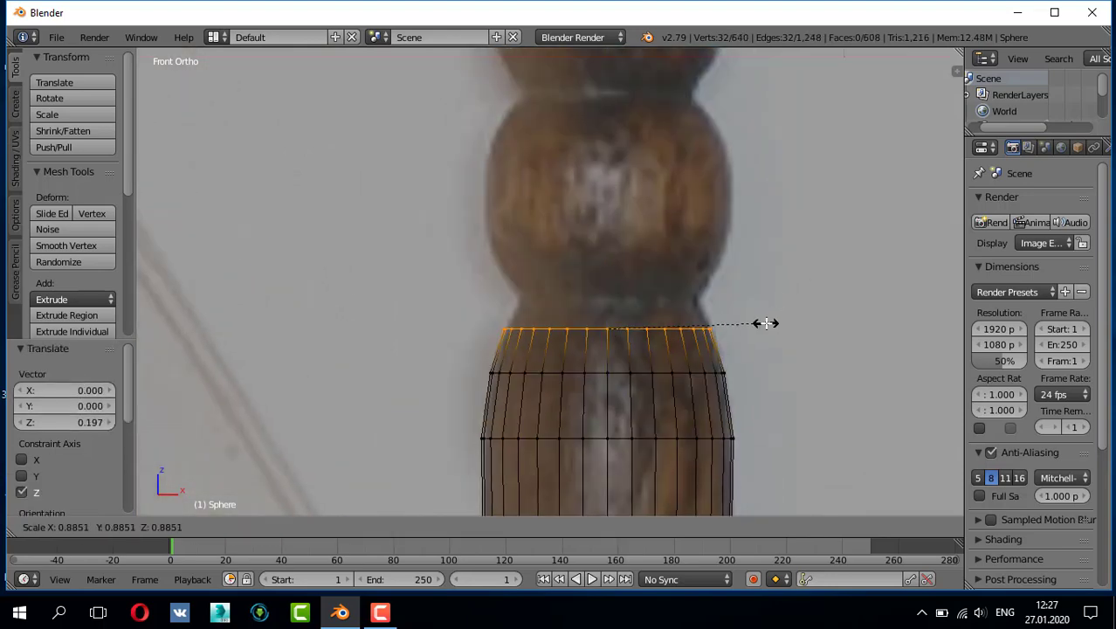
{"action": "left_click", "coordinate": [609, 292]}
Step: Add more rings, pulling the top ring inward and widening it to match the photo
{"action": "scroll", "coordinate": [657, 326], "scroll_direction": "up", "scroll_amount": 2}
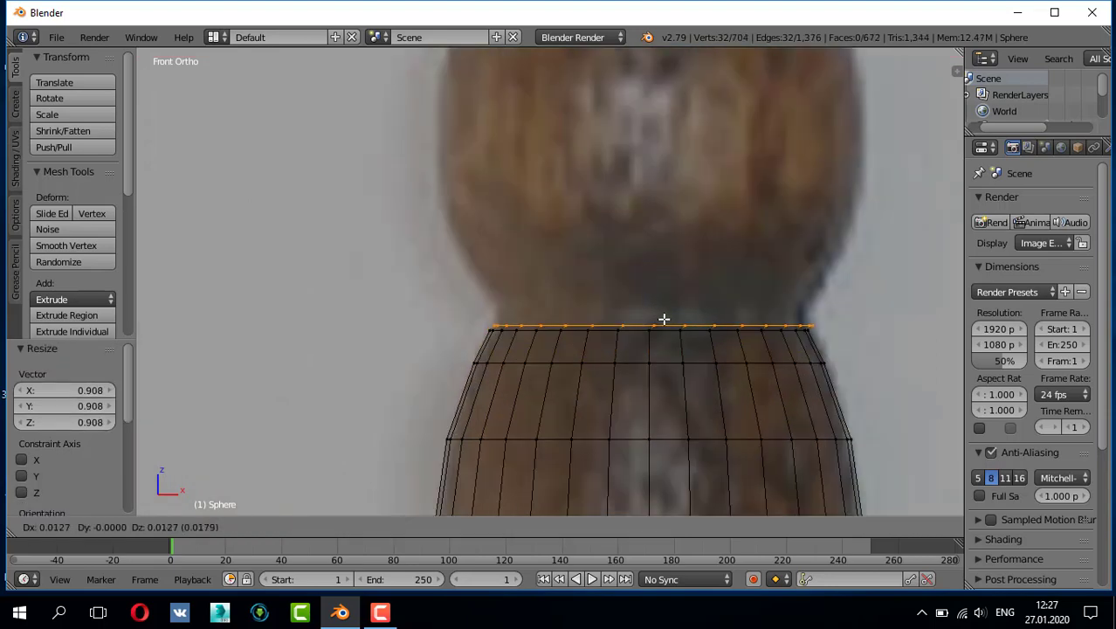
{"action": "left_click", "coordinate": [664, 319]}
{"action": "key", "text": "s"}
{"action": "left_click", "coordinate": [688, 328]}
{"action": "left_click", "coordinate": [687, 324]}
{"action": "key", "text": "e"}
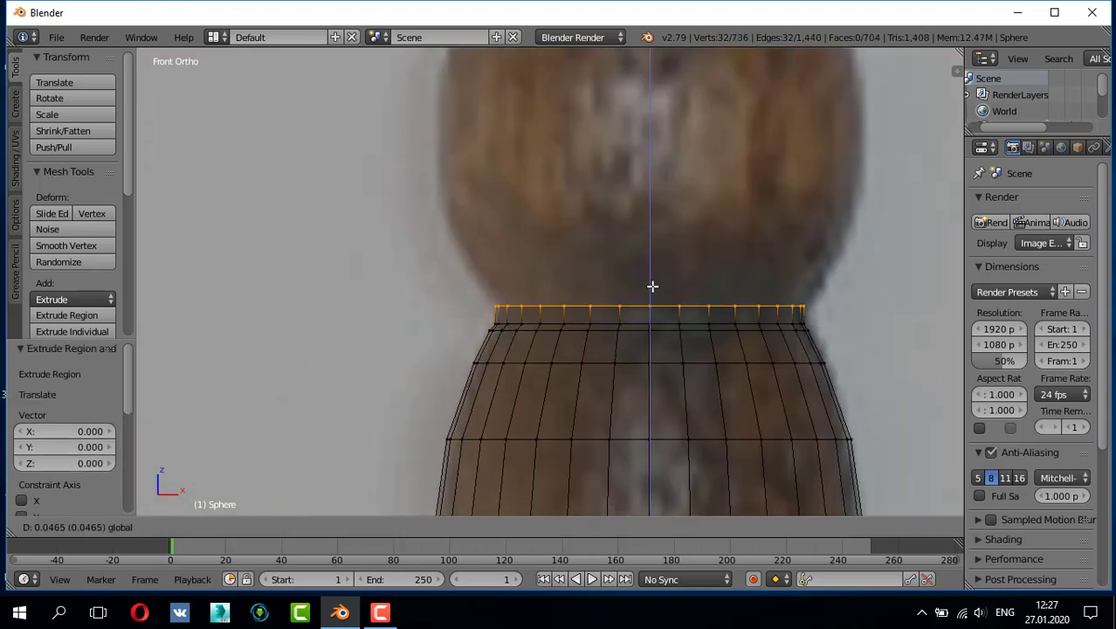
{"action": "left_click", "coordinate": [672, 296]}
{"action": "key", "text": "e"}
{"action": "left_click", "coordinate": [700, 254]}
{"action": "left_click", "coordinate": [707, 245]}
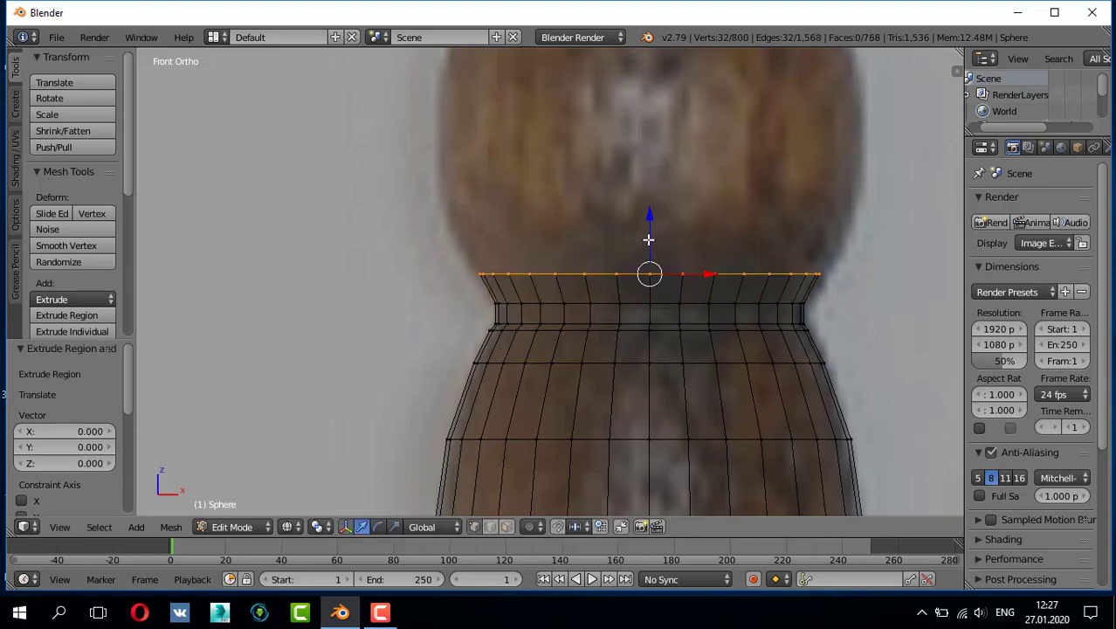
{"action": "key", "text": "e"}
{"action": "left_click", "coordinate": [675, 209]}
{"action": "left_click", "coordinate": [690, 292]}
{"action": "key", "text": "e"}
{"action": "left_click", "coordinate": [672, 286]}
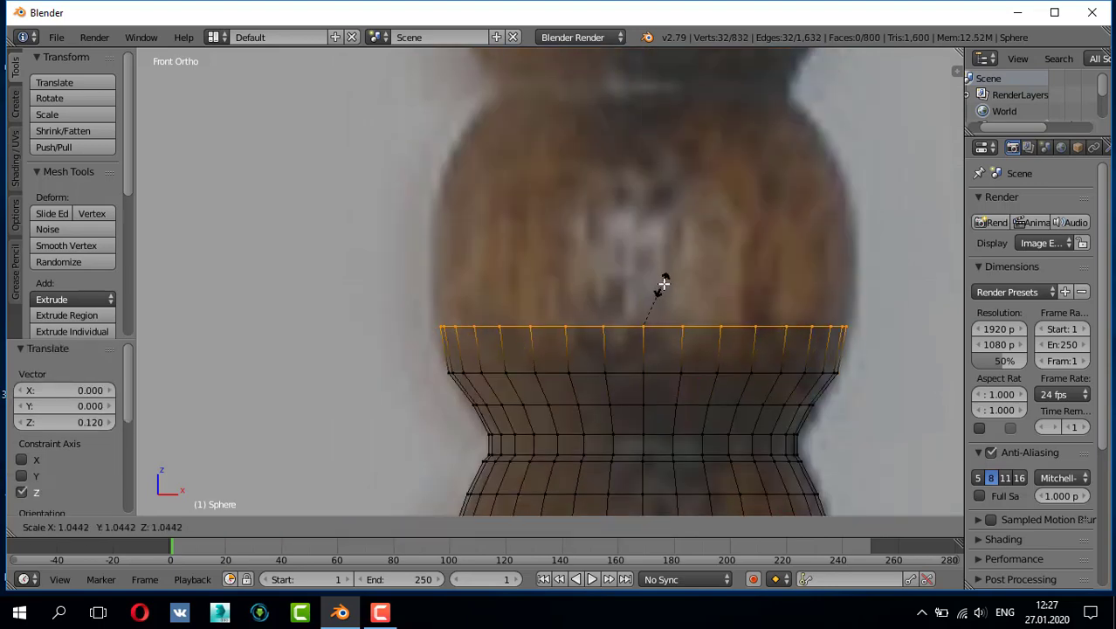
{"action": "left_click", "coordinate": [665, 280]}
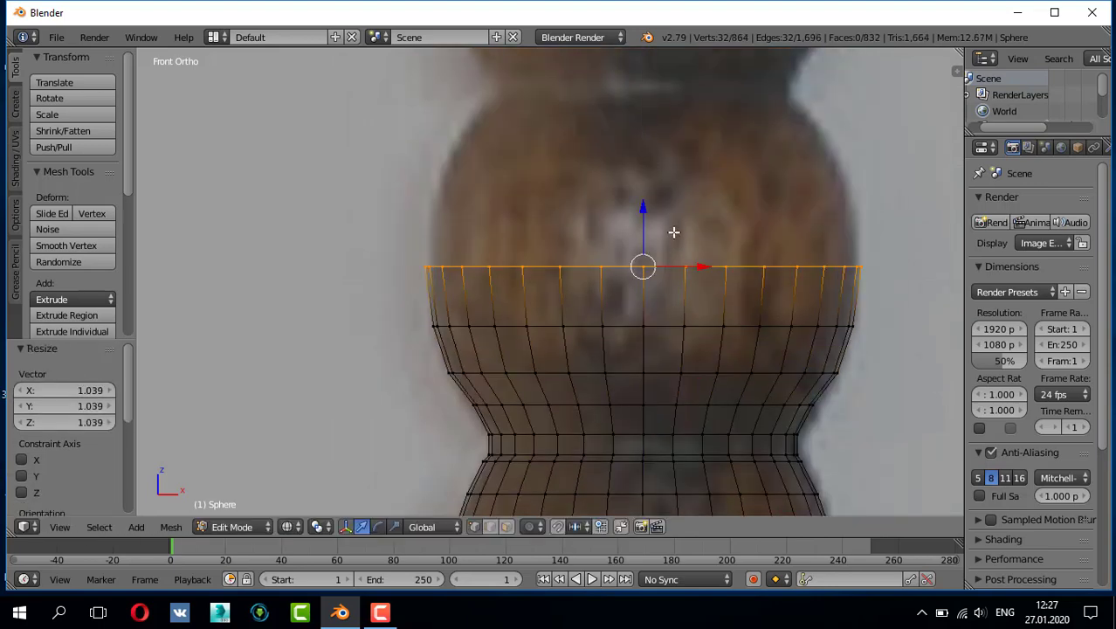
{"action": "key", "text": "e"}
{"action": "left_click", "coordinate": [643, 279]}
{"action": "key", "text": "s"}
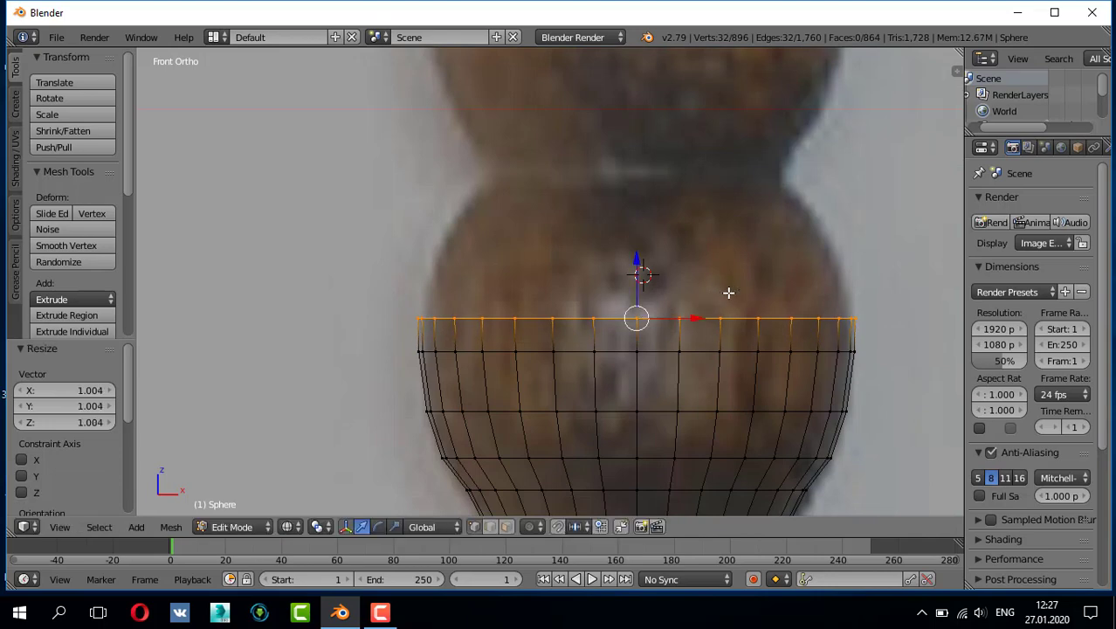
{"action": "key", "text": "e"}
{"action": "left_click", "coordinate": [652, 212]}
{"action": "key", "text": "s"}
Step: Stack more vertical rings, alternately narrowing and widening them along the pillar profile
{"action": "key", "text": "g"}
{"action": "key", "text": "z"}
{"action": "left_click", "coordinate": [650, 231]}
{"action": "key", "text": "s"}
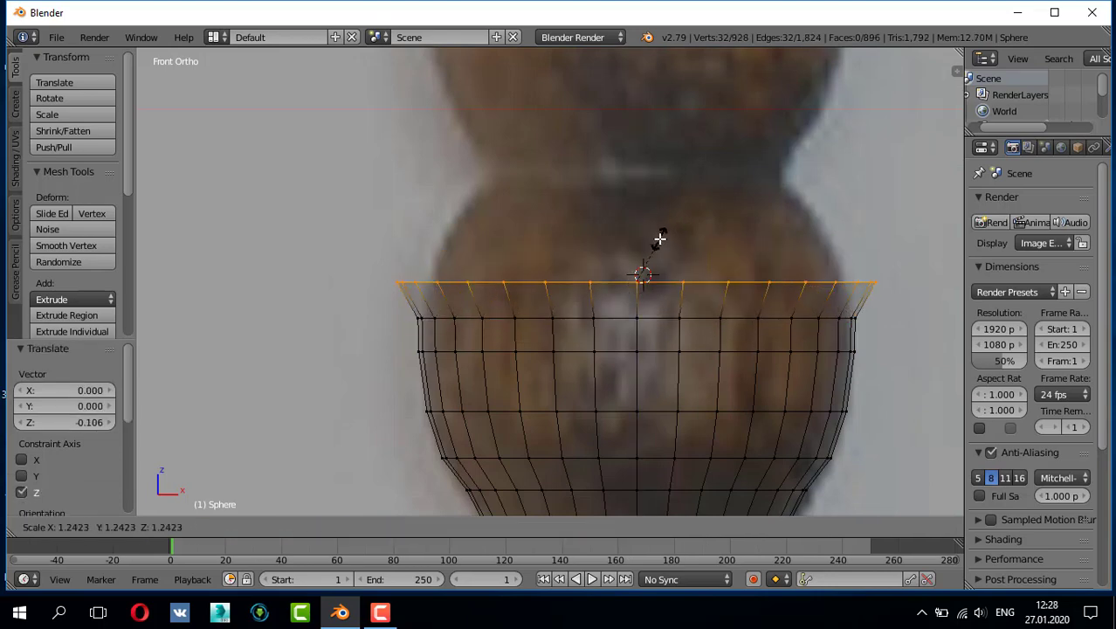
{"action": "left_click", "coordinate": [656, 244]}
{"action": "key", "text": "e"}
{"action": "left_click", "coordinate": [634, 234]}
{"action": "key", "text": "s"}
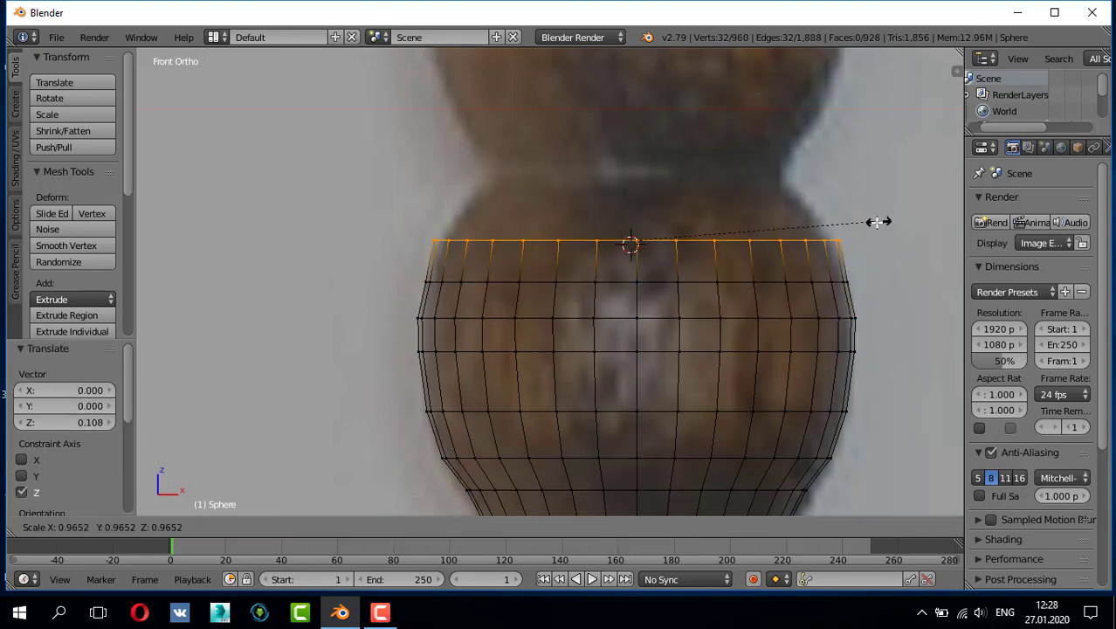
{"action": "middle_click_drag", "start_coordinate": [871, 225], "coordinate": [856, 288], "text": "shift"}
{"action": "key", "text": "e"}
{"action": "left_click", "coordinate": [835, 278]}
{"action": "key", "text": "s"}
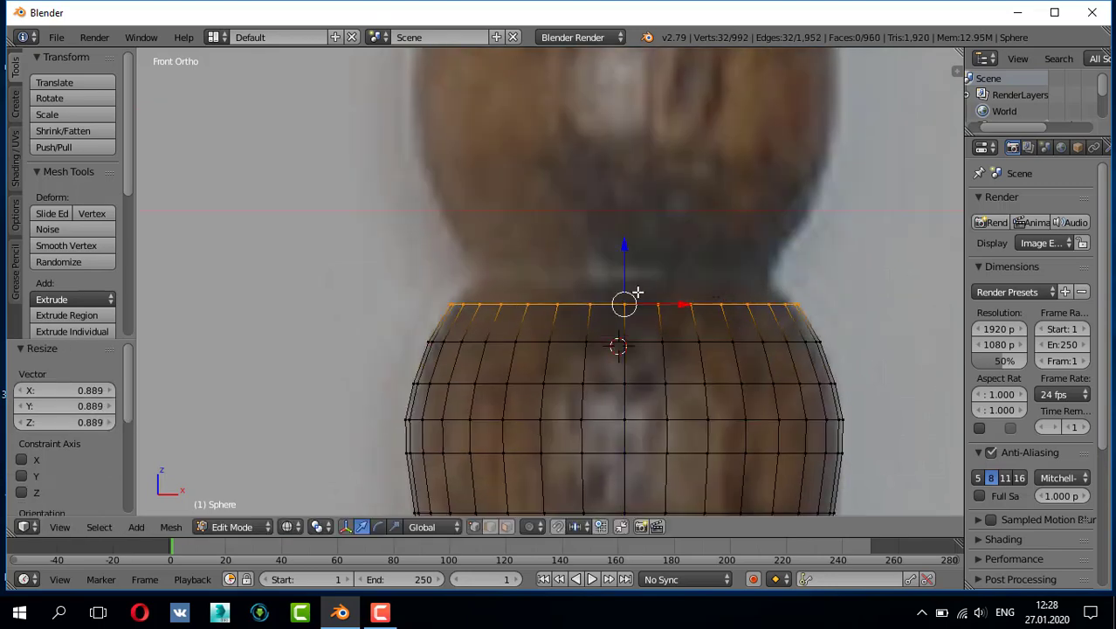
{"action": "key", "text": "e"}
{"action": "left_click", "coordinate": [632, 296]}
{"action": "middle_click_drag", "start_coordinate": [627, 247], "coordinate": [625, 358], "text": "shift"}
{"action": "key", "text": "e"}
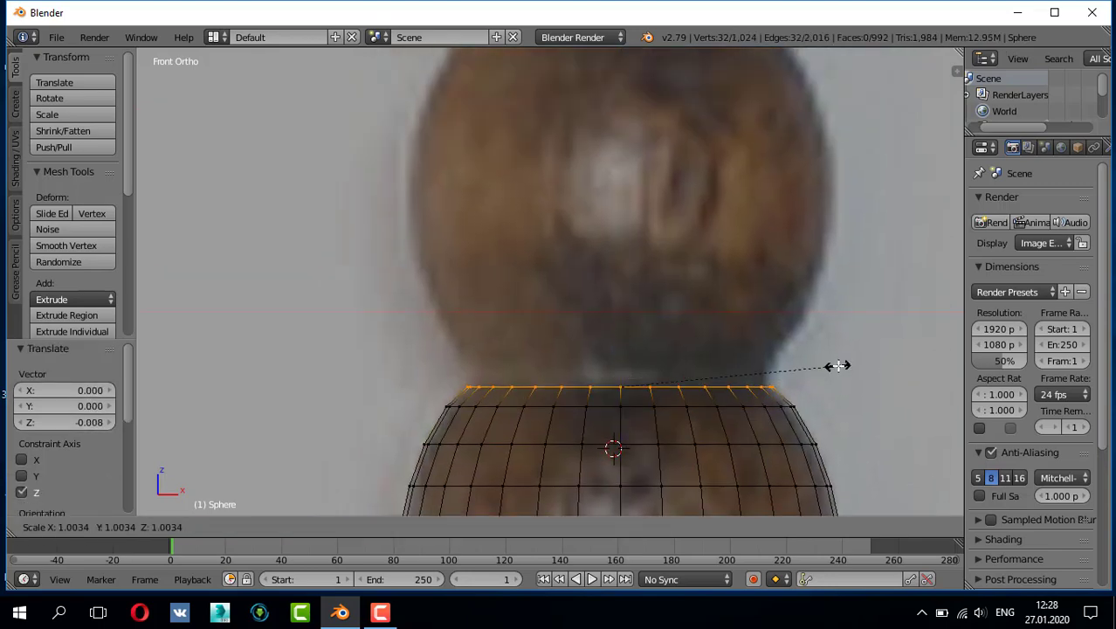
{"action": "left_click", "coordinate": [837, 365]}
{"action": "key", "text": "e"}
{"action": "left_click", "coordinate": [622, 345]}
{"action": "key", "text": "e"}
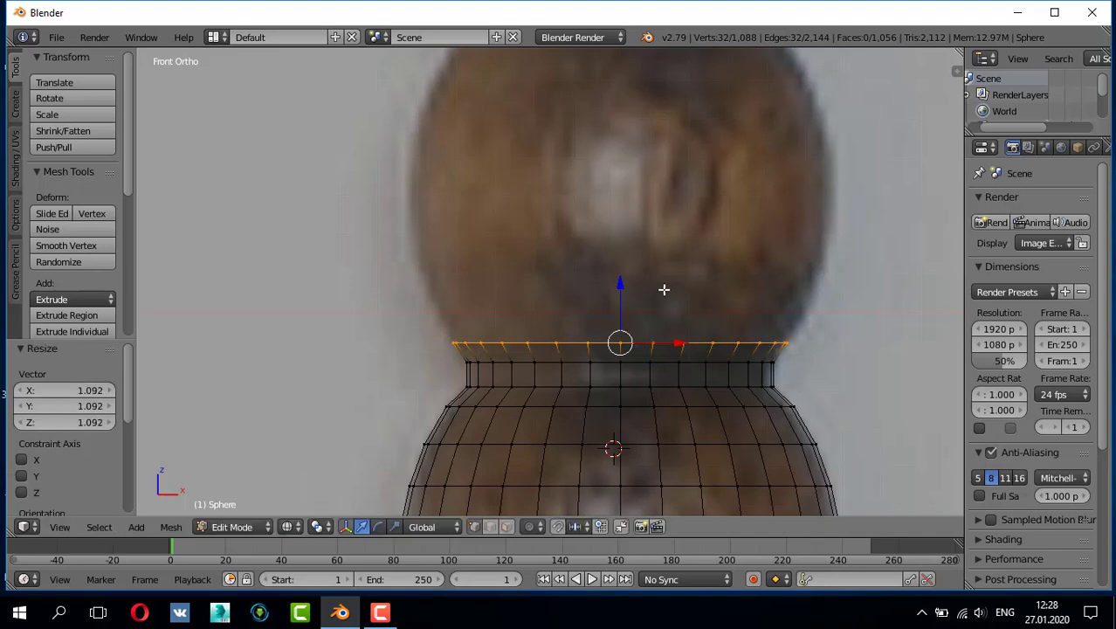
Step: Extrude rings higher toward the bulb above, widening the top ring to the reference
{"action": "middle_click_drag", "start_coordinate": [663, 289], "coordinate": [619, 349], "text": "shift"}
{"action": "key", "text": "e"}
{"action": "left_click", "coordinate": [624, 345]}
{"action": "key", "text": "s"}
{"action": "left_click", "coordinate": [627, 328]}
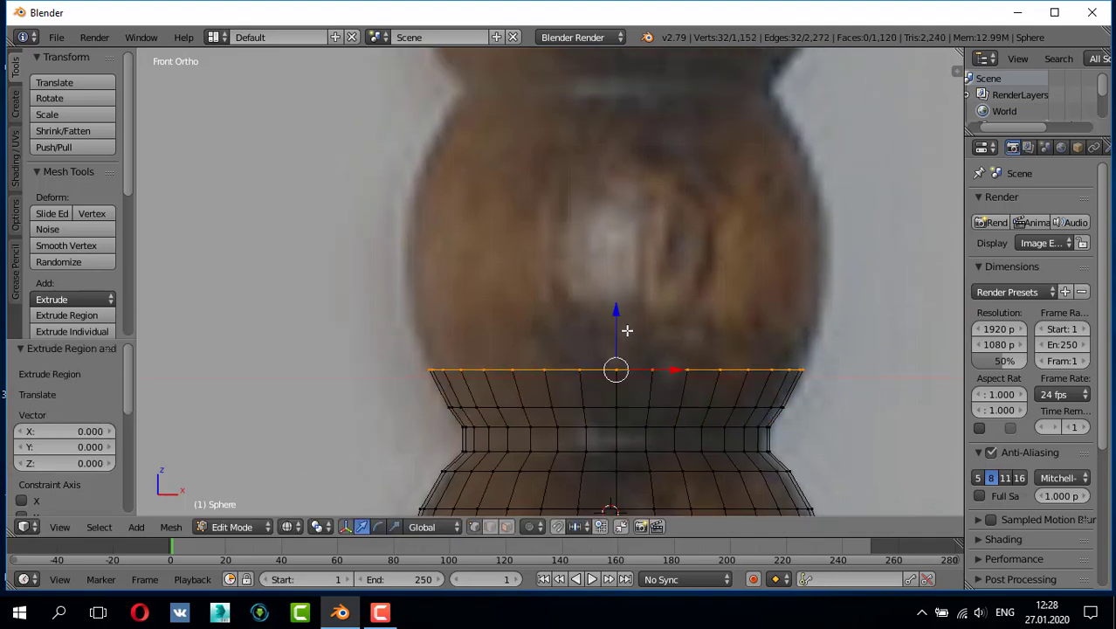
{"action": "key", "text": "e"}
{"action": "left_click", "coordinate": [630, 309]}
{"action": "key", "text": "s"}
{"action": "left_click", "coordinate": [627, 249]}
{"action": "key", "text": "s"}
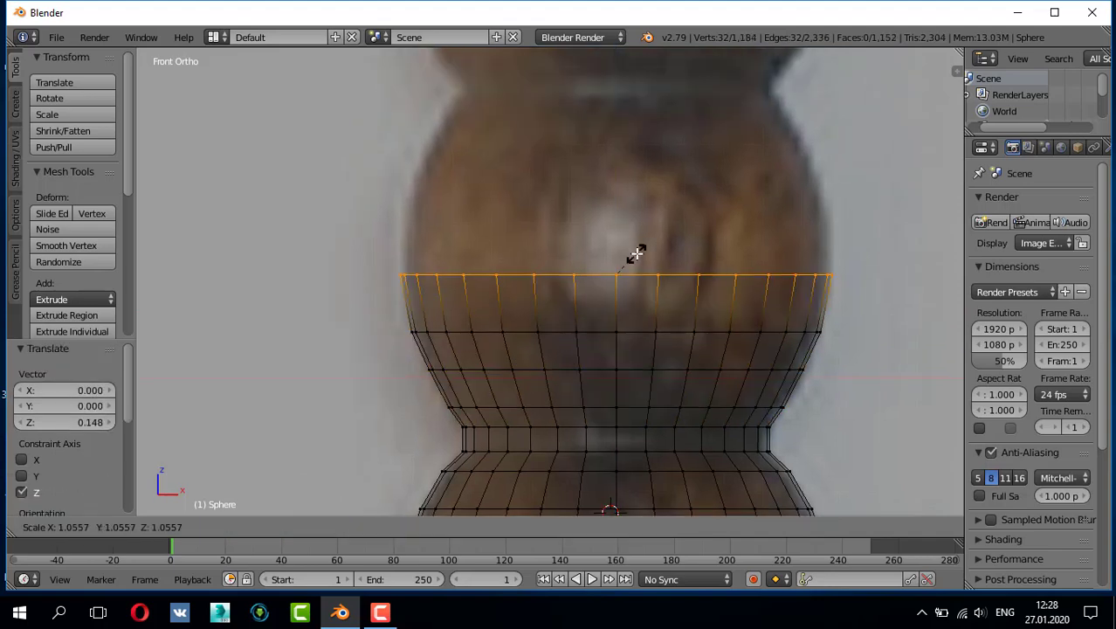
{"action": "middle_click_drag", "start_coordinate": [634, 253], "coordinate": [625, 356], "text": "shift"}
{"action": "key", "text": "e"}
{"action": "left_click", "coordinate": [628, 304]}
{"action": "key", "text": "s"}
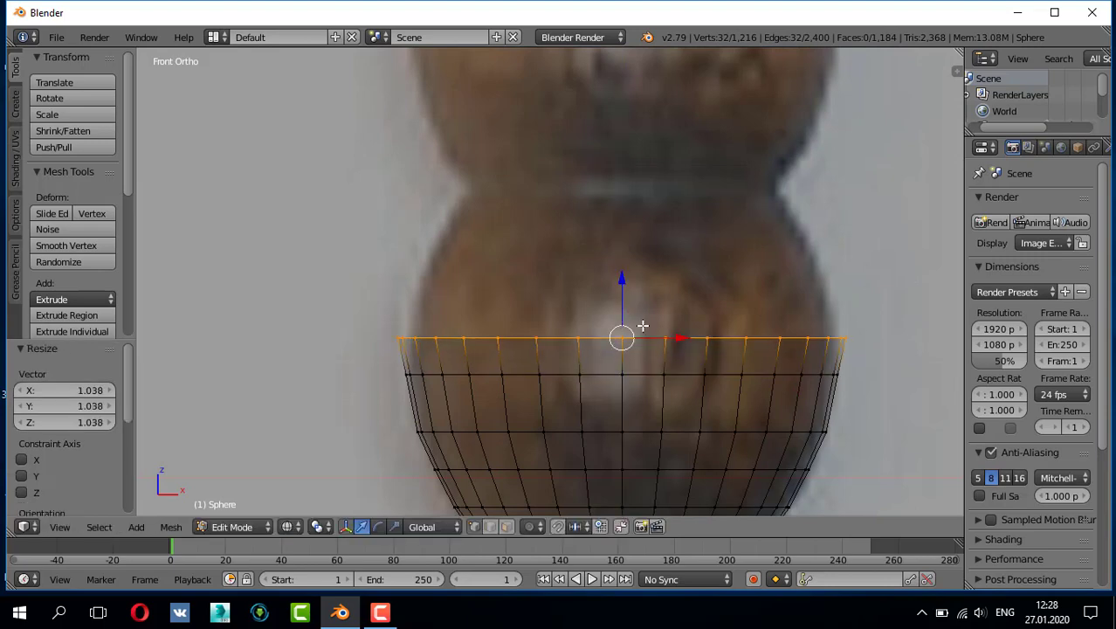
{"action": "left_click", "coordinate": [862, 325]}
{"action": "key", "text": "e"}
{"action": "left_click", "coordinate": [911, 271]}
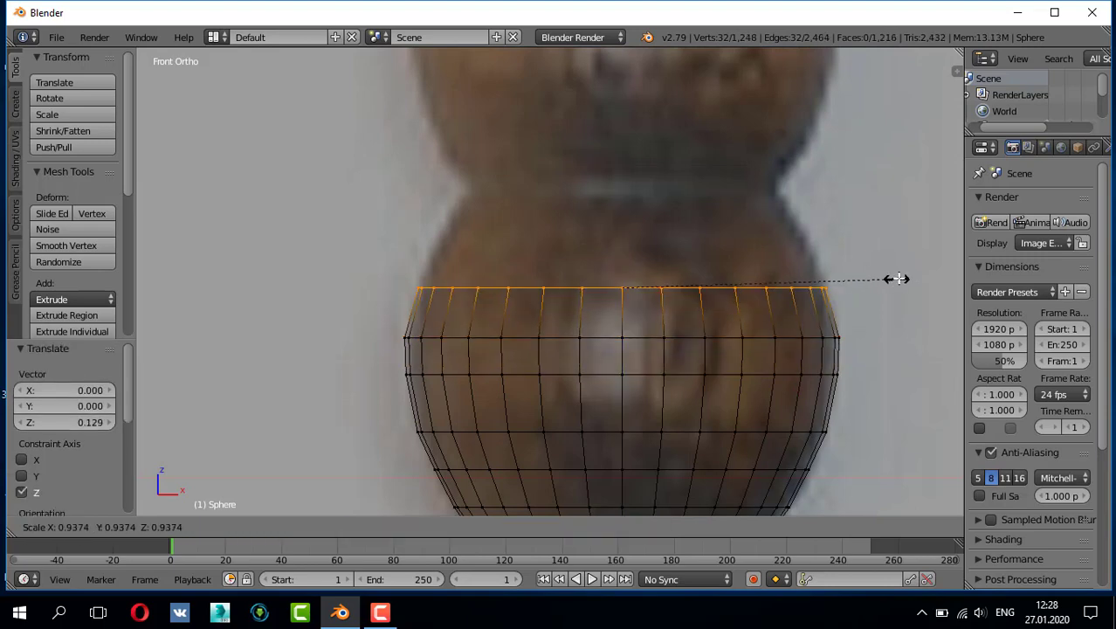
{"action": "left_click", "coordinate": [896, 278]}
{"action": "middle_click_drag", "start_coordinate": [897, 279], "coordinate": [626, 378], "text": "shift"}
{"action": "key", "text": "e"}
{"action": "left_click", "coordinate": [827, 341]}
Step: Build the neck from short extruded rings, then widen its lower ring outward
{"action": "scroll", "coordinate": [590, 374], "scroll_direction": "up", "scroll_amount": 2}
{"action": "key", "text": "e"}
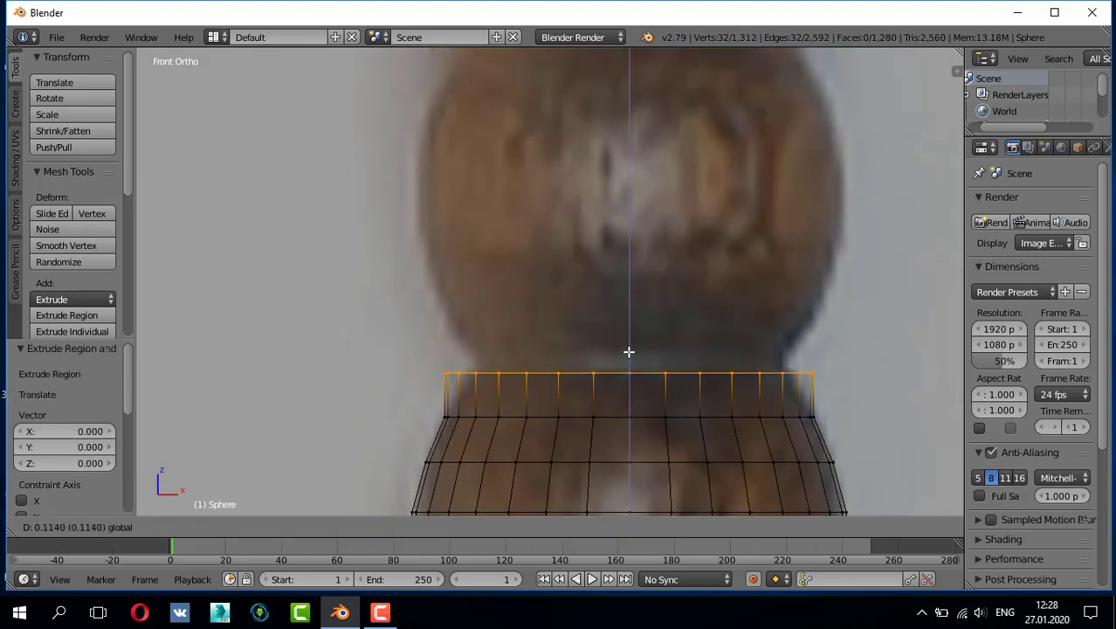
{"action": "left_click", "coordinate": [797, 361]}
{"action": "key", "text": "e"}
{"action": "left_click", "coordinate": [628, 349]}
{"action": "key", "text": "g"}
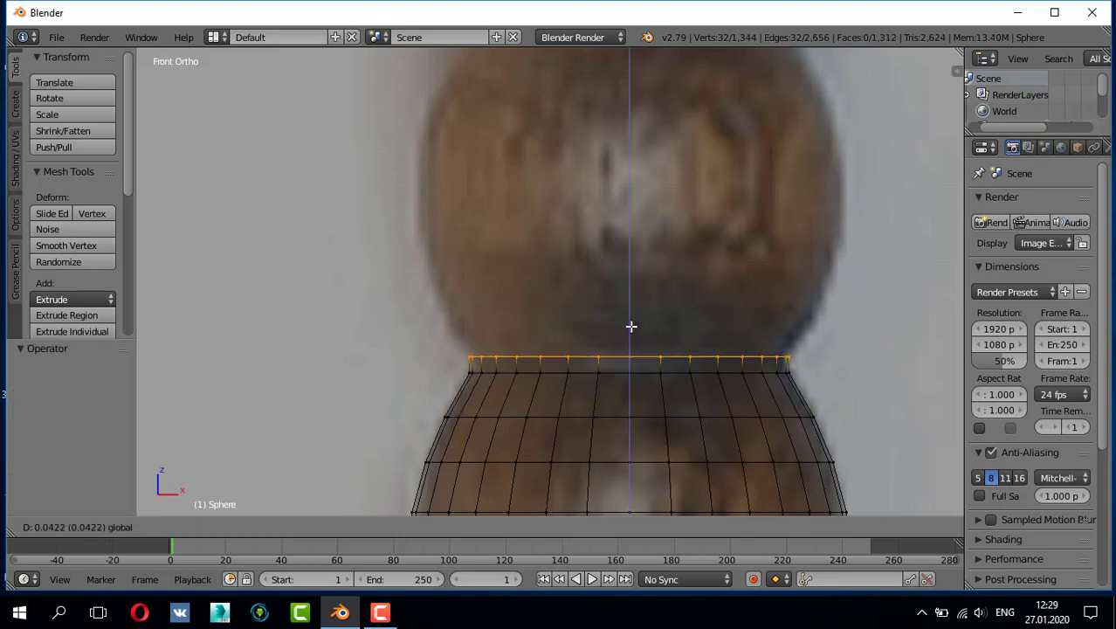
{"action": "left_click", "coordinate": [633, 321]}
{"action": "key", "text": "e"}
{"action": "left_click", "coordinate": [646, 275]}
{"action": "key", "text": "e"}
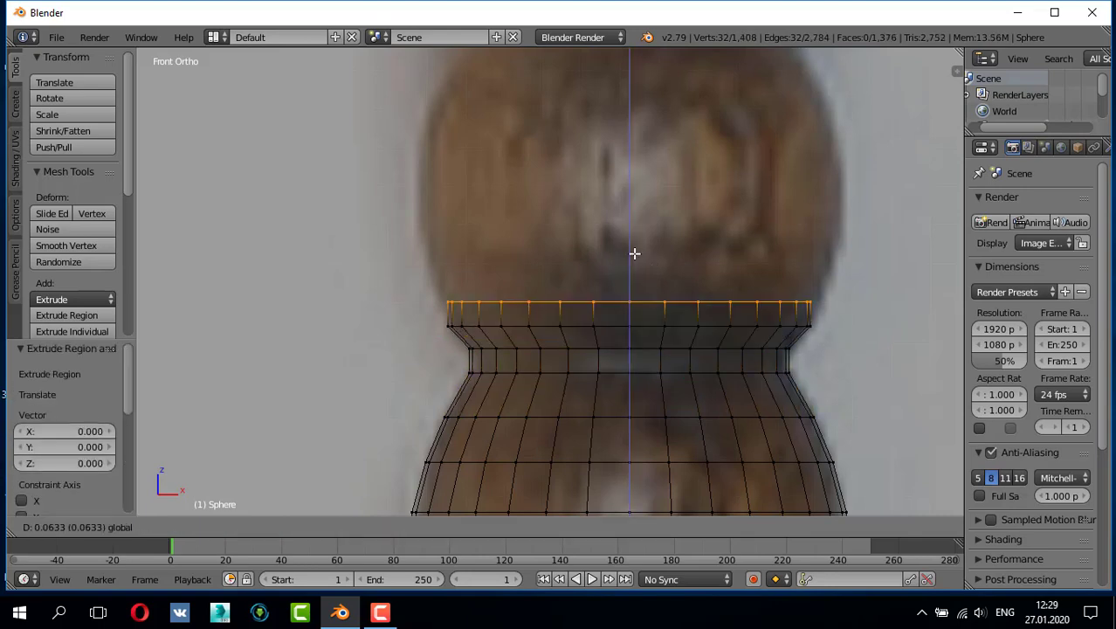
{"action": "left_click", "coordinate": [643, 238]}
{"action": "key", "text": "e"}
{"action": "key", "text": "z"}
{"action": "left_click", "coordinate": [638, 210]}
{"action": "key", "text": "s"}
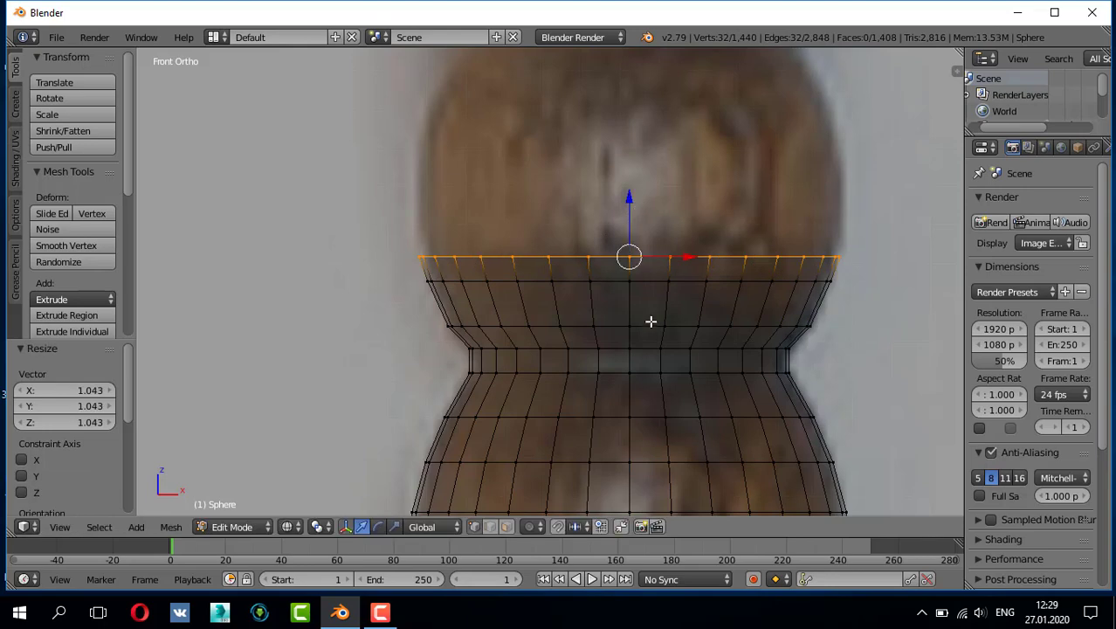
{"action": "left_click", "coordinate": [651, 322], "text": "alt"}
{"action": "key", "text": "s"}
{"action": "left_click", "coordinate": [791, 332]}
Step: Raise more vertical rings above the neck and shrink them slightly inward
{"action": "key", "text": "e"}
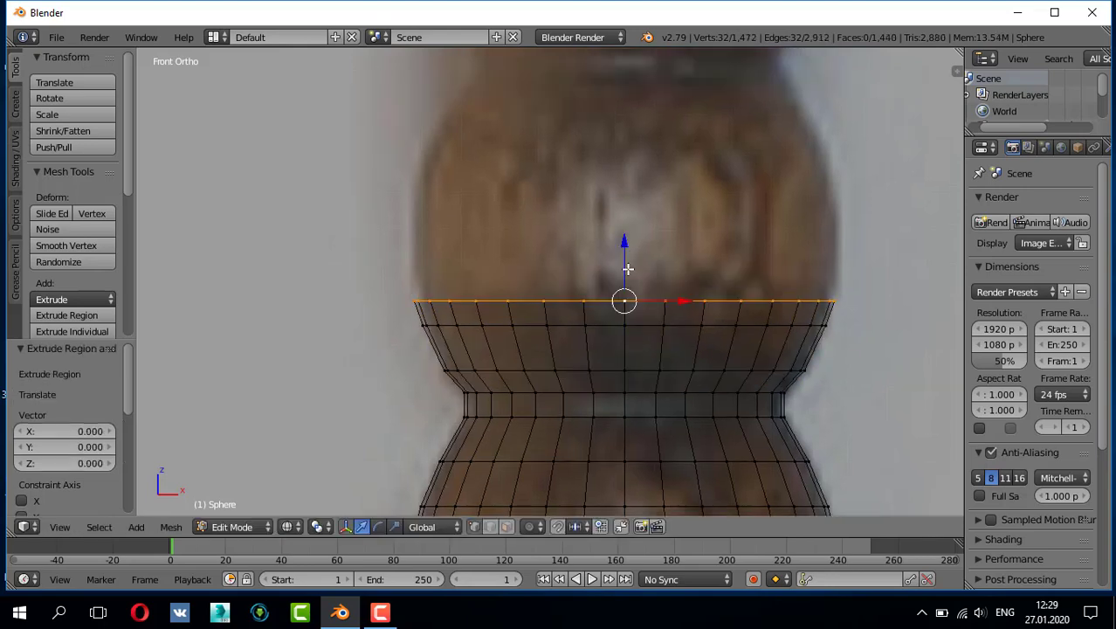
{"action": "key", "text": "z"}
{"action": "left_click", "coordinate": [633, 240]}
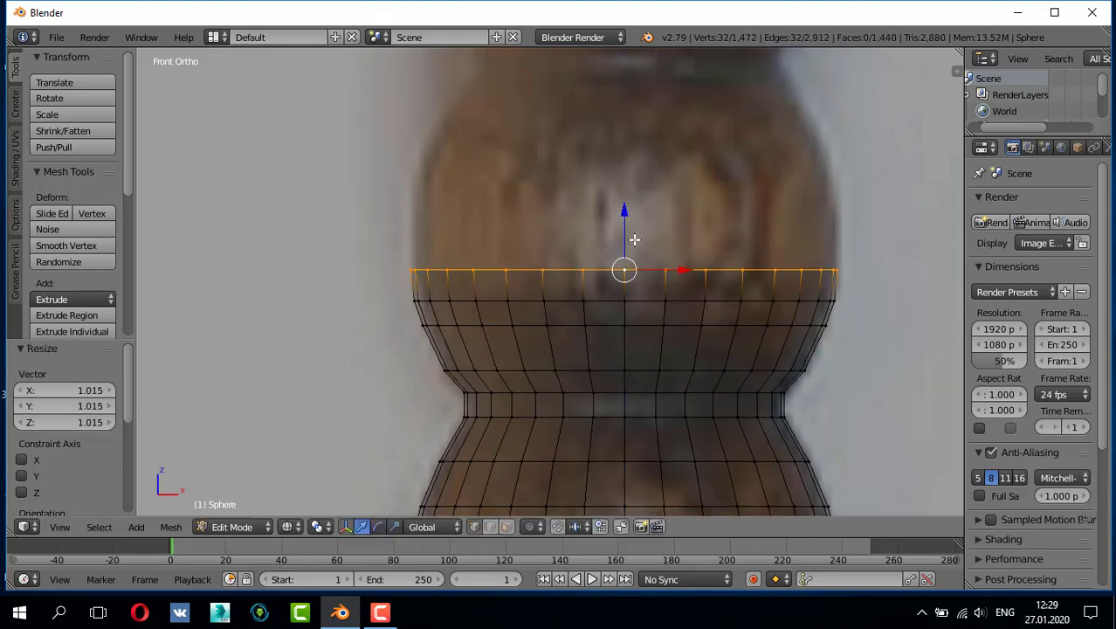
{"action": "key", "text": "z"}
{"action": "left_click", "coordinate": [829, 207]}
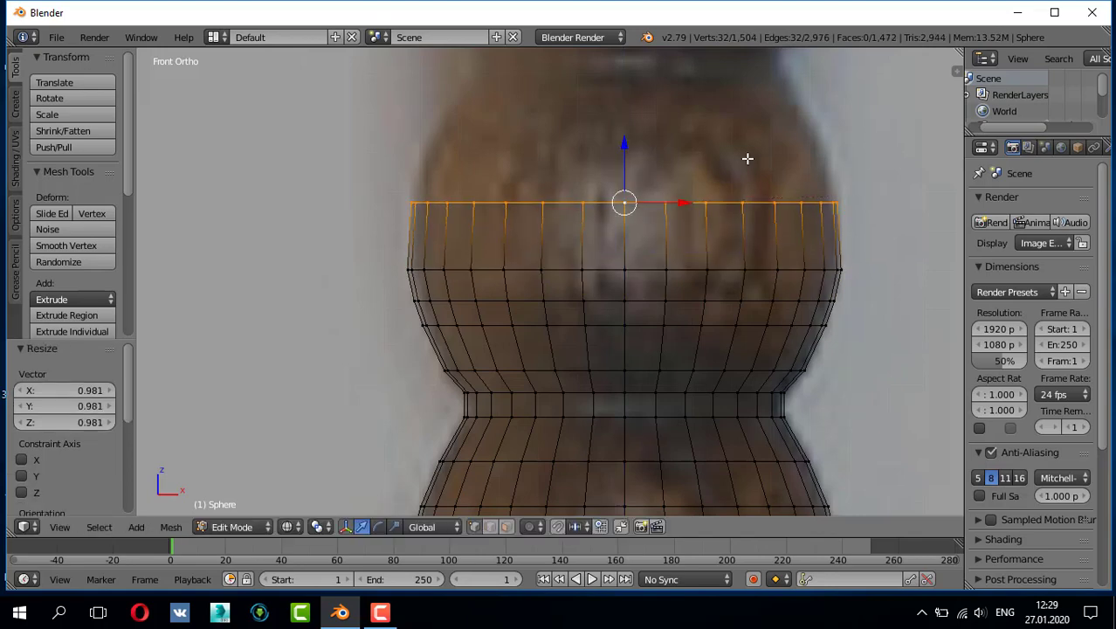
{"action": "key", "text": "e"}
{"action": "key", "text": "z"}
{"action": "left_click", "coordinate": [845, 219]}
{"action": "key", "text": "e"}
{"action": "key", "text": "z"}
{"action": "key", "text": "s"}
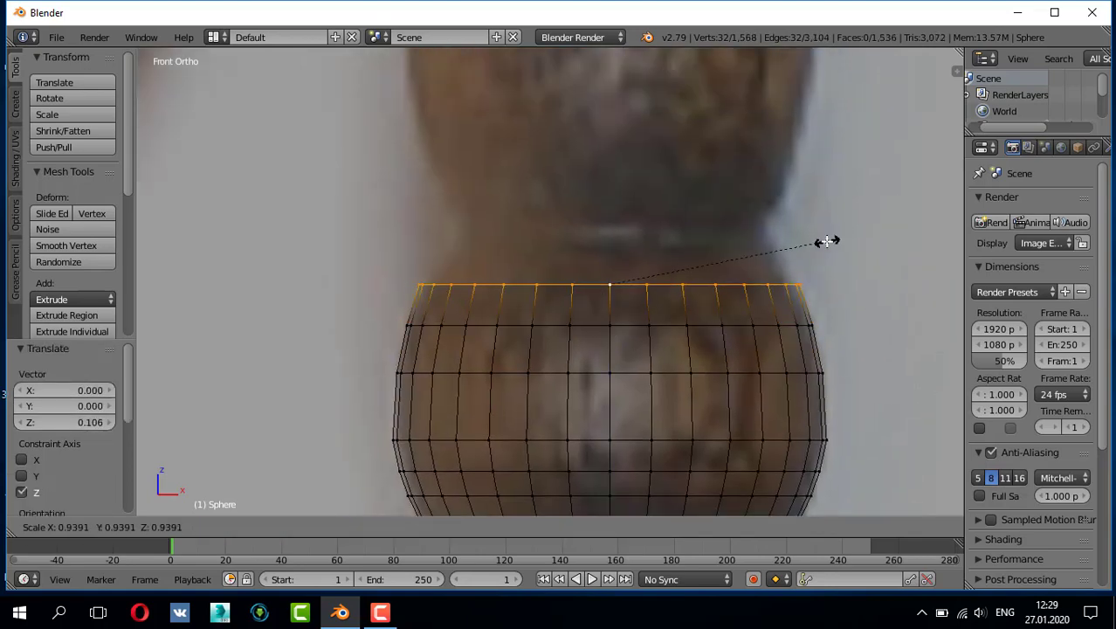
{"action": "left_click", "coordinate": [825, 241]}
{"action": "key", "text": "e"}
{"action": "key", "text": "z"}
{"action": "left_click", "coordinate": [846, 229]}
{"action": "key", "text": "s"}
Step: Add short straight walls at the top, slightly scaling and widening the last rings
{"action": "key", "text": "e"}
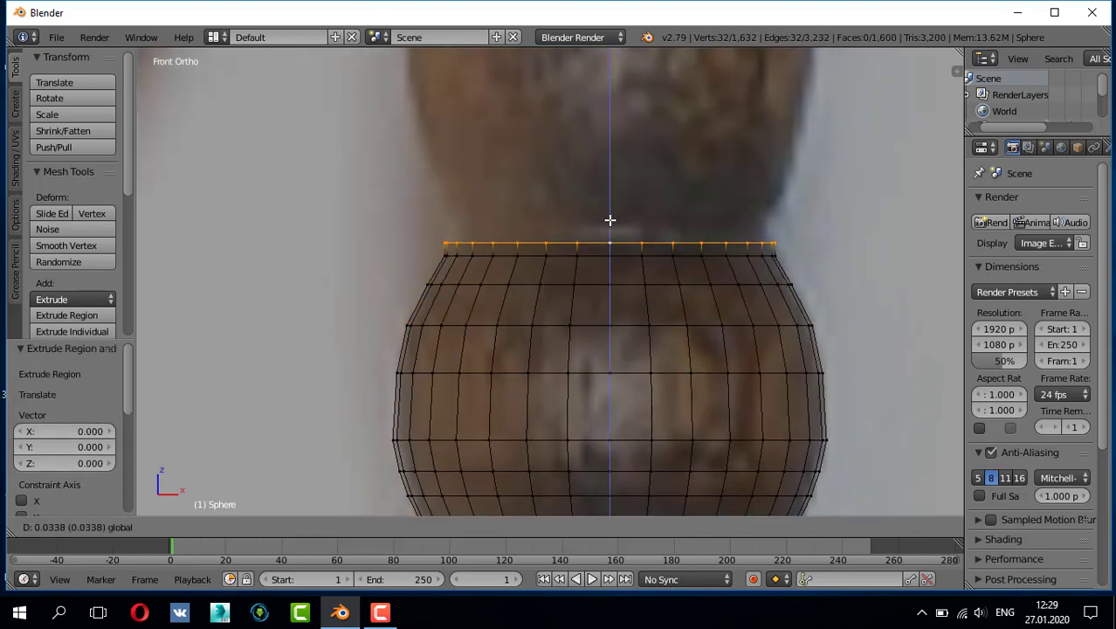
{"action": "left_click", "coordinate": [608, 219]}
{"action": "key", "text": "s"}
{"action": "left_click", "coordinate": [804, 224]}
{"action": "key", "text": "e"}
{"action": "left_click", "coordinate": [619, 180]}
{"action": "key", "text": "s"}
{"action": "left_click", "coordinate": [637, 155]}
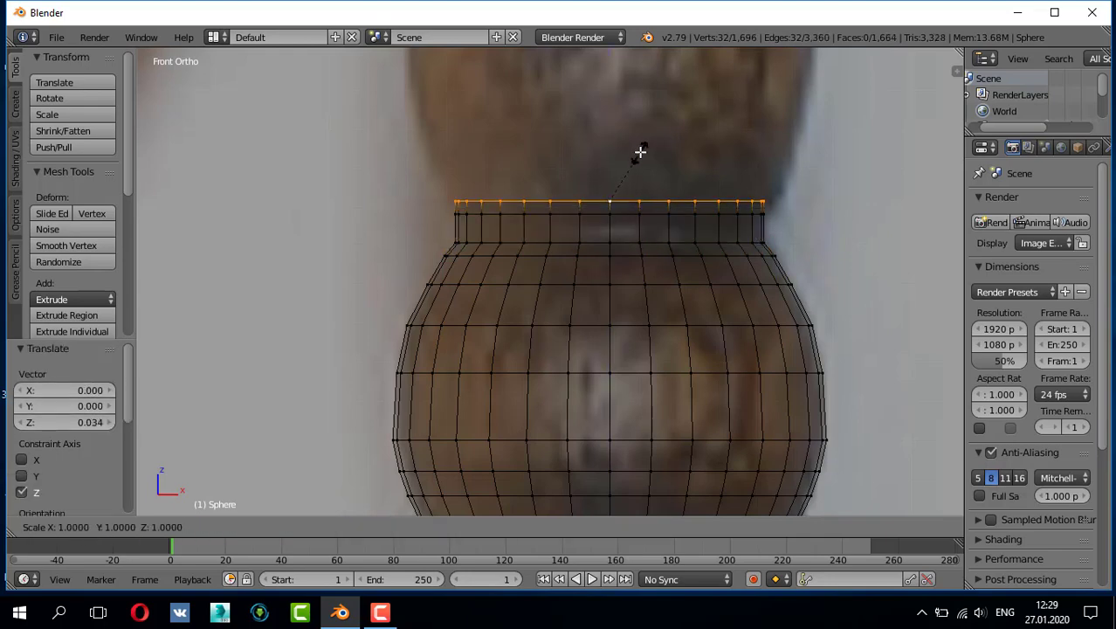
{"action": "scroll", "coordinate": [637, 144], "scroll_direction": "down", "scroll_amount": 3}
{"action": "scroll", "coordinate": [577, 411], "scroll_direction": "up", "scroll_amount": 5}
{"action": "key", "text": "e"}
{"action": "left_click", "coordinate": [577, 411]}
{"action": "key", "text": "g"}
{"action": "key", "text": "z"}
{"action": "left_click", "coordinate": [609, 352]}
{"action": "key", "text": "s"}
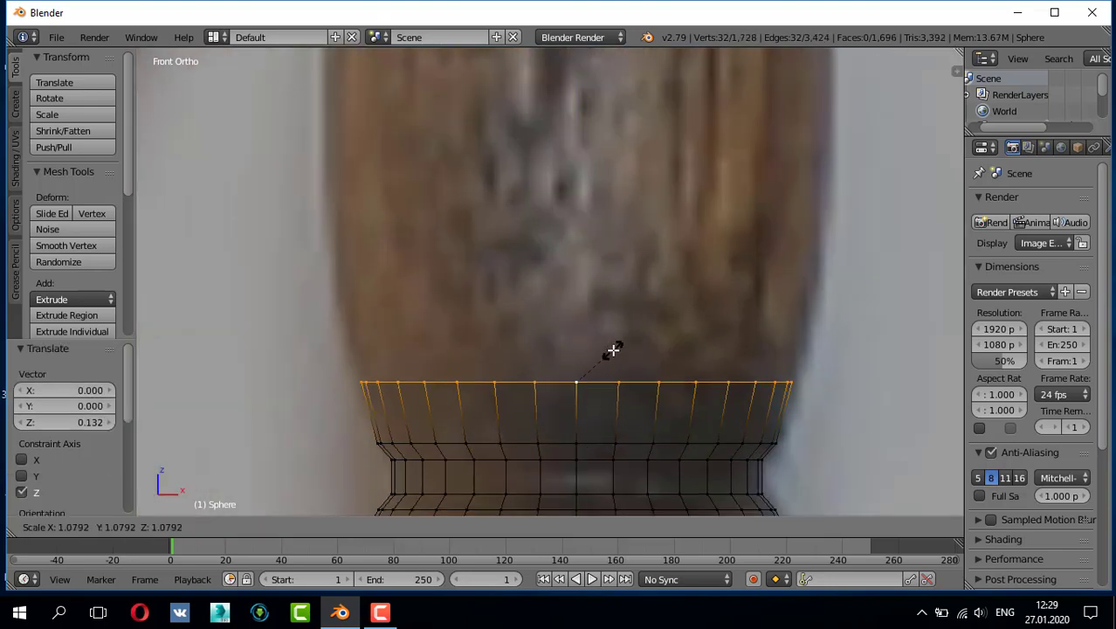
Step: Extrude the first rings of the right pillar upward and widen them to the reference
{"action": "left_click", "coordinate": [573, 369]}
{"action": "key", "text": "e"}
{"action": "left_click", "coordinate": [652, 307]}
{"action": "scroll", "coordinate": [585, 377], "scroll_direction": "down", "scroll_amount": 2}
{"action": "key", "text": "e"}
{"action": "key", "text": "z"}
{"action": "left_click", "coordinate": [552, 370]}
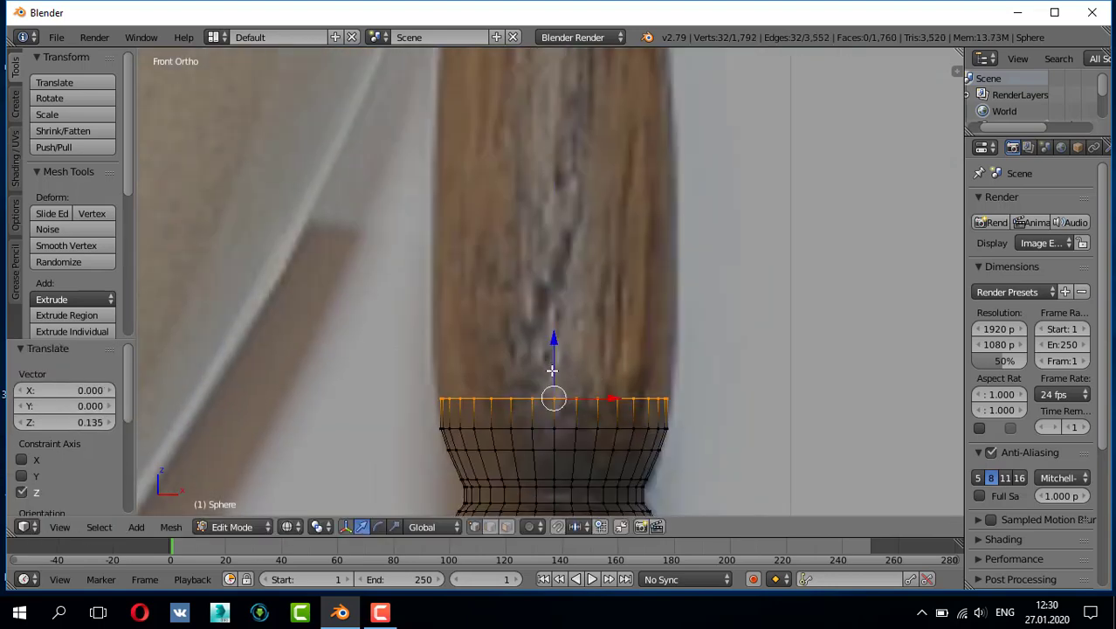
{"action": "scroll", "coordinate": [552, 370], "scroll_direction": "up", "scroll_amount": 2}
{"action": "key", "text": "s"}
{"action": "left_click", "coordinate": [565, 410]}
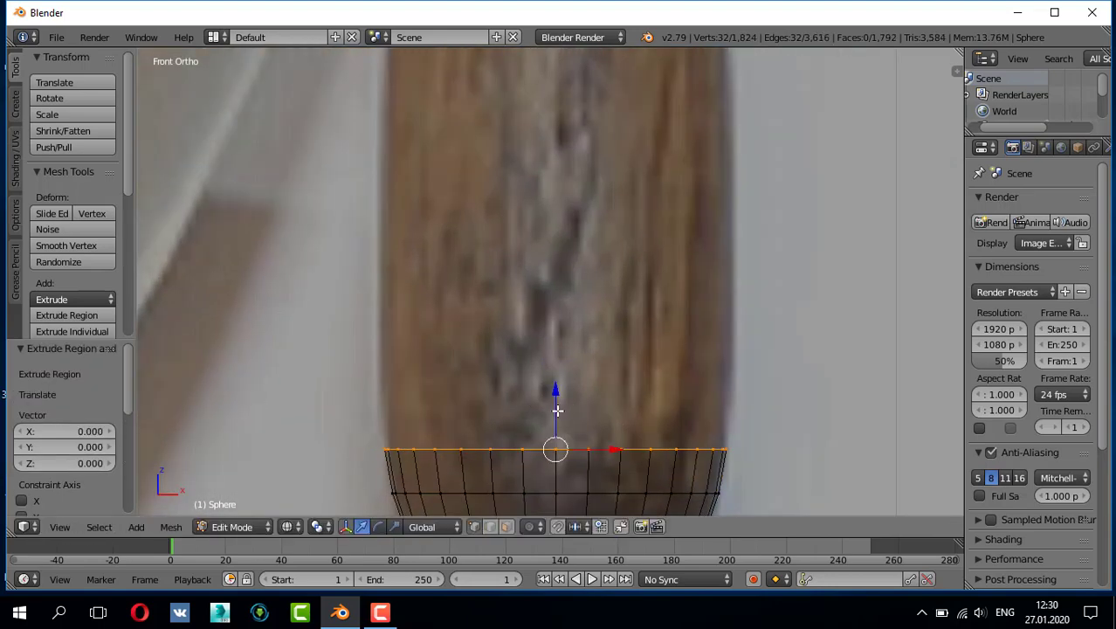
Step: Add more vertically extruded rings, resizing each to match the pillar's turned profile
{"action": "key", "text": "e"}
{"action": "key", "text": "z"}
{"action": "left_click", "coordinate": [569, 384]}
{"action": "key", "text": "s"}
{"action": "scroll", "coordinate": [572, 373], "scroll_direction": "up", "scroll_amount": 1}
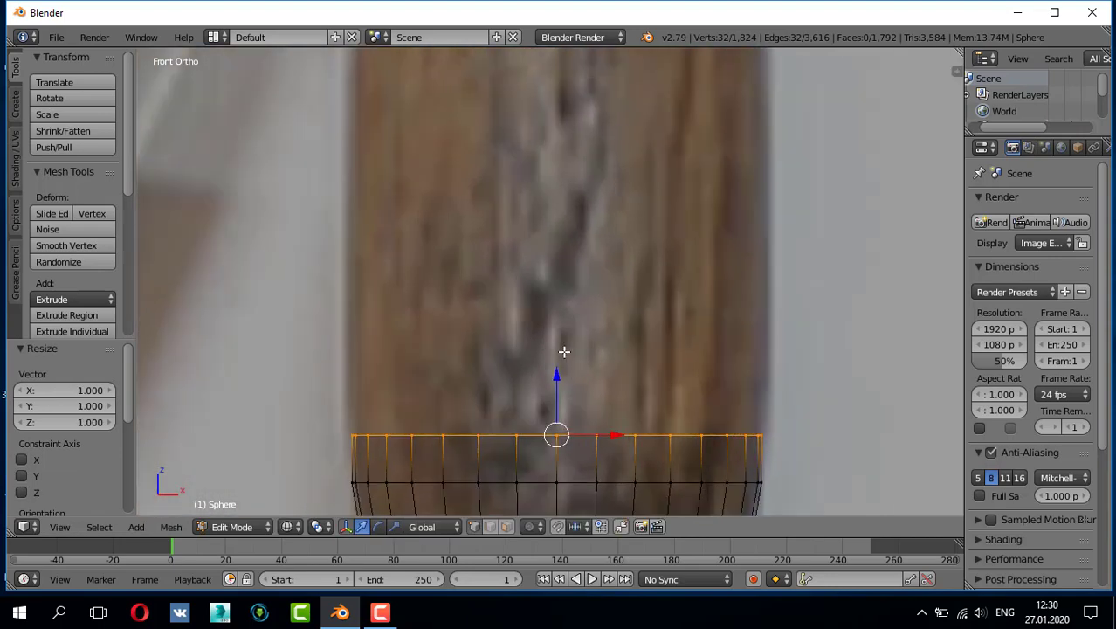
{"action": "left_click", "coordinate": [606, 414]}
{"action": "scroll", "coordinate": [577, 393], "scroll_direction": "down", "scroll_amount": 5}
{"action": "key", "text": "e"}
{"action": "key", "text": "z"}
{"action": "left_click", "coordinate": [585, 225]}
{"action": "key", "text": "s"}
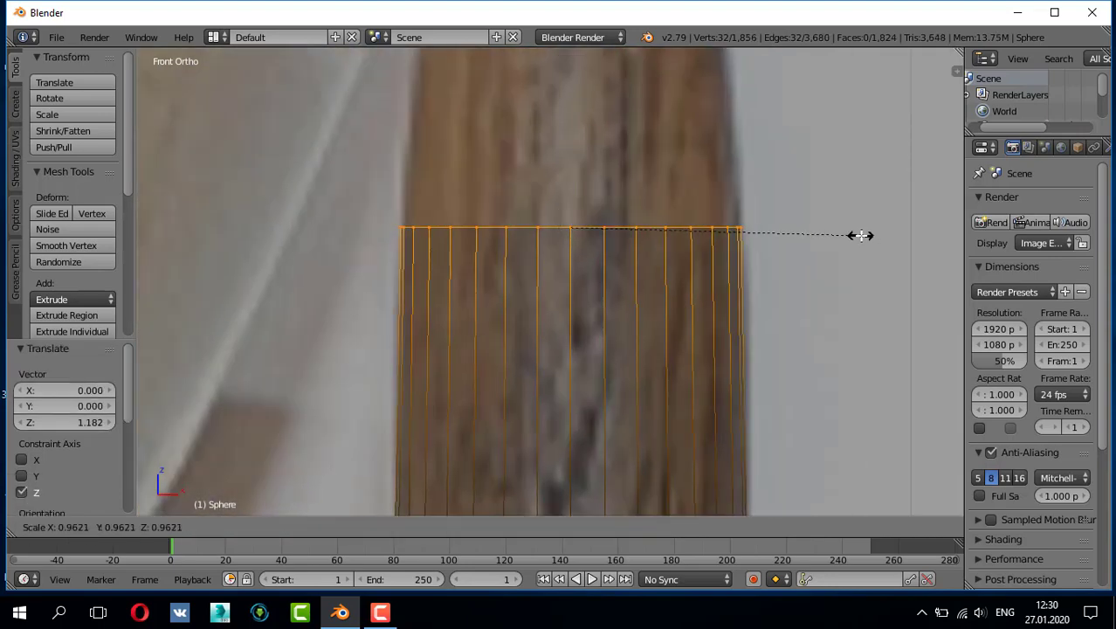
{"action": "left_click", "coordinate": [858, 231]}
{"action": "key", "text": "e"}
{"action": "key", "text": "z"}
{"action": "left_click", "coordinate": [709, 130]}
{"action": "key", "text": "s"}
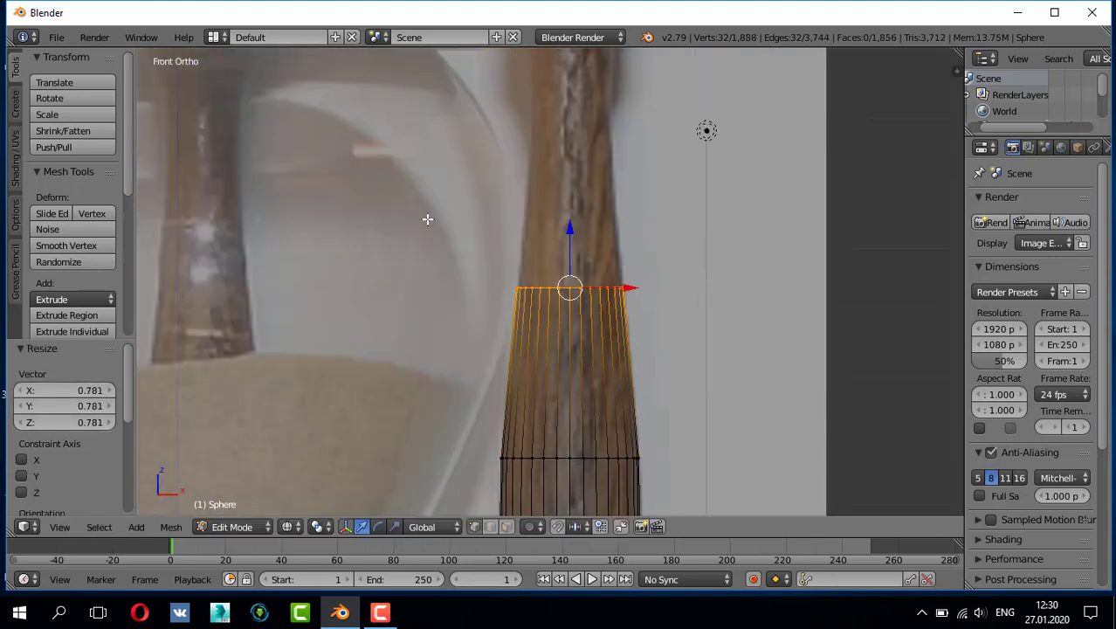
Step: Continue extruding rings up the middle of the pillar, widening the top ring at the flare
{"action": "key", "text": "e"}
{"action": "key", "text": "z"}
{"action": "left_click", "coordinate": [577, 374]}
{"action": "key", "text": "s"}
{"action": "left_click", "coordinate": [530, 321]}
{"action": "key", "text": "e"}
{"action": "key", "text": "z"}
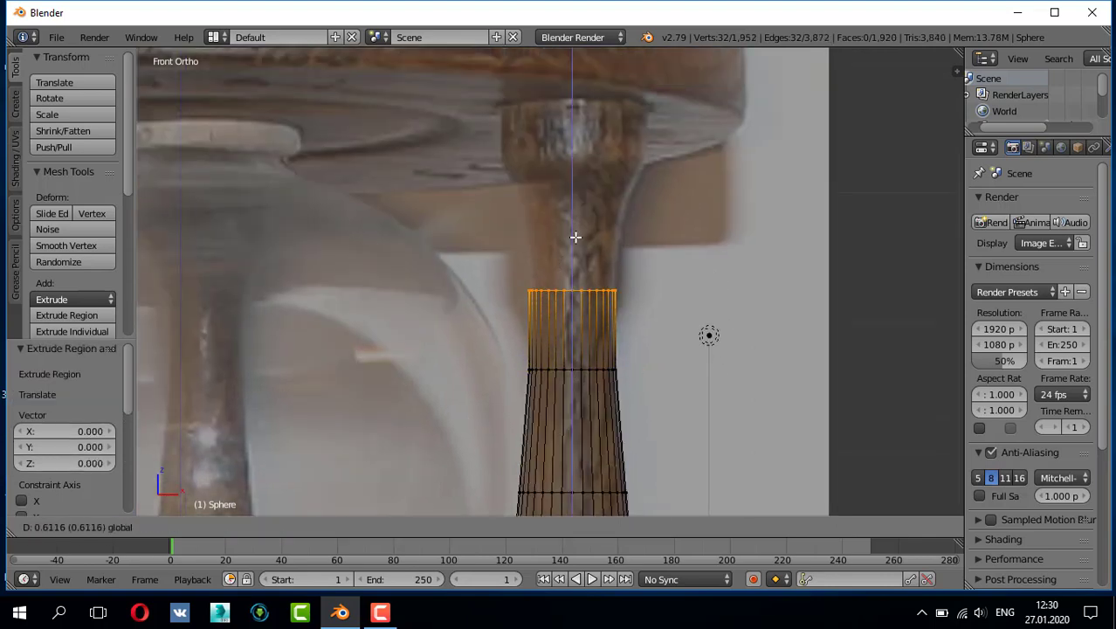
{"action": "left_click", "coordinate": [696, 266]}
{"action": "scroll", "coordinate": [605, 351], "scroll_direction": "up", "scroll_amount": 3}
{"action": "key", "text": "e"}
{"action": "key", "text": "z"}
{"action": "left_click", "coordinate": [601, 278]}
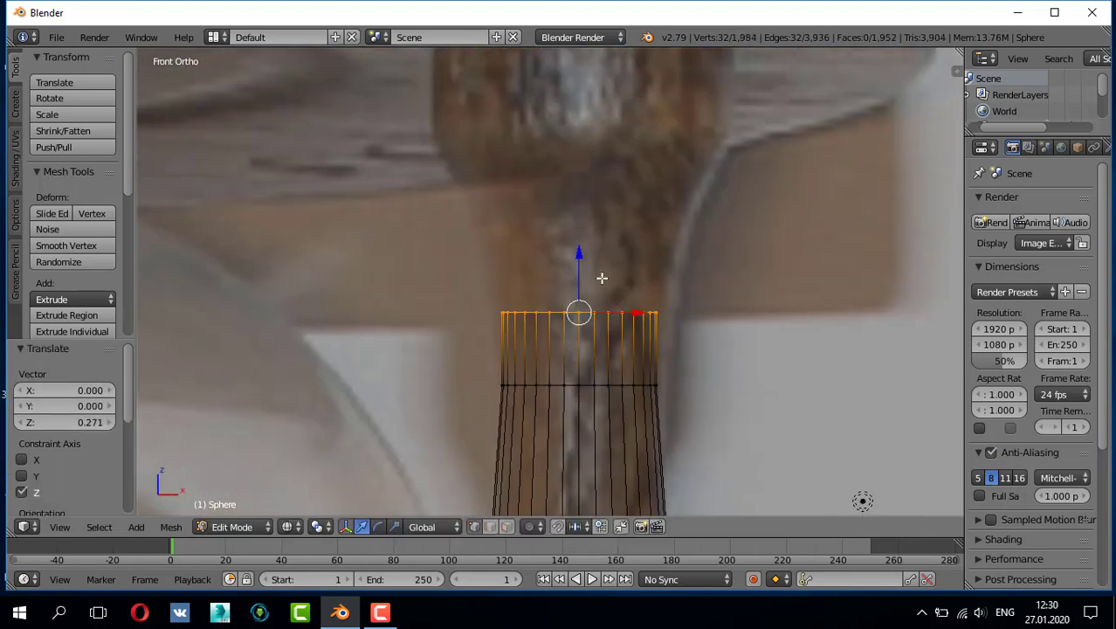
{"action": "left_click", "coordinate": [605, 278]}
{"action": "key", "text": "e"}
{"action": "key", "text": "z"}
{"action": "left_click", "coordinate": [605, 175]}
{"action": "middle_click_drag", "start_coordinate": [605, 175], "coordinate": [568, 281], "text": "shift"}
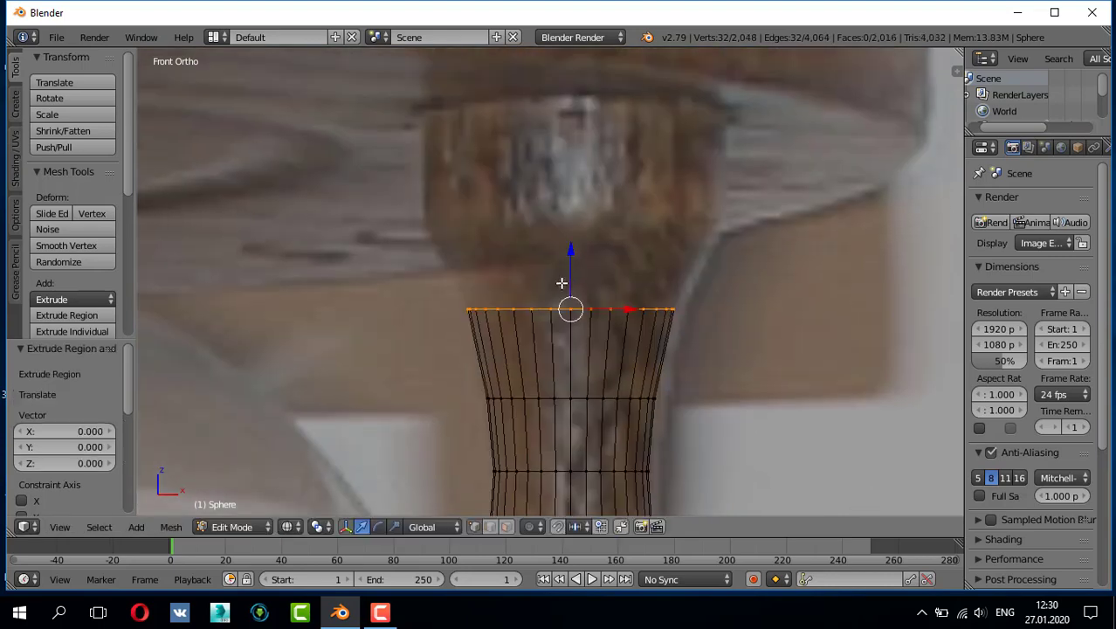
Step: Extrude thin rings under the top plate and place the final ring at the top plate
{"action": "key", "text": "e"}
{"action": "key", "text": "z"}
{"action": "left_click", "coordinate": [587, 229]}
{"action": "left_click", "coordinate": [587, 230]}
{"action": "key", "text": "e"}
{"action": "key", "text": "z"}
{"action": "left_click", "coordinate": [583, 219]}
{"action": "key", "text": "s"}
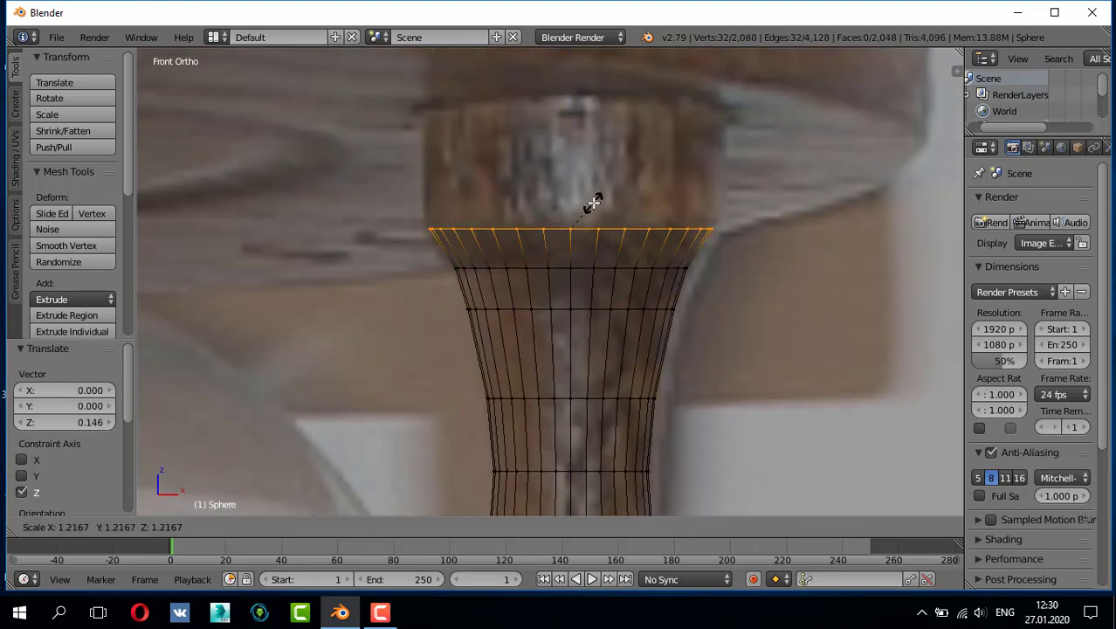
{"action": "left_click", "coordinate": [581, 202]}
{"action": "key", "text": "e"}
{"action": "key", "text": "z"}
{"action": "left_click", "coordinate": [581, 188]}
{"action": "key", "text": "s"}
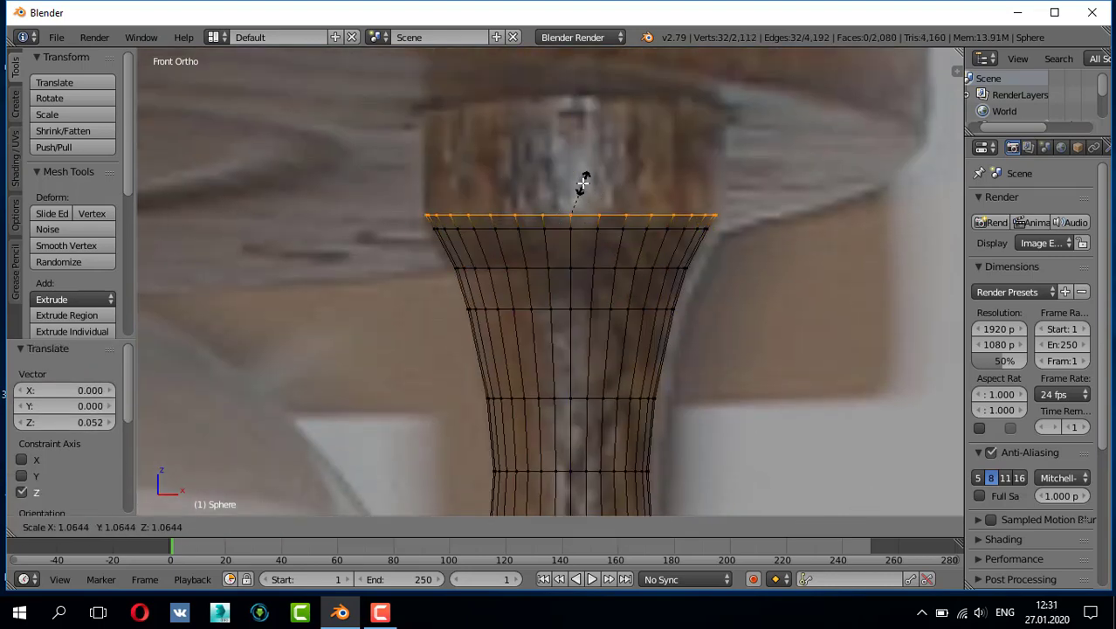
{"action": "left_click", "coordinate": [583, 181]}
{"action": "key", "text": "e"}
{"action": "key", "text": "z"}
{"action": "left_click", "coordinate": [593, 55]}
{"action": "scroll", "coordinate": [605, 337], "scroll_direction": "down", "scroll_amount": 5}
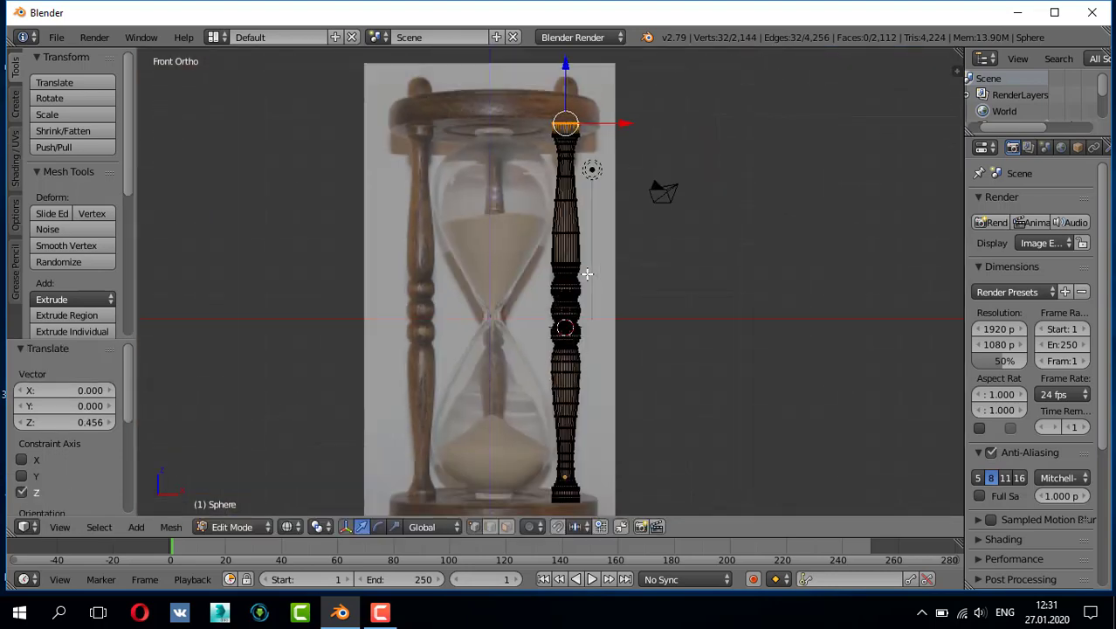
Step: Return to Object Mode and add a UV sphere at the base centre
{"action": "key", "text": "a"}
{"action": "scroll", "coordinate": [602, 332], "scroll_direction": "down", "scroll_amount": 4, "text": "shift"}
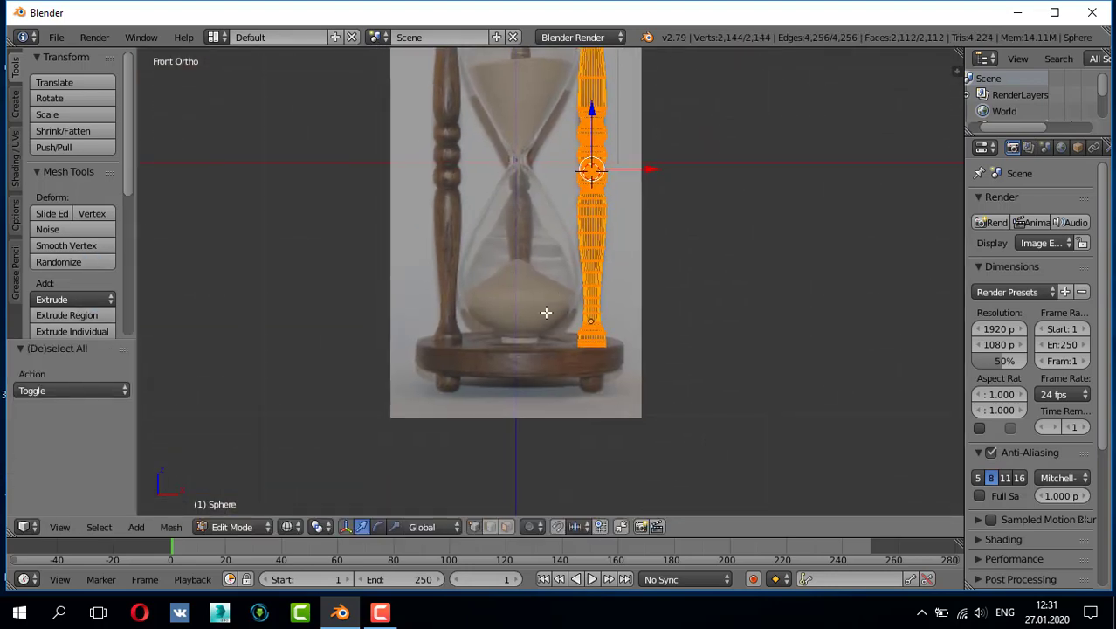
{"action": "key", "text": "Tab"}
{"action": "scroll", "coordinate": [498, 349], "scroll_direction": "up", "scroll_amount": 2}
{"action": "scroll", "coordinate": [499, 378], "scroll_direction": "up", "scroll_amount": 3}
{"action": "key", "text": "a"}
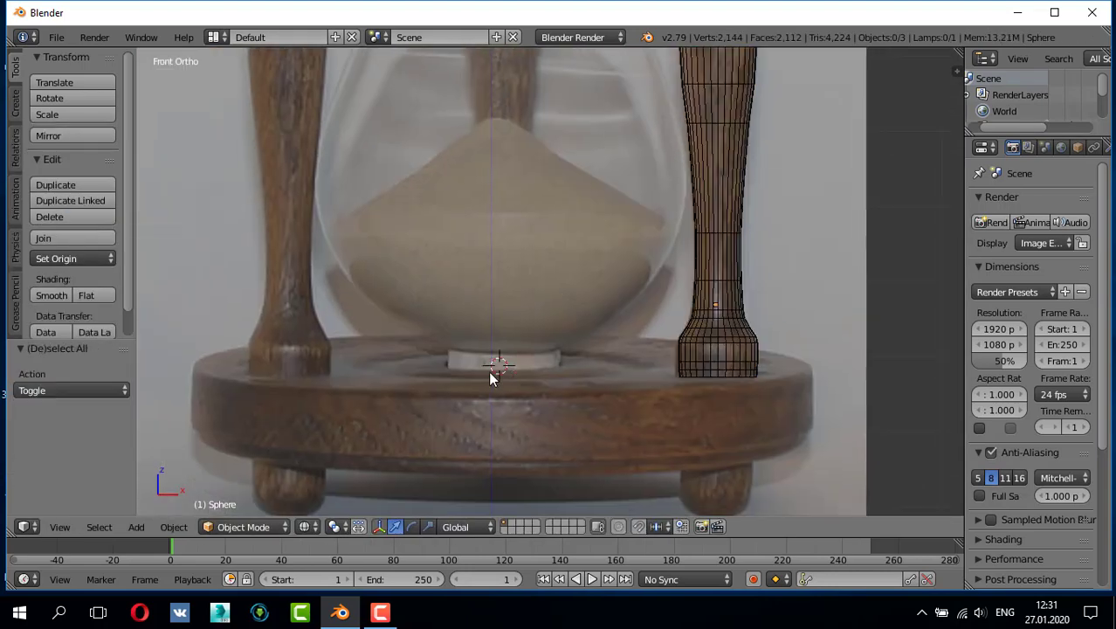
{"action": "key", "text": "shift+a"}
{"action": "left_click", "coordinate": [567, 389]}
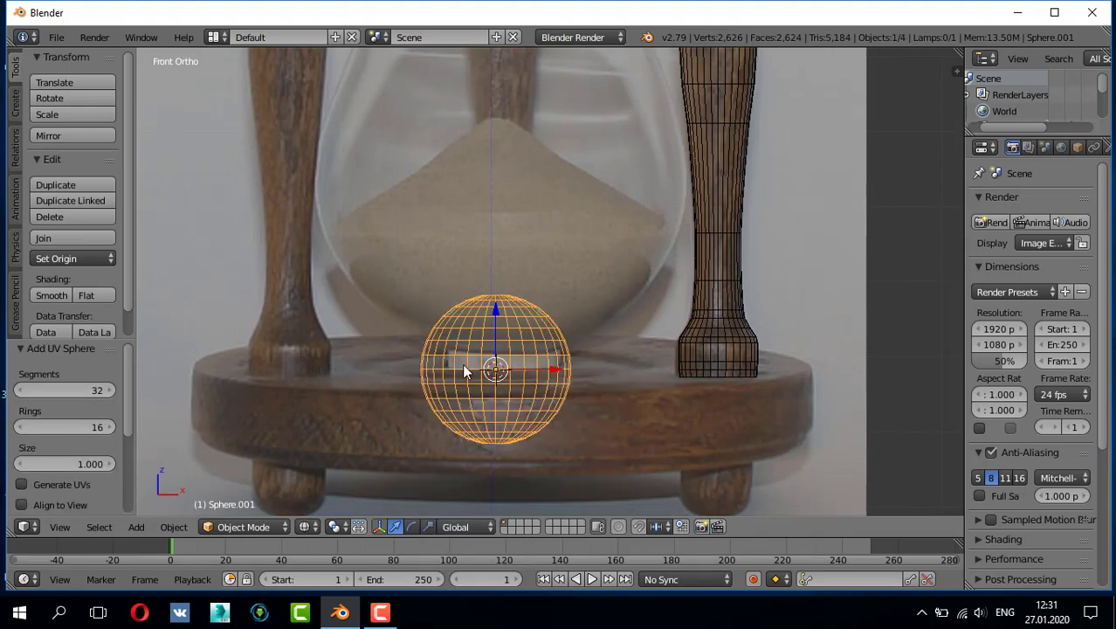
Step: In Edit Mode, box-select and delete the sphere's lower half of vertices
{"action": "scroll", "coordinate": [518, 347], "scroll_direction": "up", "scroll_amount": 4}
{"action": "key", "text": "a"}
{"action": "key", "text": "Tab"}
{"action": "scroll", "coordinate": [465, 392], "scroll_direction": "down", "scroll_amount": 1}
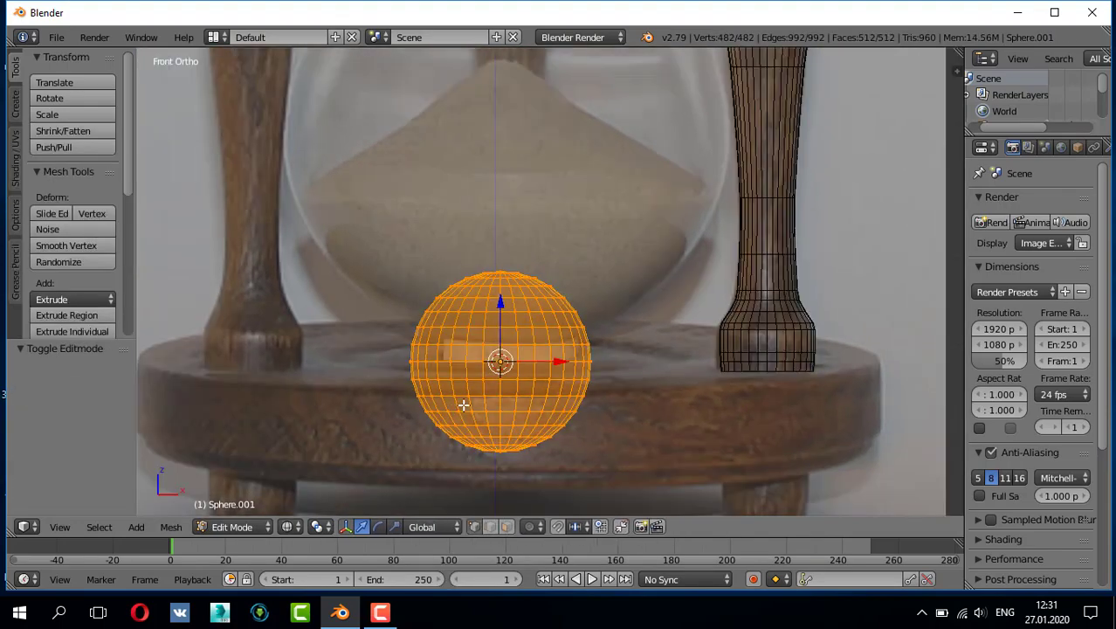
{"action": "key", "text": "a"}
{"action": "key", "text": "b"}
{"action": "left_click_drag", "start_coordinate": [390, 397], "coordinate": [583, 454]}
{"action": "key", "text": "a"}
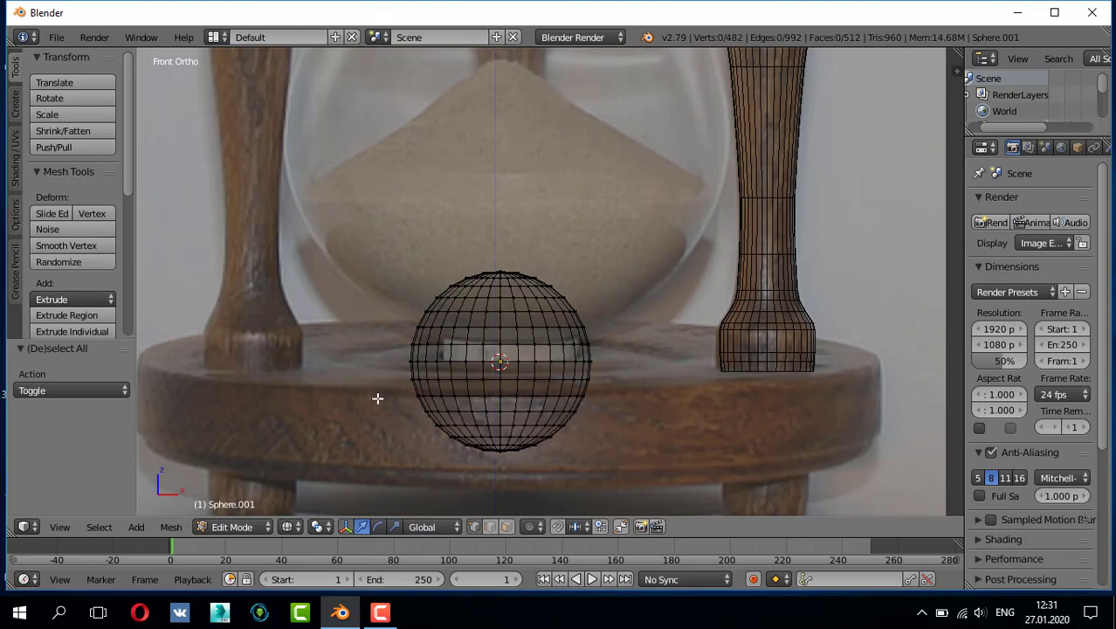
{"action": "key", "text": "b"}
{"action": "left_click_drag", "start_coordinate": [388, 397], "coordinate": [678, 490]}
{"action": "key", "text": "x"}
{"action": "left_click", "coordinate": [524, 391]}
Step: Box-select and delete the sphere's upper dome, leaving a narrow middle band
{"action": "key", "text": "b"}
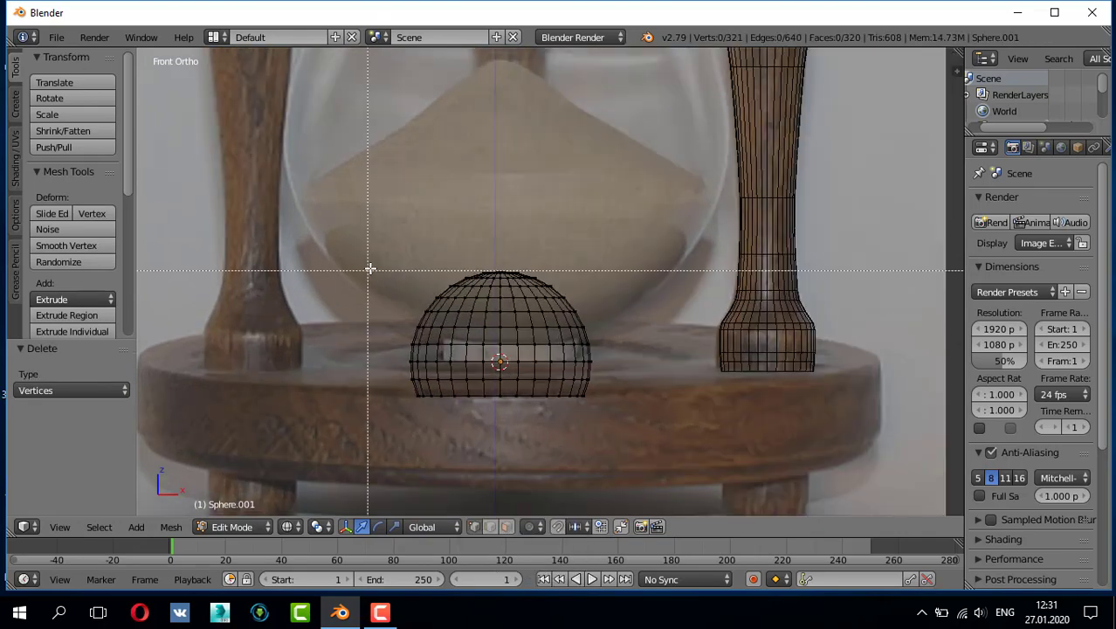
{"action": "left_click_drag", "start_coordinate": [369, 266], "coordinate": [699, 349]}
{"action": "key", "text": "x"}
{"action": "left_click", "coordinate": [542, 340]}
Step: Select the remaining band and move it straight up onto the bottom plate
{"action": "key", "text": "a"}
{"action": "key", "text": "g"}
{"action": "key", "text": "z"}
{"action": "left_click", "coordinate": [611, 366]}
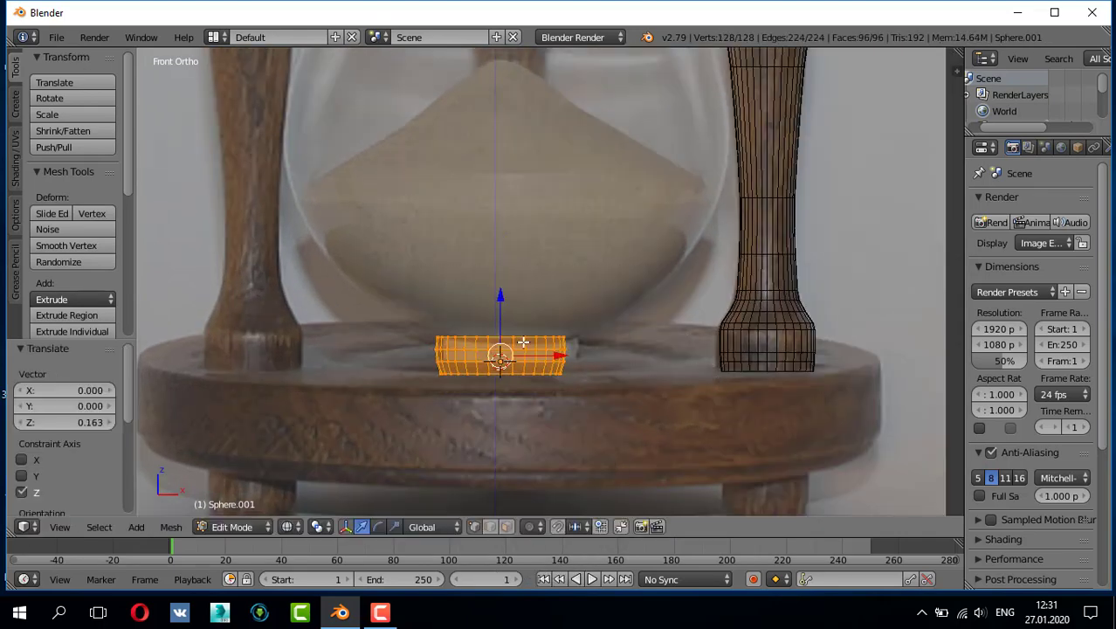
{"action": "key", "text": "g"}
{"action": "left_click", "coordinate": [557, 355]}
{"action": "scroll", "coordinate": [558, 356], "scroll_direction": "up", "scroll_amount": 3}
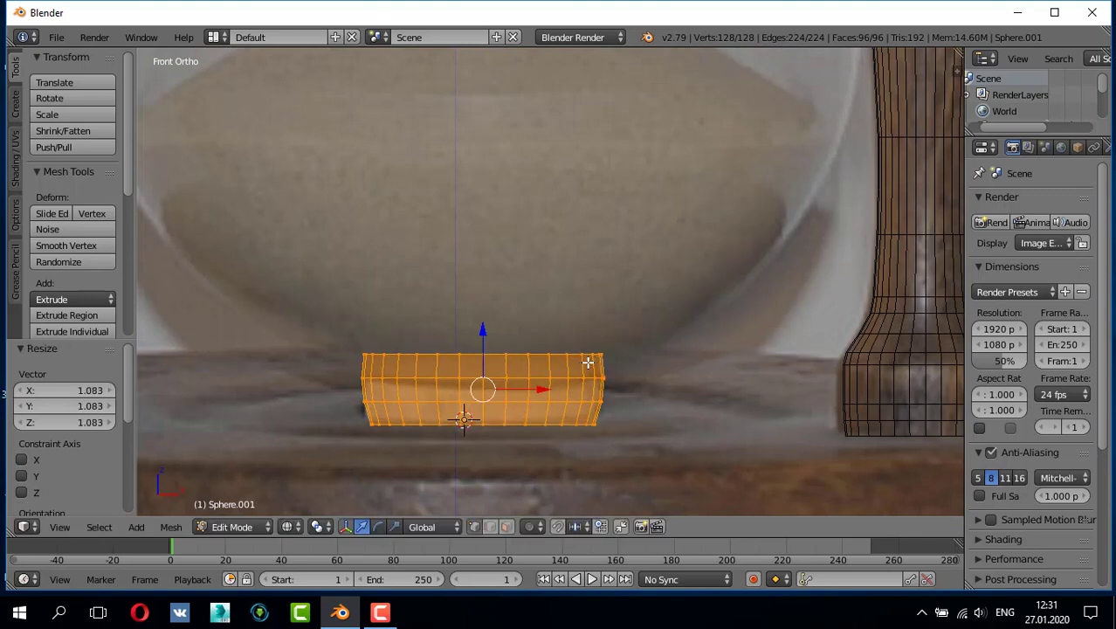
{"action": "key", "text": "g"}
{"action": "left_click", "coordinate": [506, 367]}
{"action": "key", "text": "g"}
{"action": "left_click", "coordinate": [523, 376]}
Step: Shrink one ring of the band, then scale the top ring larger
{"action": "key", "text": "g"}
{"action": "key", "text": "z"}
{"action": "left_click", "coordinate": [436, 382]}
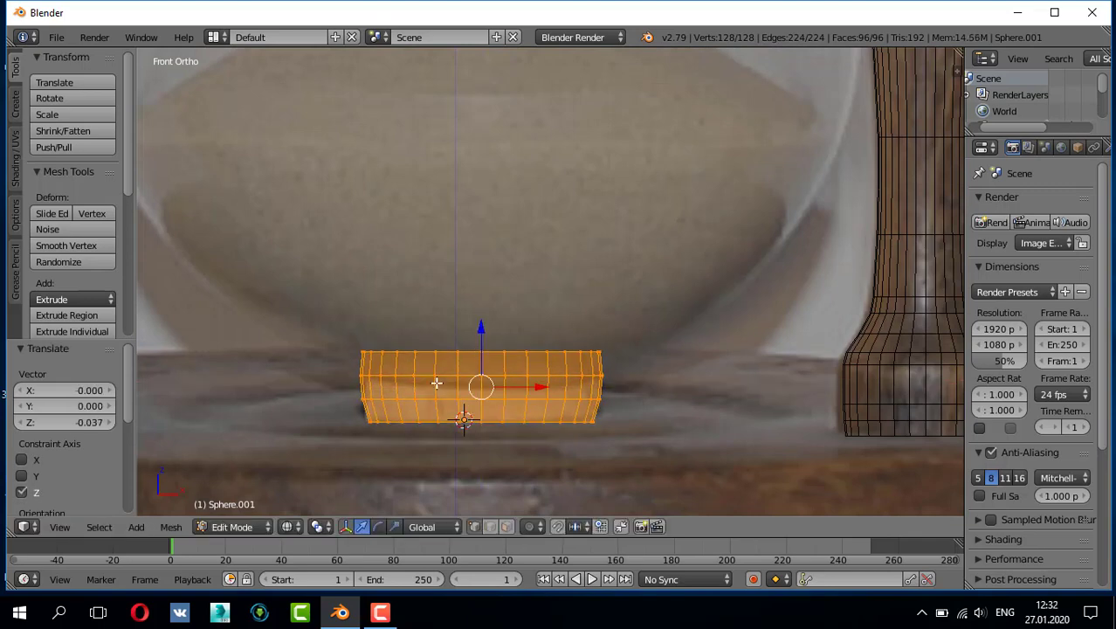
{"action": "left_click", "coordinate": [436, 397], "text": "alt"}
{"action": "key", "text": "s"}
{"action": "left_click", "coordinate": [537, 429]}
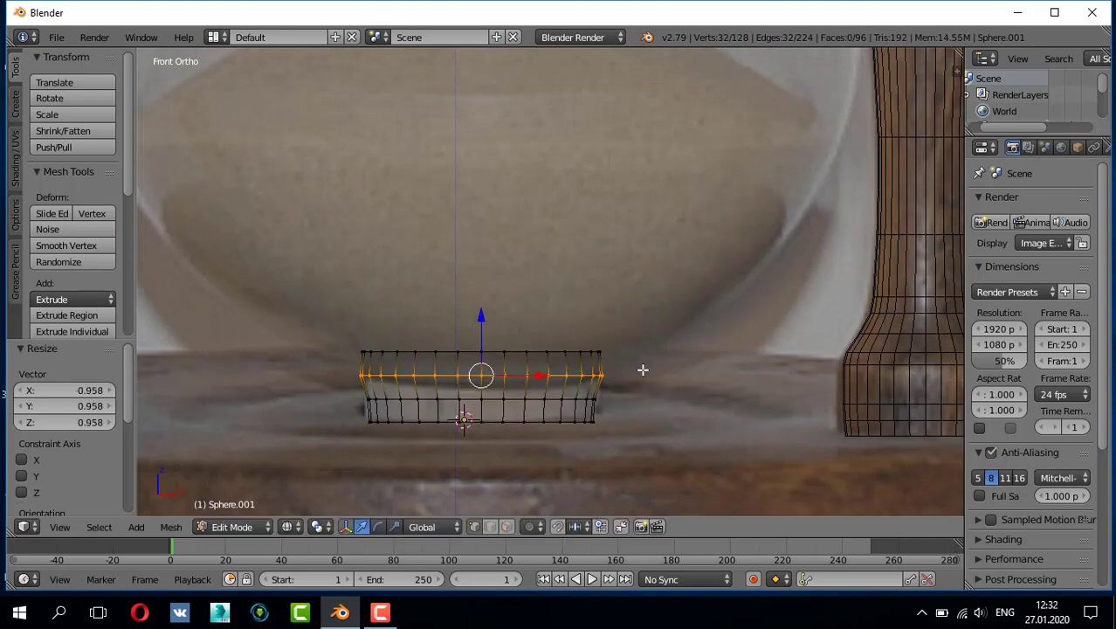
{"action": "key", "text": "s"}
{"action": "left_click", "coordinate": [582, 303]}
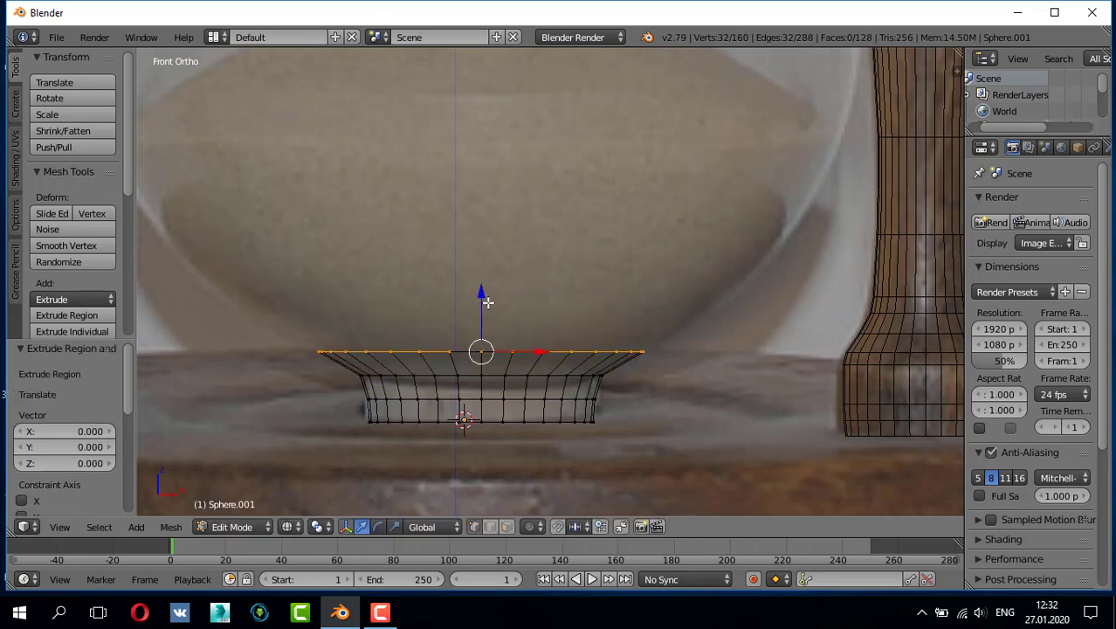
Step: Extrude two rings from the top and widen the second into a flared rim
{"action": "key", "text": "e"}
{"action": "key", "text": "s"}
{"action": "left_click", "coordinate": [501, 219]}
{"action": "key", "text": "e"}
{"action": "right_click", "coordinate": [492, 353]}
{"action": "scroll", "coordinate": [492, 354], "scroll_direction": "up", "scroll_amount": 2}
{"action": "key", "text": "s"}
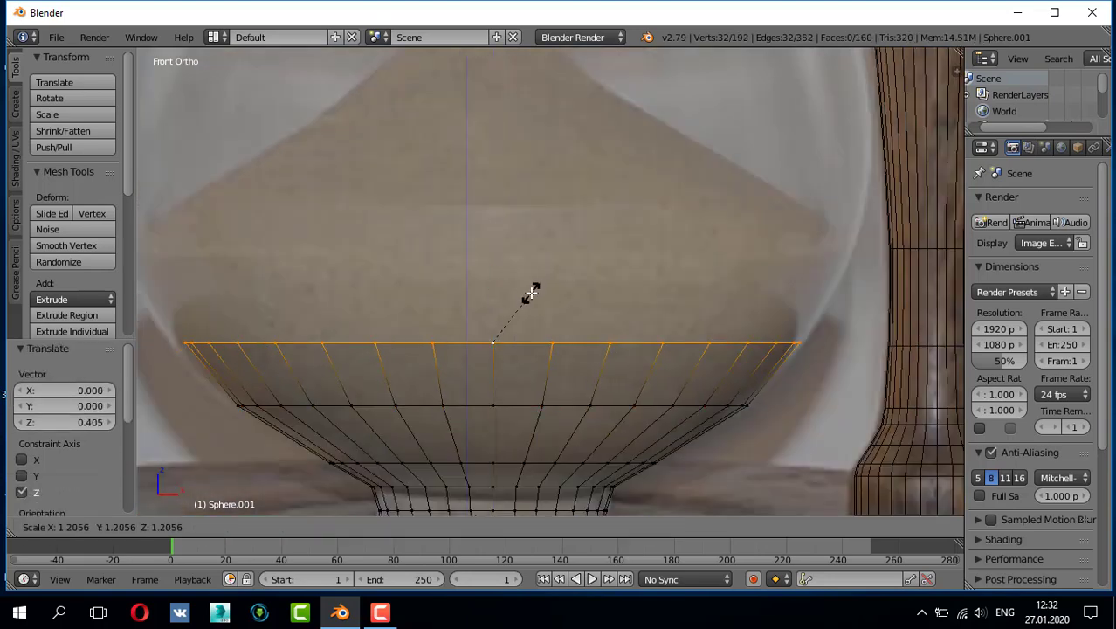
{"action": "left_click", "coordinate": [520, 332]}
{"action": "scroll", "coordinate": [515, 336], "scroll_direction": "up", "scroll_amount": 2}
Step: Extrude another ring upward and widen the top ring to the bulb outline
{"action": "key", "text": "e"}
{"action": "left_click", "coordinate": [518, 331]}
{"action": "key", "text": "s"}
{"action": "left_click", "coordinate": [532, 330]}
{"action": "key", "text": "e"}
{"action": "right_click", "coordinate": [517, 413]}
{"action": "scroll", "coordinate": [517, 413], "scroll_direction": "up", "scroll_amount": 1}
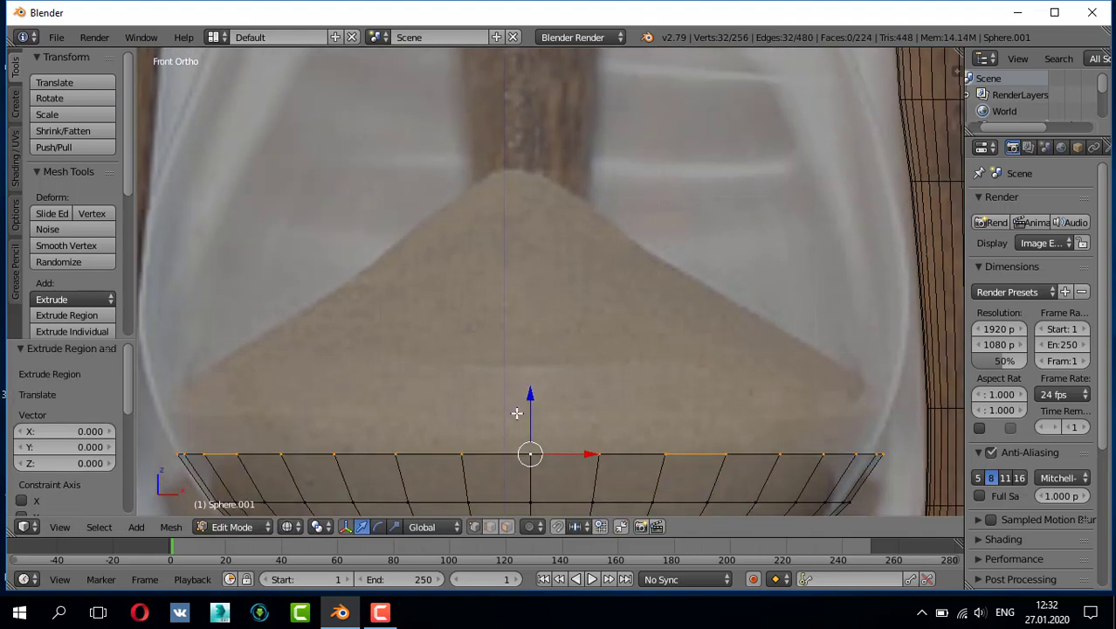
{"action": "left_click_drag", "start_coordinate": [530, 403], "coordinate": [531, 356]}
{"action": "key", "text": "s"}
{"action": "left_click", "coordinate": [531, 399]}
Step: Centre the whole bowl under the glass bulb and select its top edge loop
{"action": "scroll", "coordinate": [534, 402], "scroll_direction": "down", "scroll_amount": 2}
{"action": "key", "text": "a"}
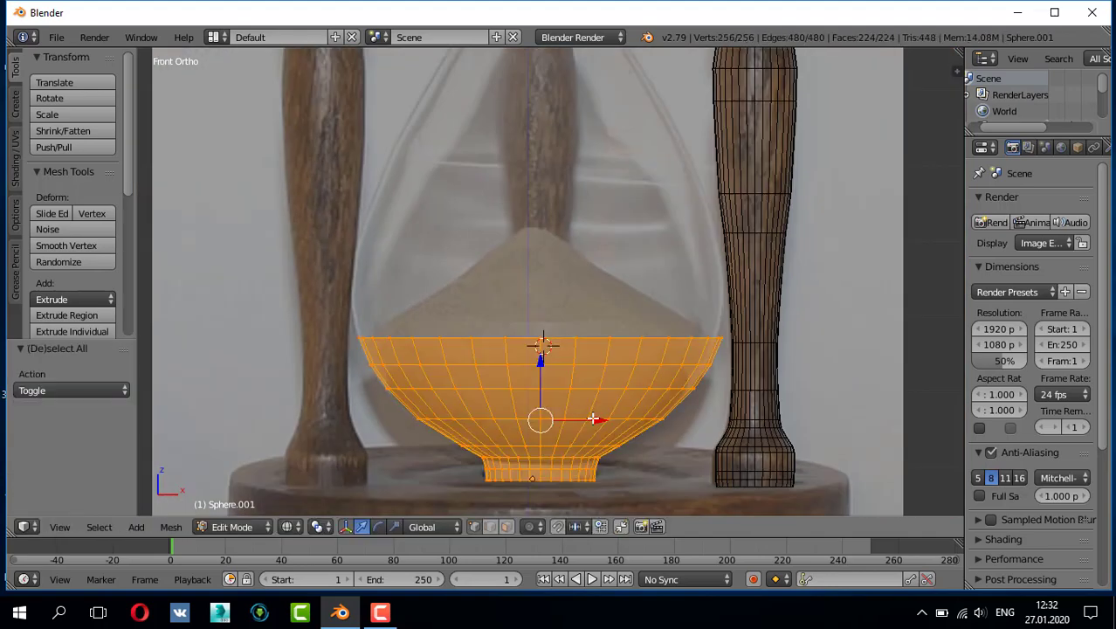
{"action": "left_click_drag", "start_coordinate": [593, 419], "coordinate": [589, 419]}
{"action": "scroll", "coordinate": [531, 369], "scroll_direction": "up", "scroll_amount": 2}
{"action": "right_click", "coordinate": [523, 399], "text": "alt"}
{"action": "scroll", "coordinate": [523, 399], "scroll_direction": "up", "scroll_amount": 2}
Step: Extrude the bowl's top ring upward, cancelling a stray move and resize along the way
{"action": "key", "text": "e"}
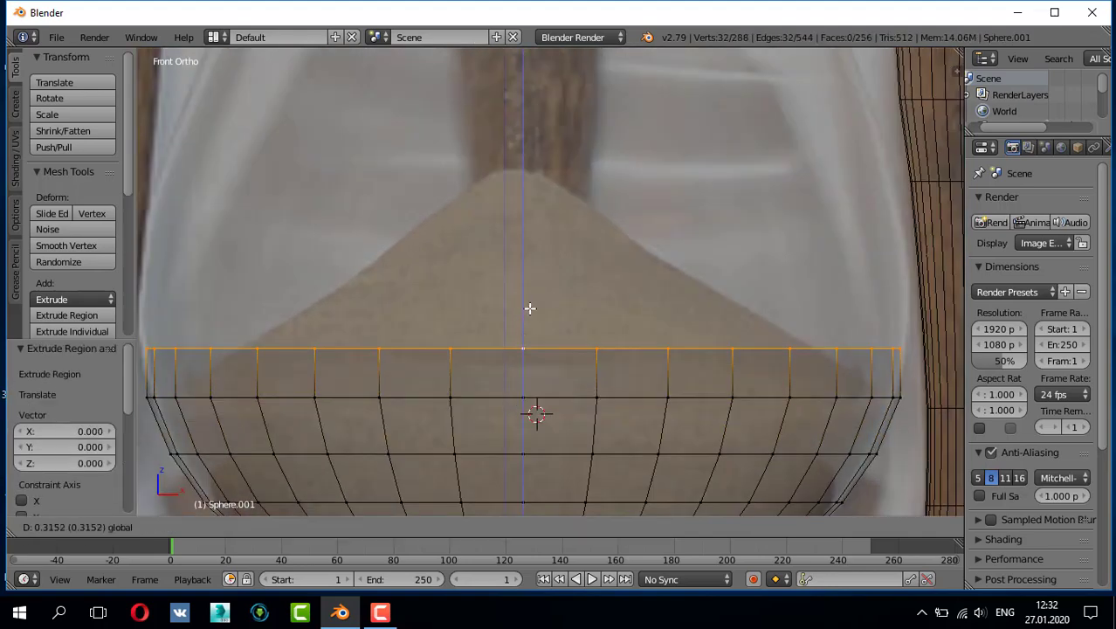
{"action": "left_click_drag", "start_coordinate": [535, 375], "coordinate": [537, 327]}
{"action": "key", "text": "s"}
{"action": "right_click", "coordinate": [537, 323]}
{"action": "key", "text": "g"}
{"action": "key", "text": "z"}
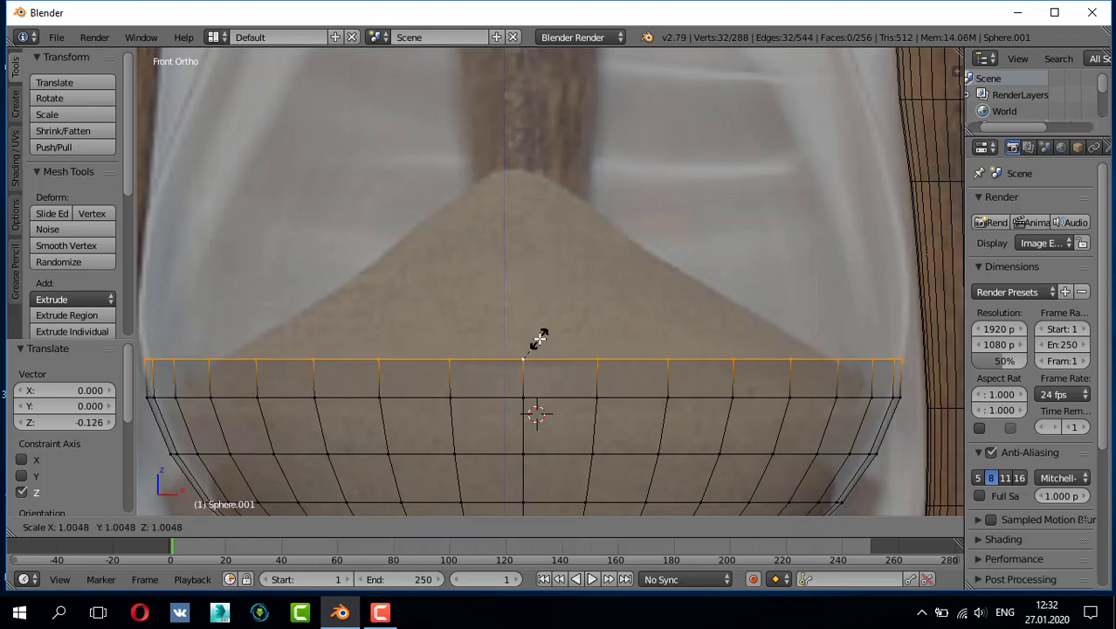
{"action": "right_click", "coordinate": [539, 340]}
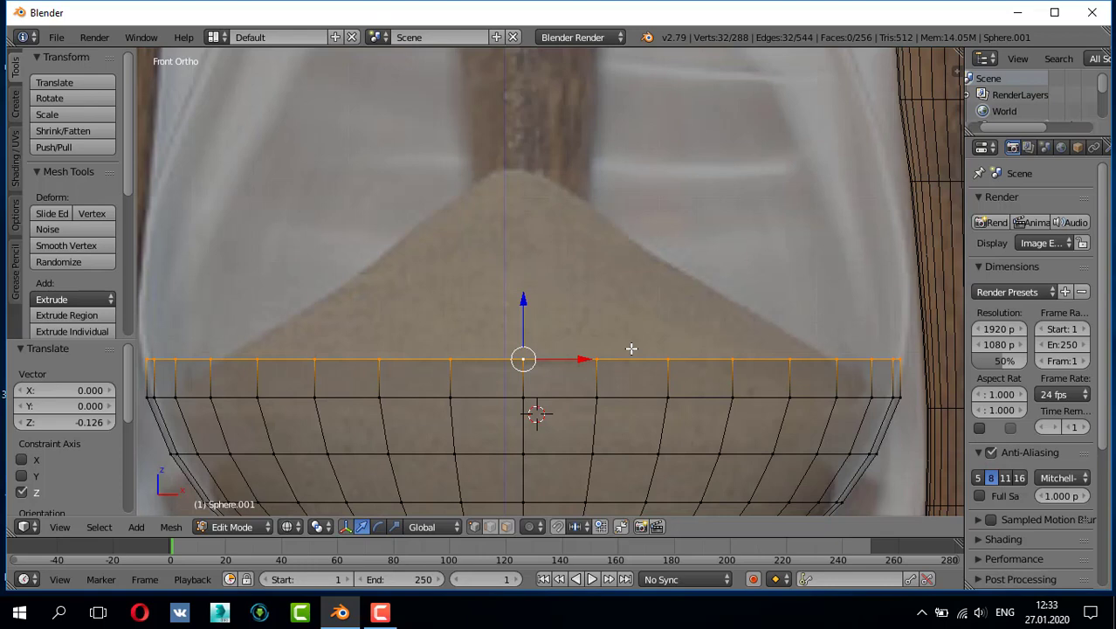
{"action": "scroll", "coordinate": [484, 336], "scroll_direction": "down", "scroll_amount": 1}
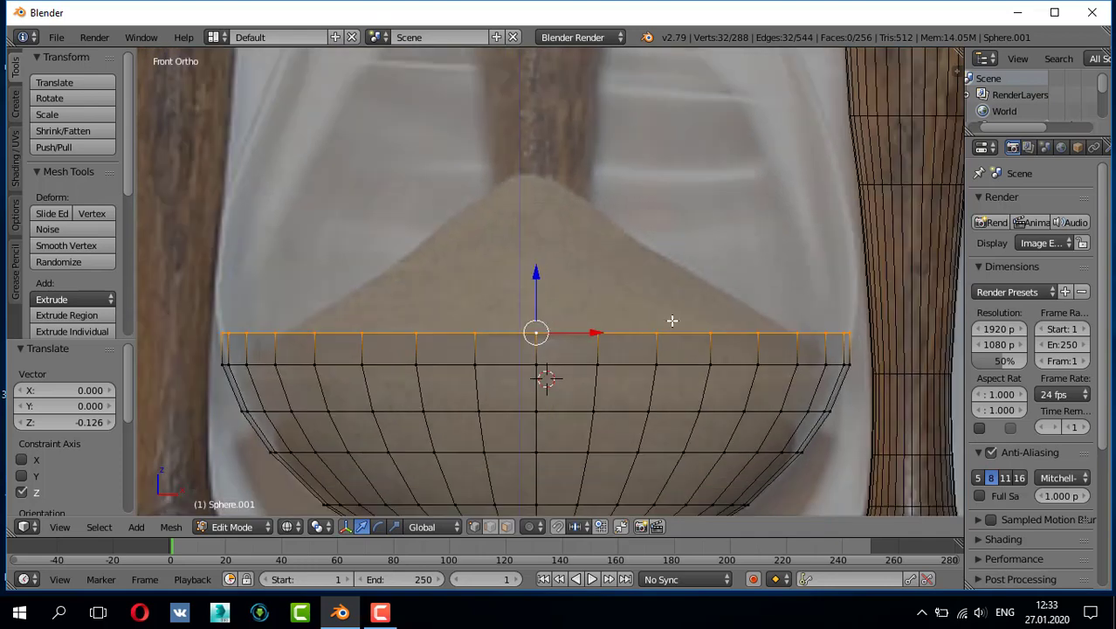
{"action": "key", "text": "s"}
{"action": "left_click", "coordinate": [505, 324]}
{"action": "key", "text": "e"}
{"action": "left_click", "coordinate": [538, 263]}
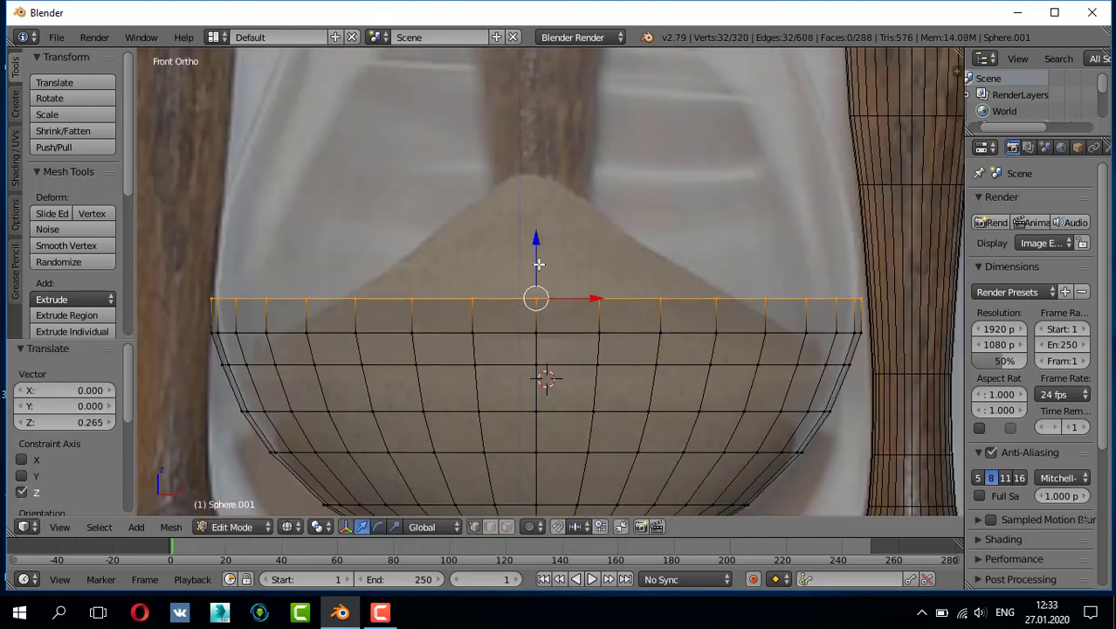
Step: Undo an accidental sideways move of the whole mesh, keeping only the top ring selected
{"action": "key", "text": "a"}
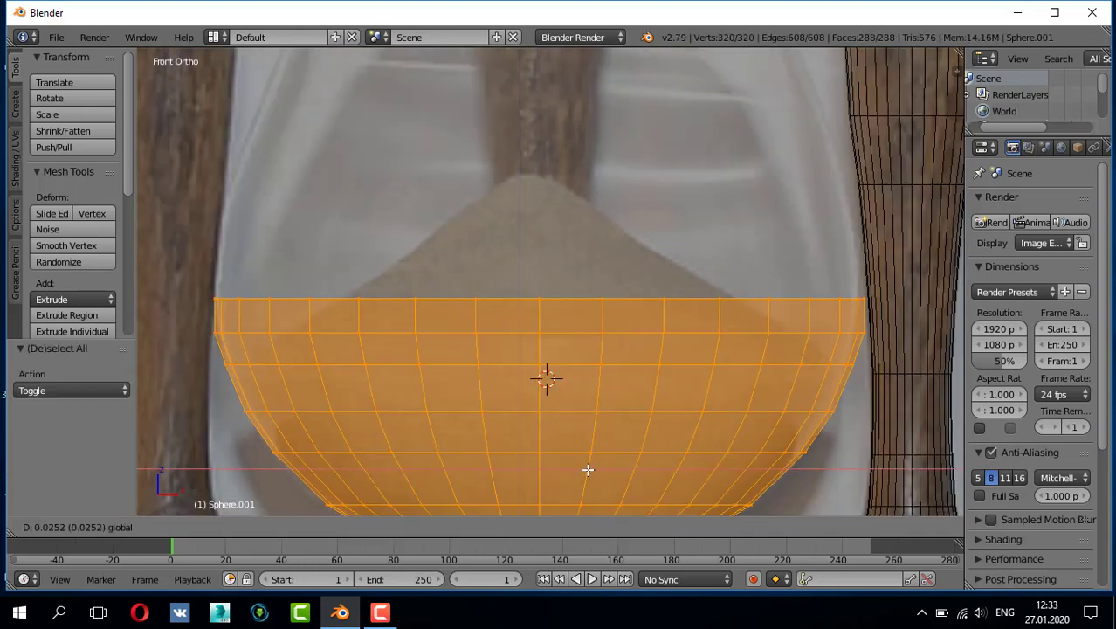
{"action": "key", "text": "g"}
{"action": "key", "text": "x"}
{"action": "left_click", "coordinate": [547, 291]}
{"action": "key", "text": "ctrl+z"}
{"action": "key", "text": "ctrl+z"}
{"action": "scroll", "coordinate": [549, 347], "scroll_direction": "up", "scroll_amount": 1}
Step: Extrude the glass's top ring upward and narrow the new ring slightly
{"action": "key", "text": "e"}
{"action": "left_click", "coordinate": [815, 229]}
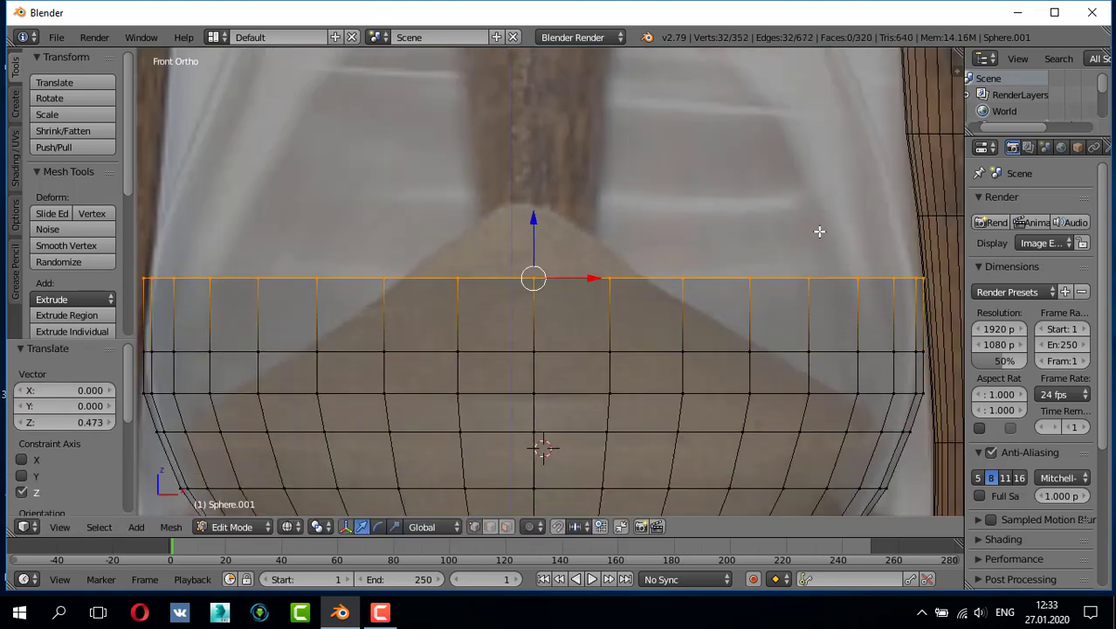
{"action": "scroll", "coordinate": [786, 241], "scroll_direction": "down", "scroll_amount": 1}
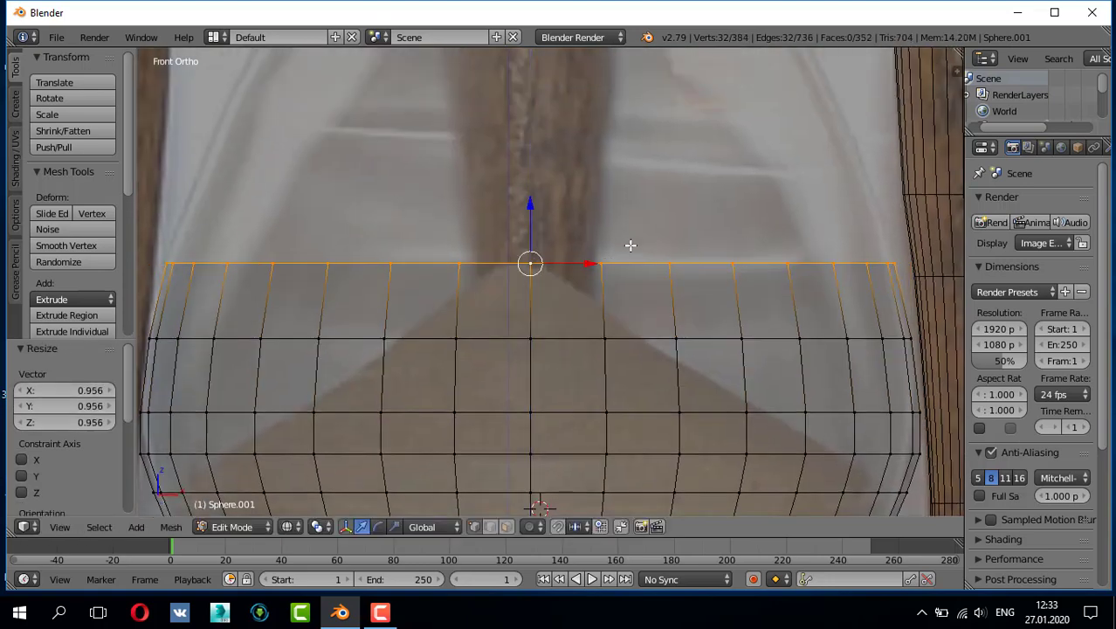
{"action": "scroll", "coordinate": [629, 245], "scroll_direction": "down", "scroll_amount": 1}
{"action": "key", "text": "e"}
{"action": "key", "text": "g"}
{"action": "key", "text": "z"}
{"action": "left_click", "coordinate": [838, 262]}
Step: Extrude another ring from the top, raising it and adjusting its width
{"action": "key", "text": "s"}
{"action": "left_click", "coordinate": [836, 274]}
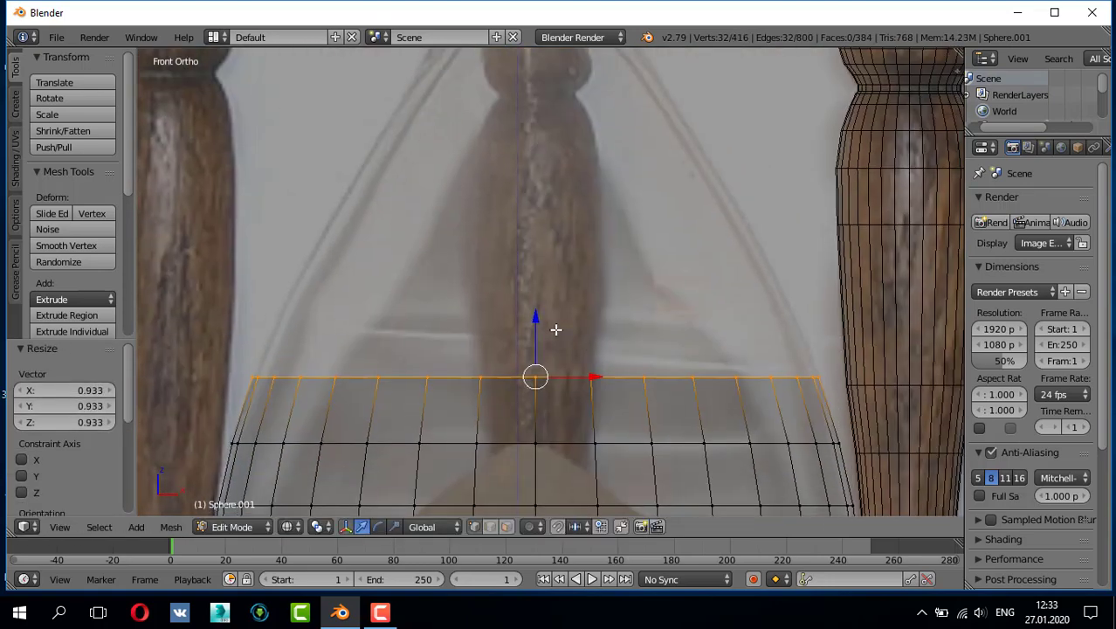
{"action": "key", "text": "e"}
{"action": "left_click", "coordinate": [829, 278]}
{"action": "key", "text": "s"}
{"action": "scroll", "coordinate": [828, 280], "scroll_direction": "down", "scroll_amount": 1}
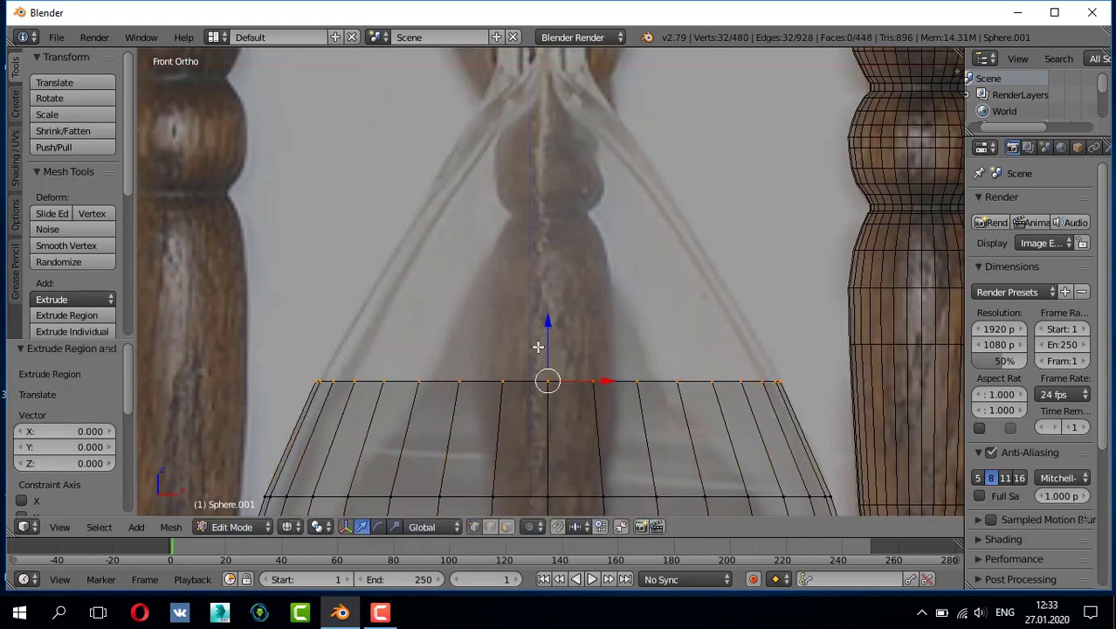
Step: Extrude and shrink successive rings, narrowing the glass toward the neck
{"action": "key", "text": "e"}
{"action": "left_click", "coordinate": [756, 269]}
{"action": "key", "text": "s"}
{"action": "scroll", "coordinate": [625, 232], "scroll_direction": "up", "scroll_amount": 1}
{"action": "key", "text": "e"}
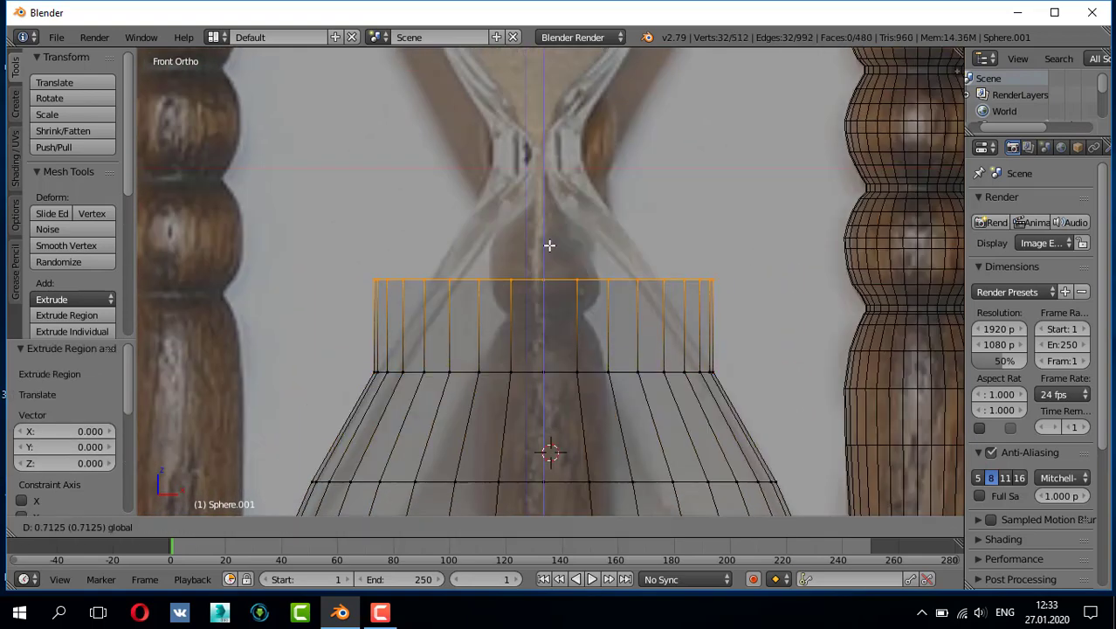
{"action": "left_click", "coordinate": [693, 287]}
{"action": "key", "text": "s"}
{"action": "left_click", "coordinate": [517, 281]}
{"action": "key", "text": "e"}
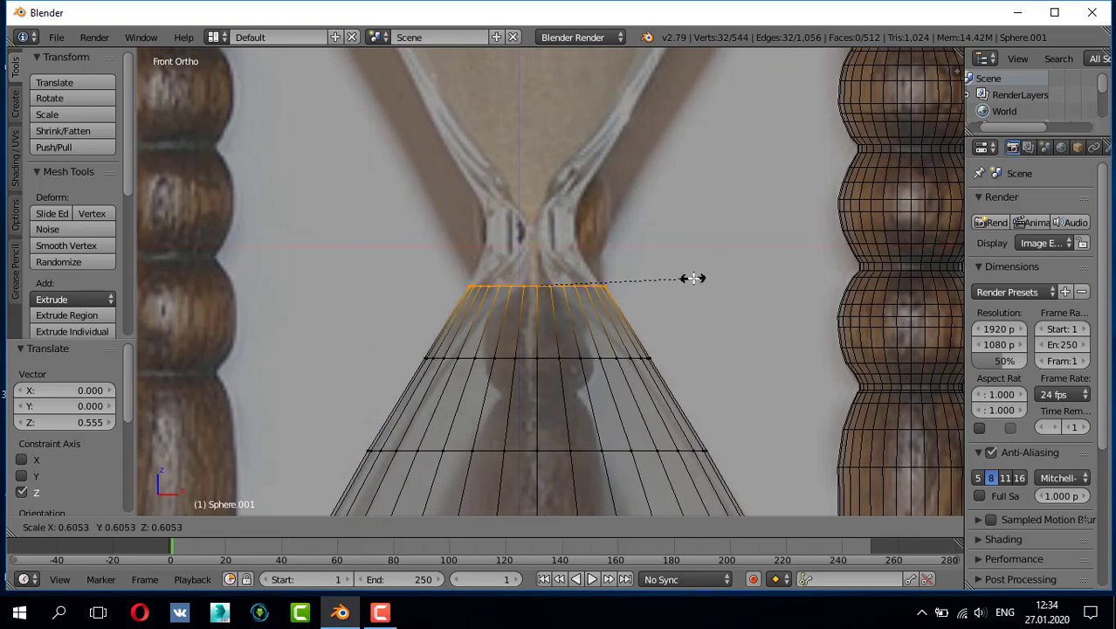
{"action": "left_click", "coordinate": [693, 278]}
{"action": "scroll", "coordinate": [693, 277], "scroll_direction": "up", "scroll_amount": 2}
Step: Shrink a ring to the neck width and extrude the neck ring upward
{"action": "key", "text": "e"}
{"action": "left_click", "coordinate": [709, 279]}
{"action": "key", "text": "s"}
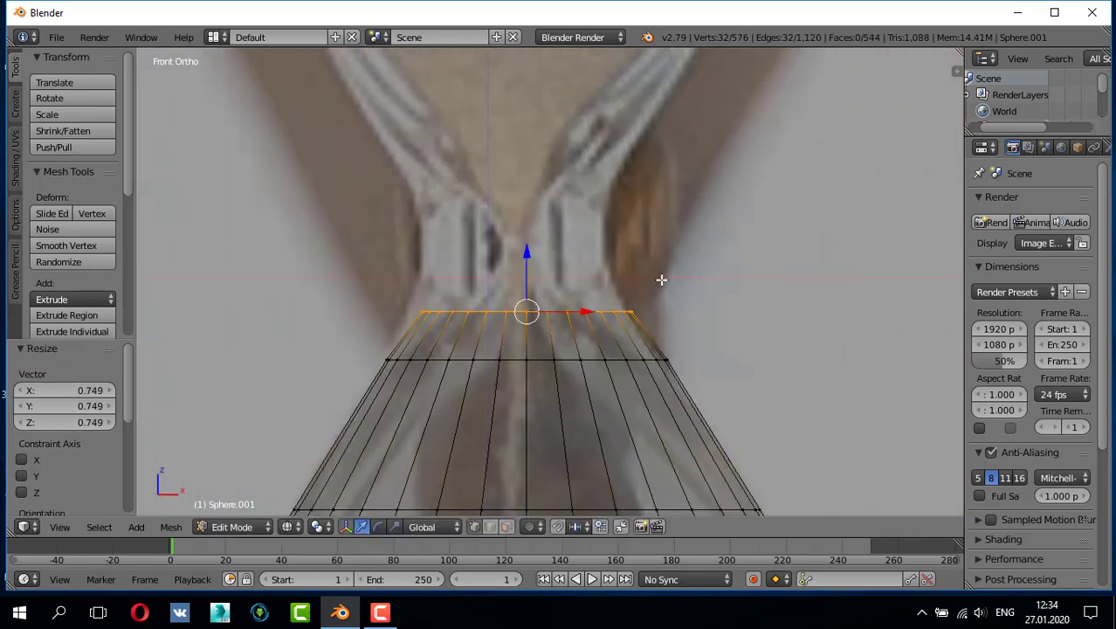
{"action": "key", "text": "e"}
{"action": "key", "text": "s"}
{"action": "left_click", "coordinate": [665, 253]}
{"action": "key", "text": "e"}
{"action": "left_click", "coordinate": [546, 150]}
{"action": "middle_click_drag", "start_coordinate": [546, 149], "coordinate": [548, 304], "text": "shift"}
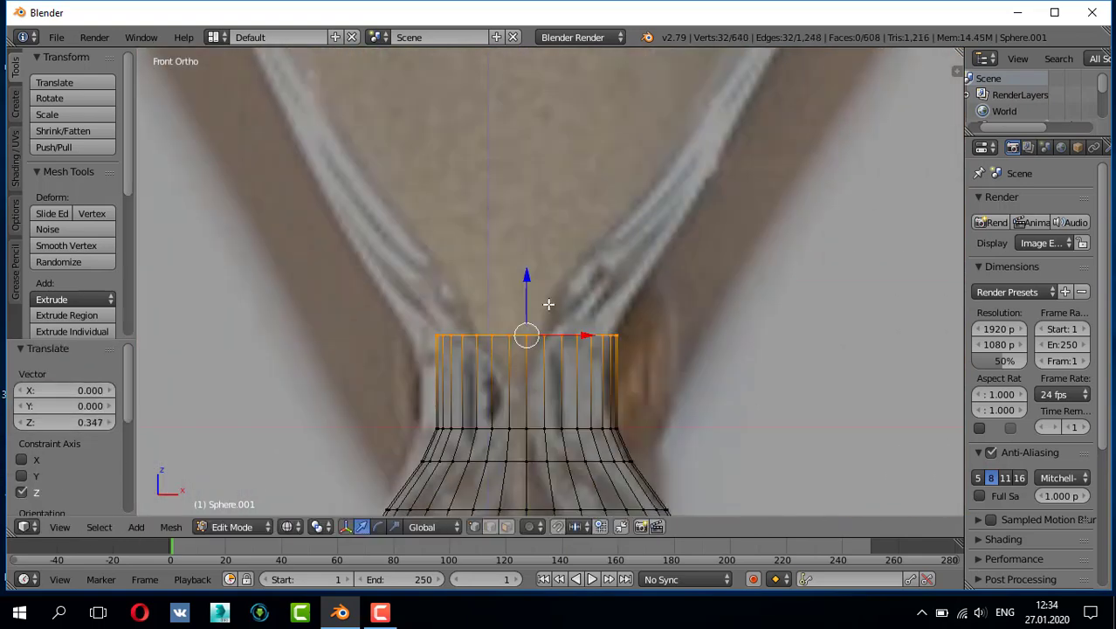
{"action": "scroll", "coordinate": [542, 297], "scroll_direction": "down", "scroll_amount": 1}
Step: Extrude a ring above the neck and widen it to start the upper bulb
{"action": "key", "text": "e"}
{"action": "left_click", "coordinate": [531, 386]}
{"action": "key", "text": "s"}
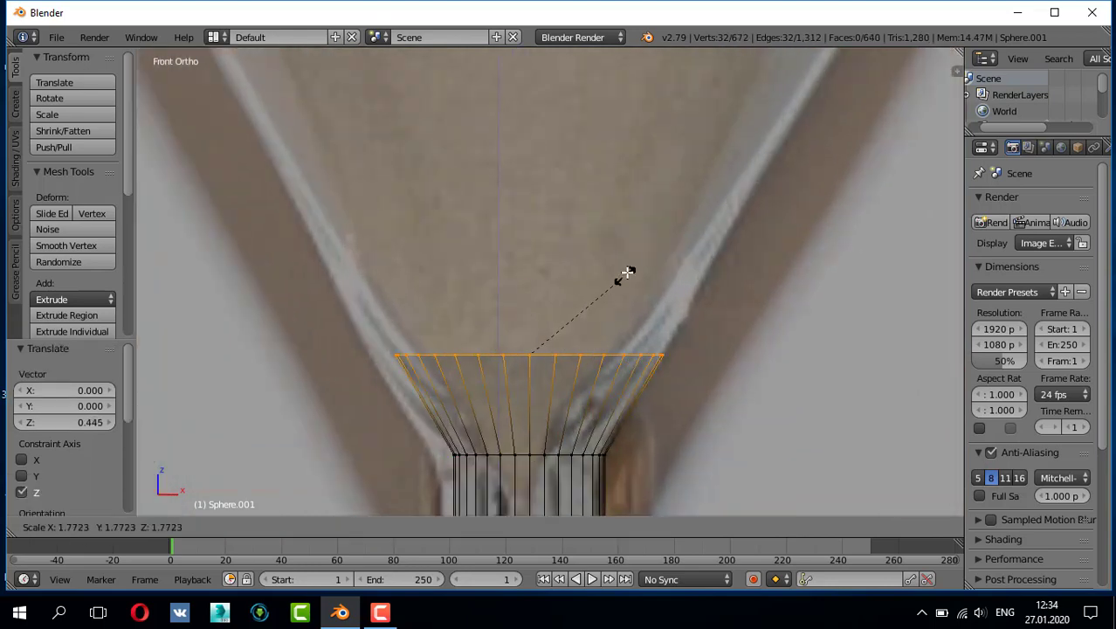
{"action": "left_click", "coordinate": [626, 274]}
{"action": "mouse_move", "coordinate": [625, 274]}
{"action": "middle_mouse_down", "text": "shift"}
{"action": "mouse_move", "coordinate": [514, 404]}
{"action": "mouse_move", "coordinate": [514, 426]}
{"action": "middle_mouse_up", "text": "shift"}
{"action": "key", "text": "e"}
{"action": "left_click", "coordinate": [542, 297]}
{"action": "key", "text": "s"}
{"action": "scroll", "coordinate": [548, 261], "scroll_direction": "down", "scroll_amount": 3}
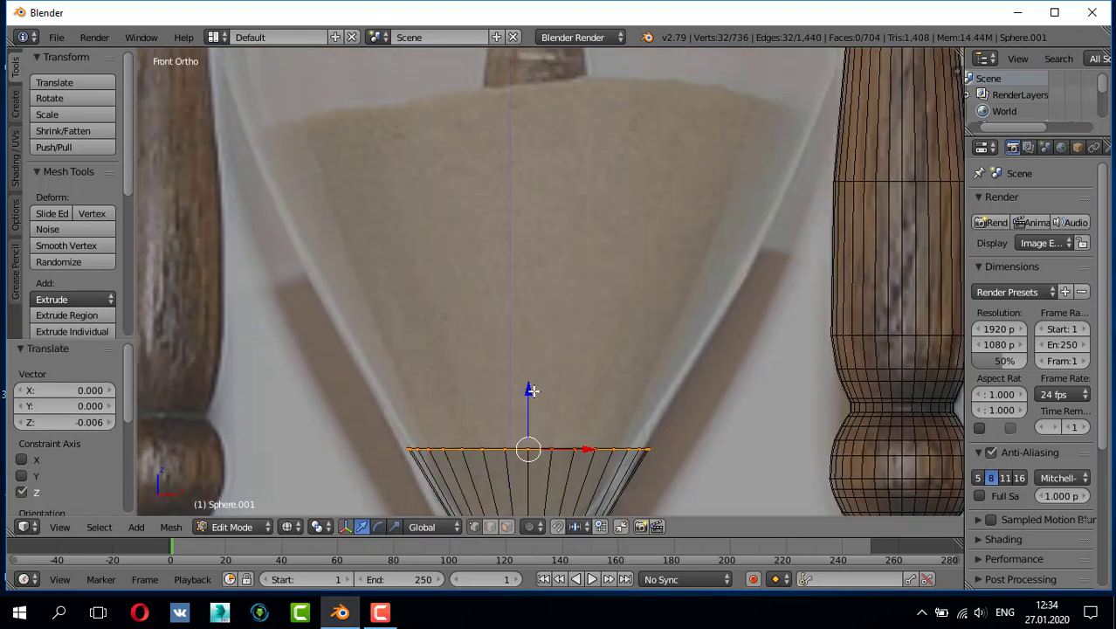
Step: Extrude further rings upward, widening them to the upper bulb outline
{"action": "key", "text": "e"}
{"action": "key", "text": "z"}
{"action": "left_click", "coordinate": [550, 280]}
{"action": "key", "text": "s"}
{"action": "key", "text": "e"}
{"action": "key", "text": "z"}
{"action": "left_click", "coordinate": [534, 269]}
{"action": "key", "text": "s"}
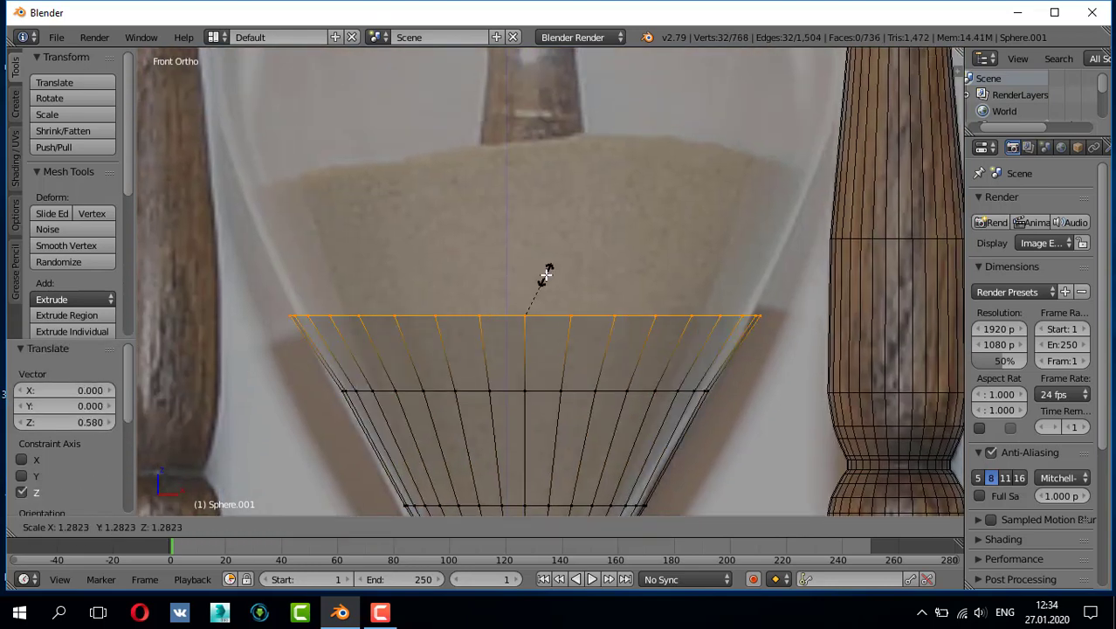
{"action": "key", "text": "e"}
{"action": "key", "text": "z"}
{"action": "left_click", "coordinate": [543, 274]}
Step: Keep extruding rings vertically to build up the upper bulb's height
{"action": "key", "text": "s"}
{"action": "key", "text": "e"}
{"action": "key", "text": "z"}
{"action": "left_click", "coordinate": [536, 249]}
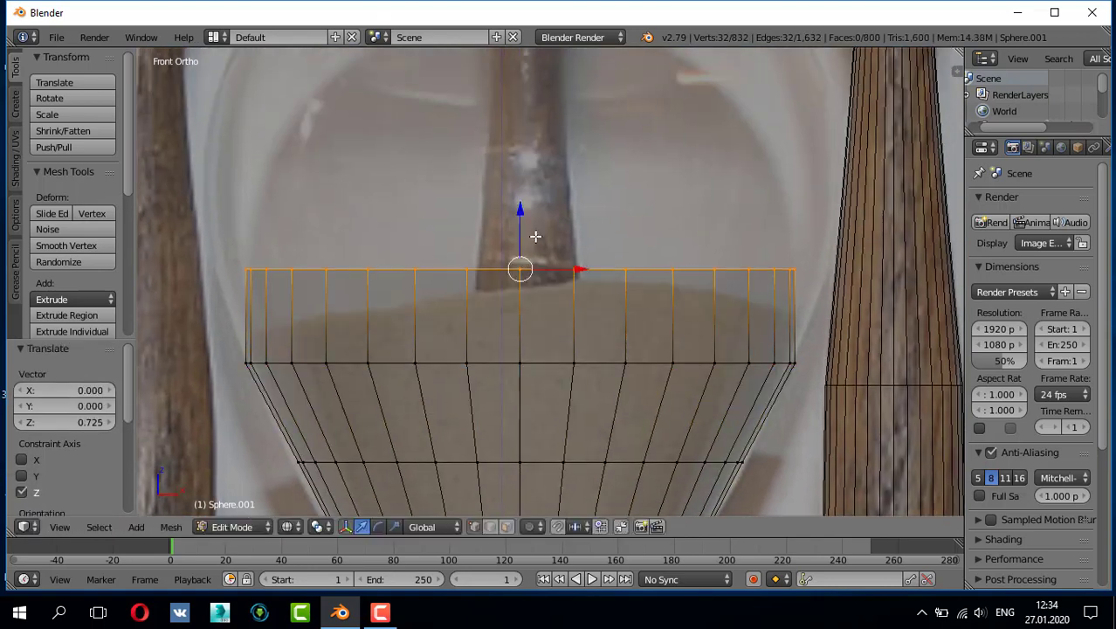
{"action": "key", "text": "s"}
{"action": "scroll", "coordinate": [541, 237], "scroll_direction": "up", "scroll_amount": 1}
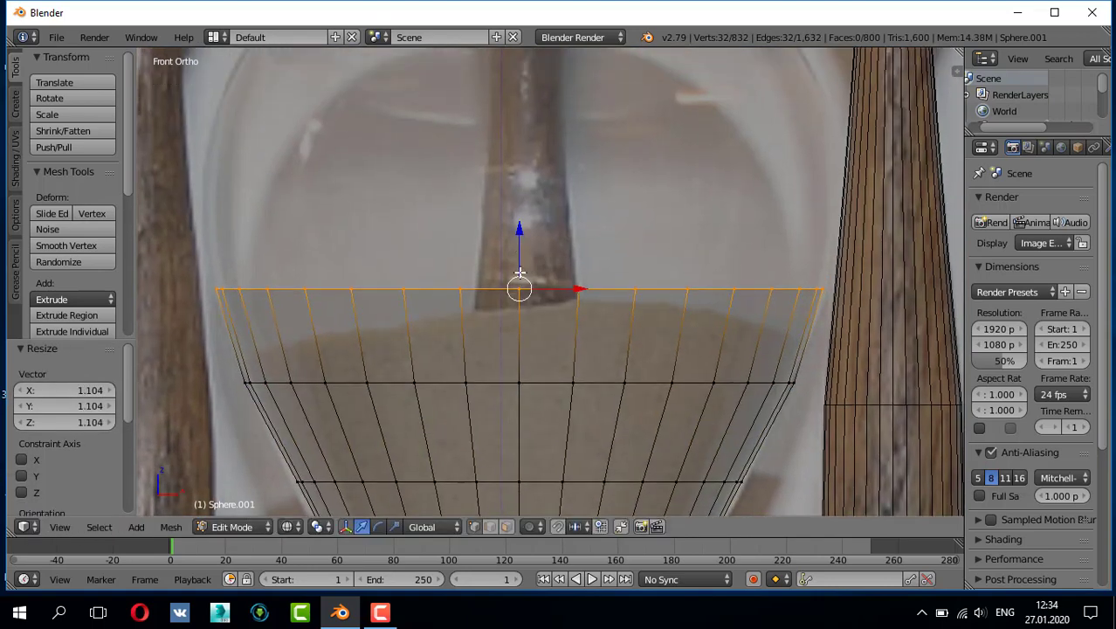
{"action": "key", "text": "e"}
{"action": "key", "text": "z"}
{"action": "left_click", "coordinate": [531, 207]}
{"action": "key", "text": "s"}
{"action": "left_click", "coordinate": [536, 212]}
{"action": "scroll", "coordinate": [508, 294], "scroll_direction": "up", "scroll_amount": 1}
Step: Extrude more rings upward and begin narrowing them toward the top
{"action": "key", "text": "e"}
{"action": "key", "text": "z"}
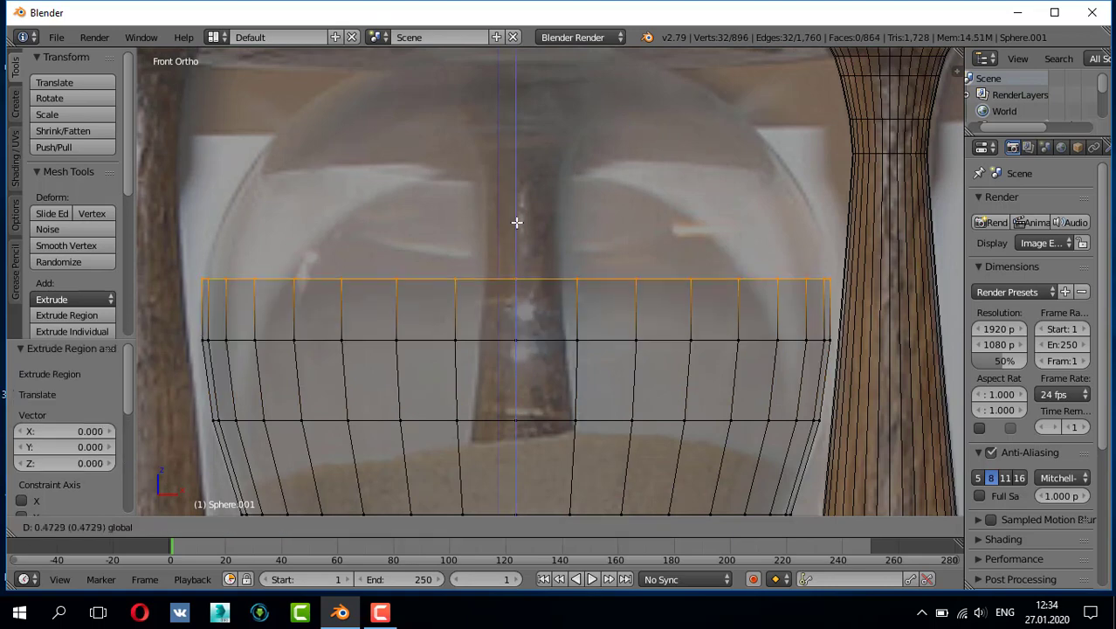
{"action": "left_click", "coordinate": [521, 214]}
{"action": "key", "text": "e"}
{"action": "key", "text": "z"}
{"action": "left_click", "coordinate": [611, 180]}
{"action": "key", "text": "s"}
{"action": "left_click", "coordinate": [746, 167]}
{"action": "scroll", "coordinate": [746, 166], "scroll_direction": "up", "scroll_amount": 3, "text": "shift"}
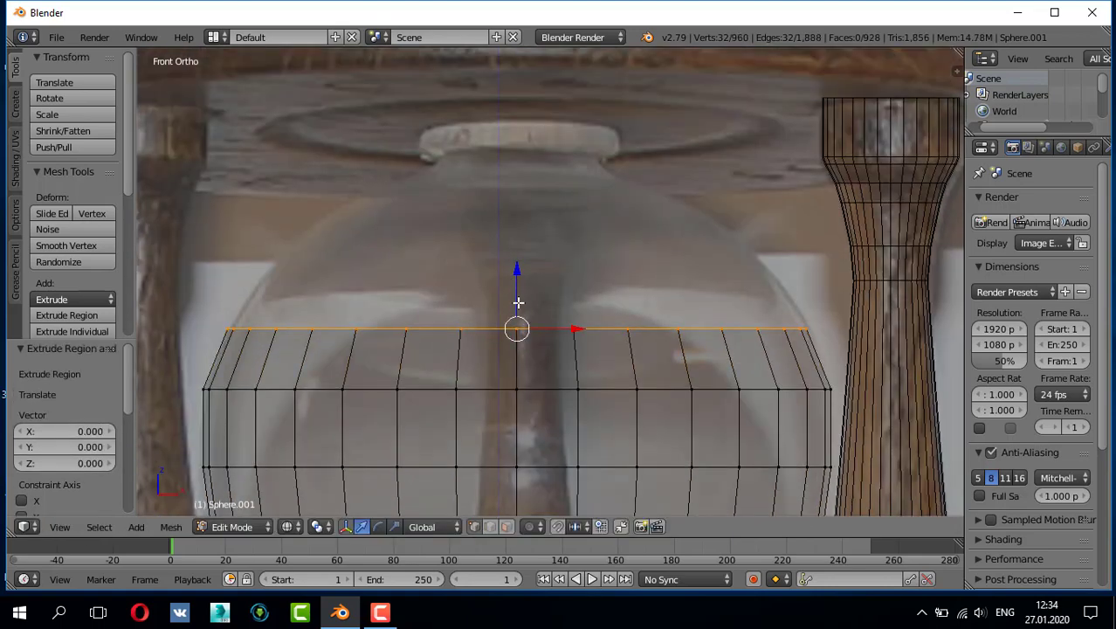
Step: Narrow the next rings toward the top, shrinking one to about half width
{"action": "key", "text": "e"}
{"action": "key", "text": "z"}
{"action": "left_click", "coordinate": [786, 255]}
{"action": "key", "text": "s"}
{"action": "scroll", "coordinate": [754, 278], "scroll_direction": "up", "scroll_amount": 2}
{"action": "key", "text": "e"}
{"action": "key", "text": "z"}
{"action": "left_click", "coordinate": [566, 315]}
{"action": "key", "text": "s"}
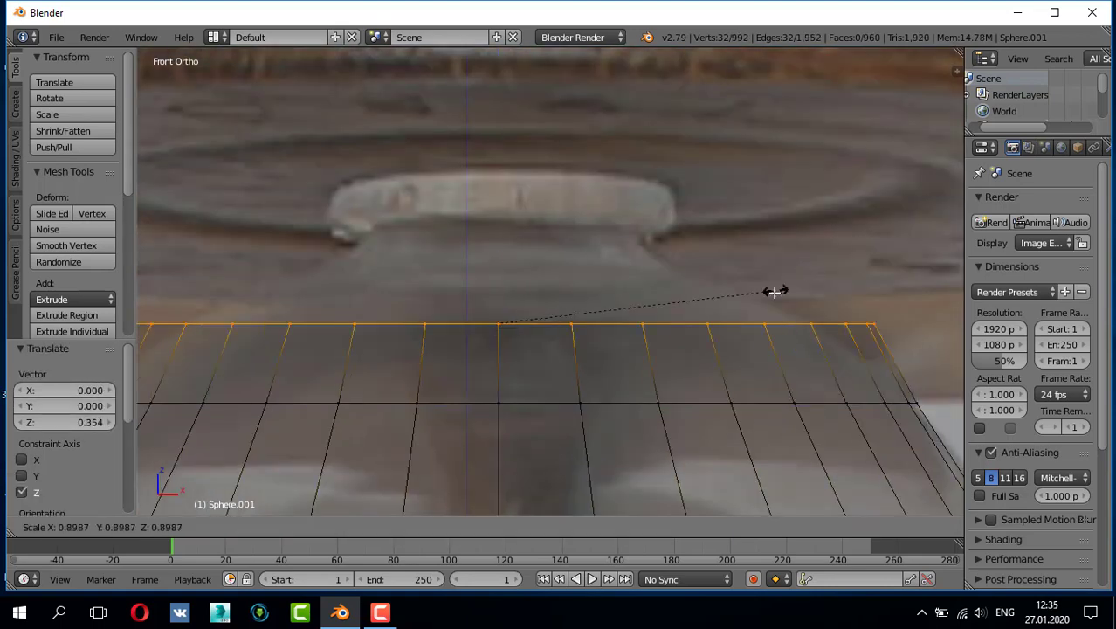
{"action": "left_click", "coordinate": [734, 314]}
{"action": "scroll", "coordinate": [733, 314], "scroll_direction": "down", "scroll_amount": 2}
Step: Shrink a ring to the lip size and extrude the lip ring upward
{"action": "key", "text": "e"}
{"action": "key", "text": "z"}
{"action": "left_click", "coordinate": [860, 327]}
{"action": "key", "text": "s"}
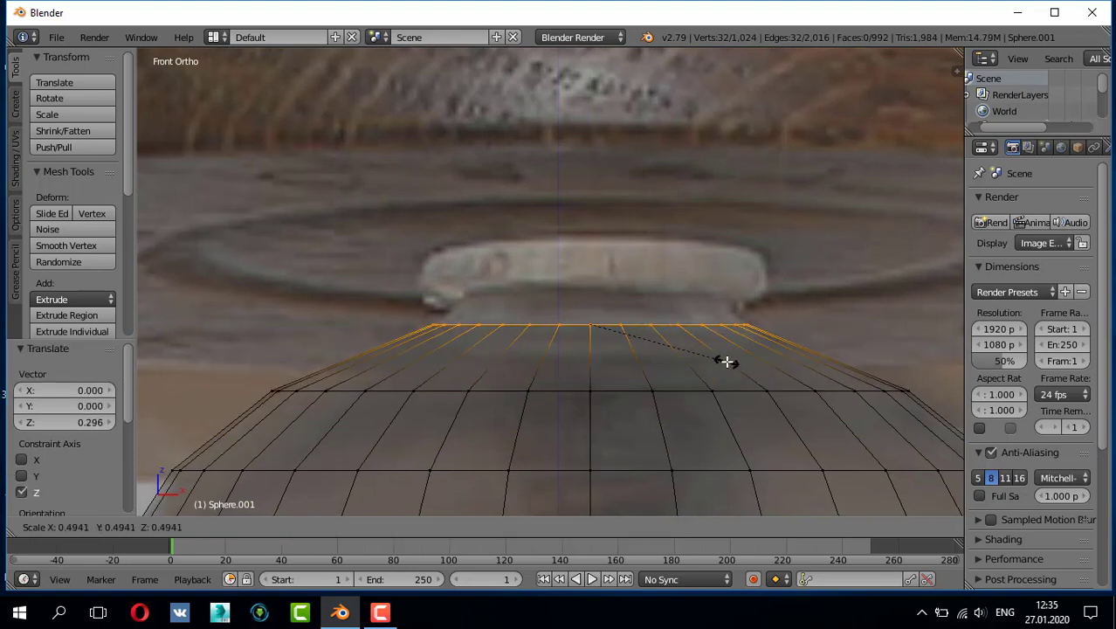
{"action": "left_click", "coordinate": [618, 318]}
{"action": "key", "text": "e"}
{"action": "key", "text": "z"}
{"action": "left_click", "coordinate": [618, 276]}
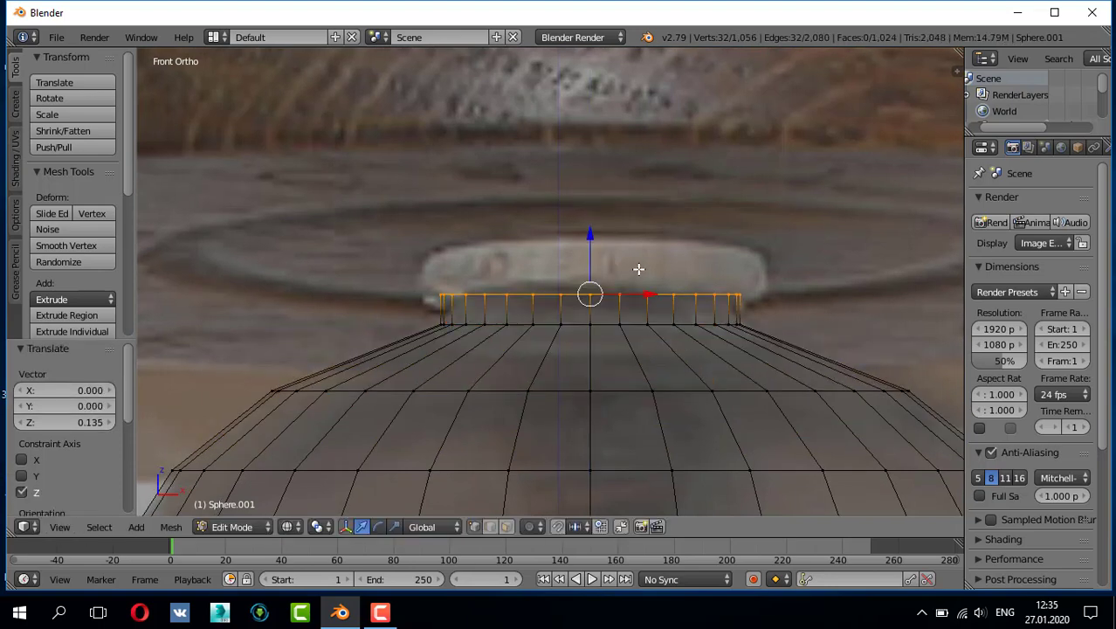
Step: Widen the lip ring slightly and extrude the final ring closing the glass top
{"action": "key", "text": "e"}
{"action": "left_click", "coordinate": [618, 275]}
{"action": "key", "text": "s"}
{"action": "left_click", "coordinate": [611, 271]}
{"action": "key", "text": "e"}
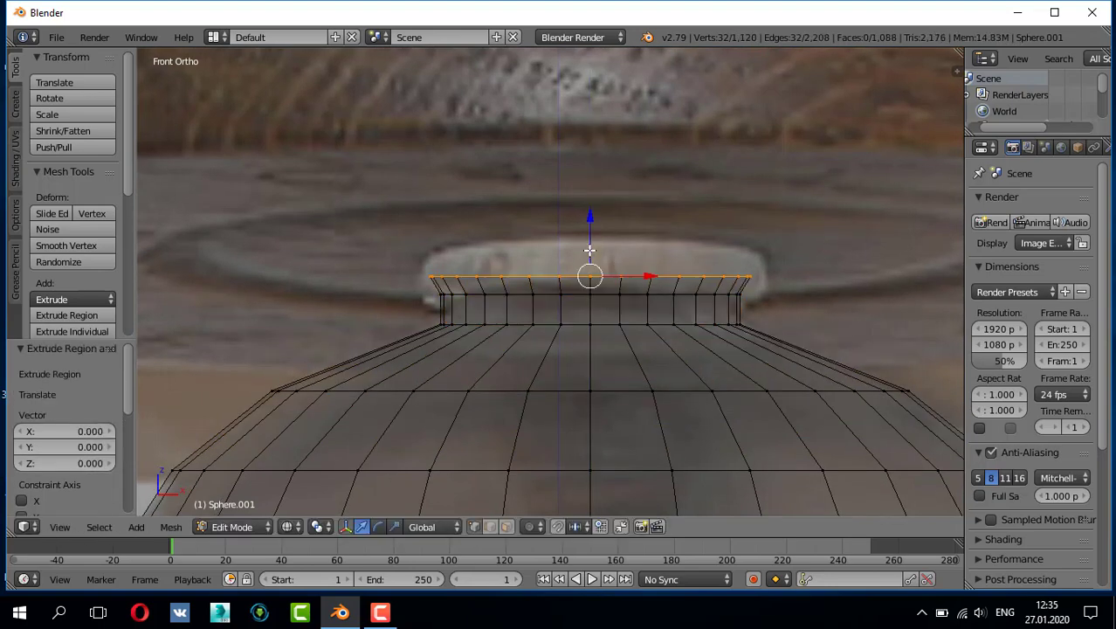
{"action": "left_click", "coordinate": [594, 213]}
{"action": "scroll", "coordinate": [602, 262], "scroll_direction": "down", "scroll_amount": 8}
Step: Smooth-shade the glass and give it a Subdivision Surface modifier
{"action": "key", "text": "a"}
{"action": "key", "text": "z"}
{"action": "scroll", "coordinate": [594, 314], "scroll_direction": "down", "scroll_amount": 1}
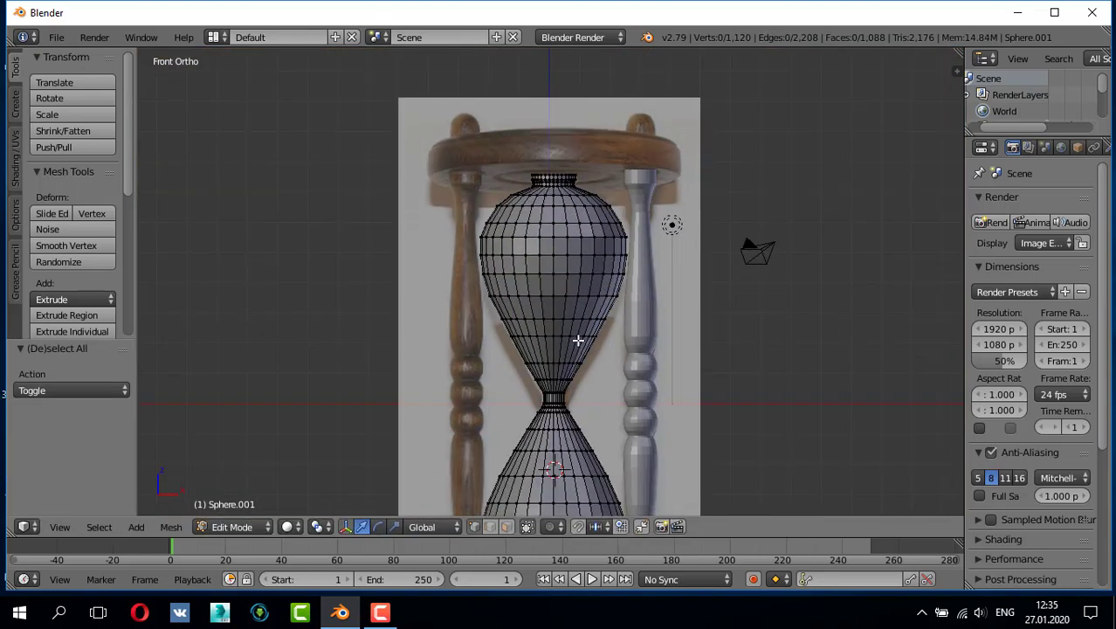
{"action": "key", "text": "Tab"}
{"action": "left_click", "coordinate": [53, 296]}
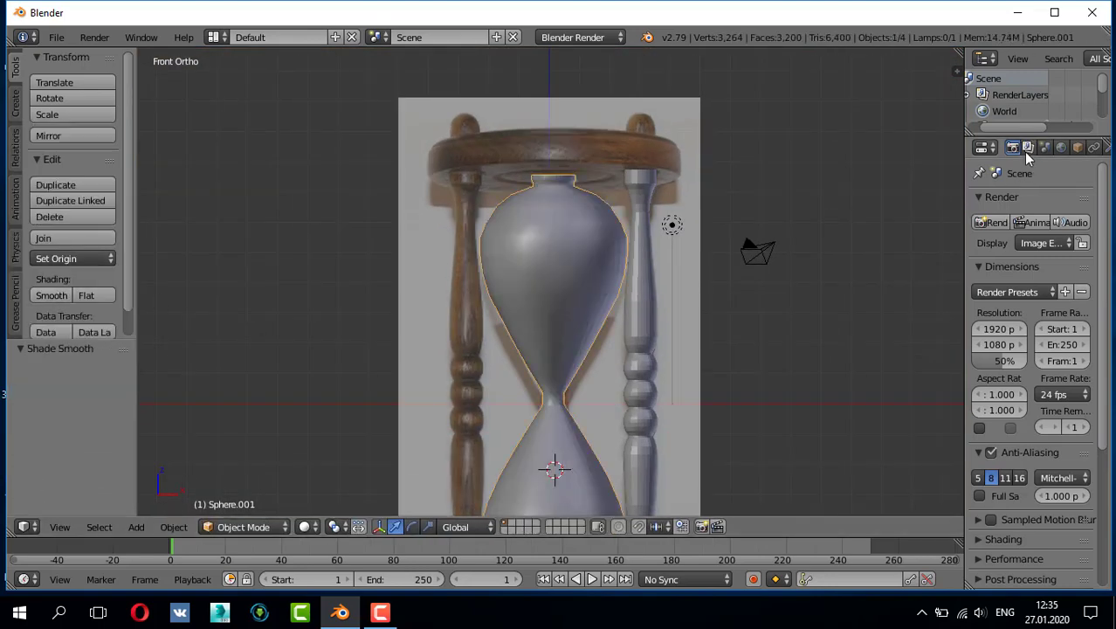
{"action": "left_click_drag", "start_coordinate": [966, 173], "coordinate": [902, 173]}
{"action": "left_click", "coordinate": [1046, 146]}
{"action": "left_click", "coordinate": [960, 202]}
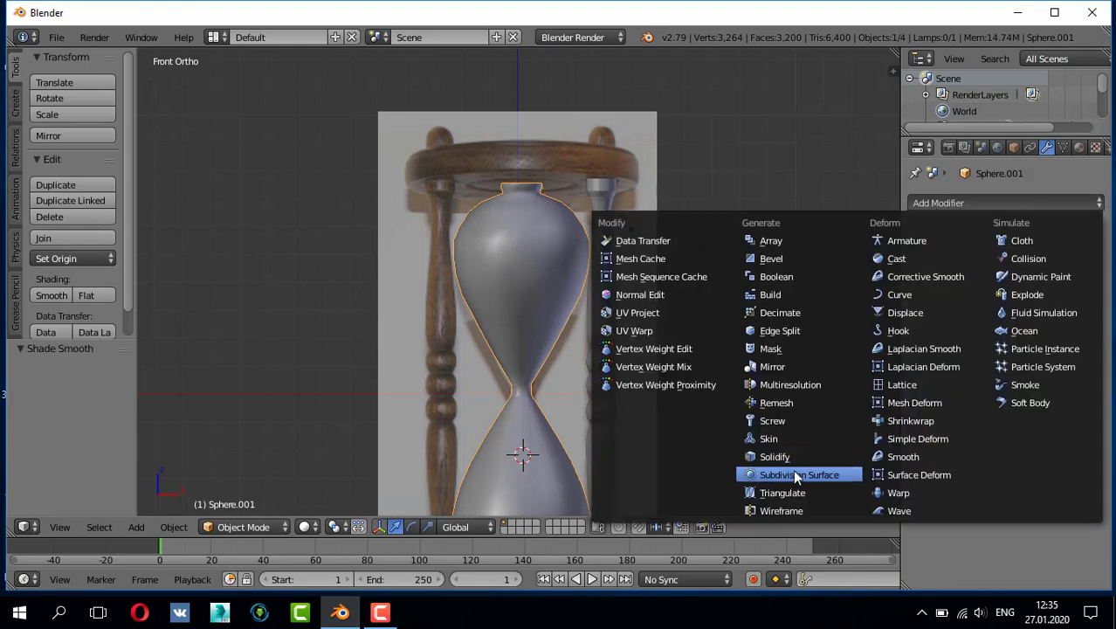
{"action": "left_click", "coordinate": [793, 469]}
Step: Add a Subdivision Surface modifier to the right pillar with viewport subdivisions of 2
{"action": "right_click", "coordinate": [600, 279]}
{"action": "left_click", "coordinate": [960, 203]}
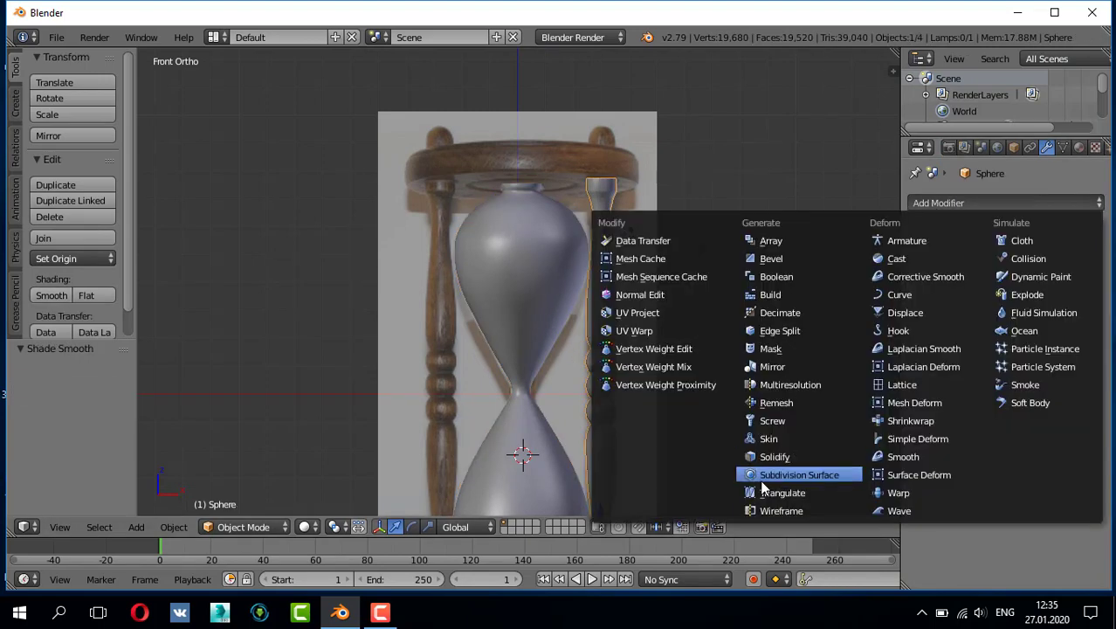
{"action": "left_click", "coordinate": [792, 468]}
{"action": "left_click", "coordinate": [997, 310]}
{"action": "scroll", "coordinate": [544, 358], "scroll_direction": "down", "scroll_amount": 2}
{"action": "scroll", "coordinate": [511, 388], "scroll_direction": "up", "scroll_amount": 1}
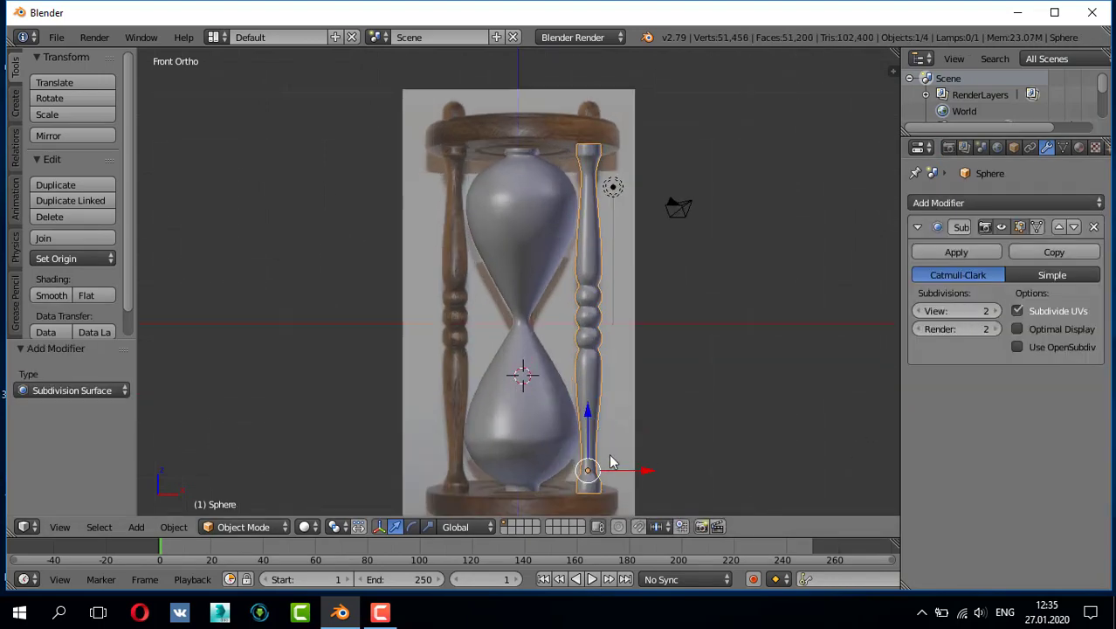
Step: Duplicate the right pillar and slide the copy along X onto the left pillar
{"action": "key", "text": "shift+d"}
{"action": "key", "text": "x"}
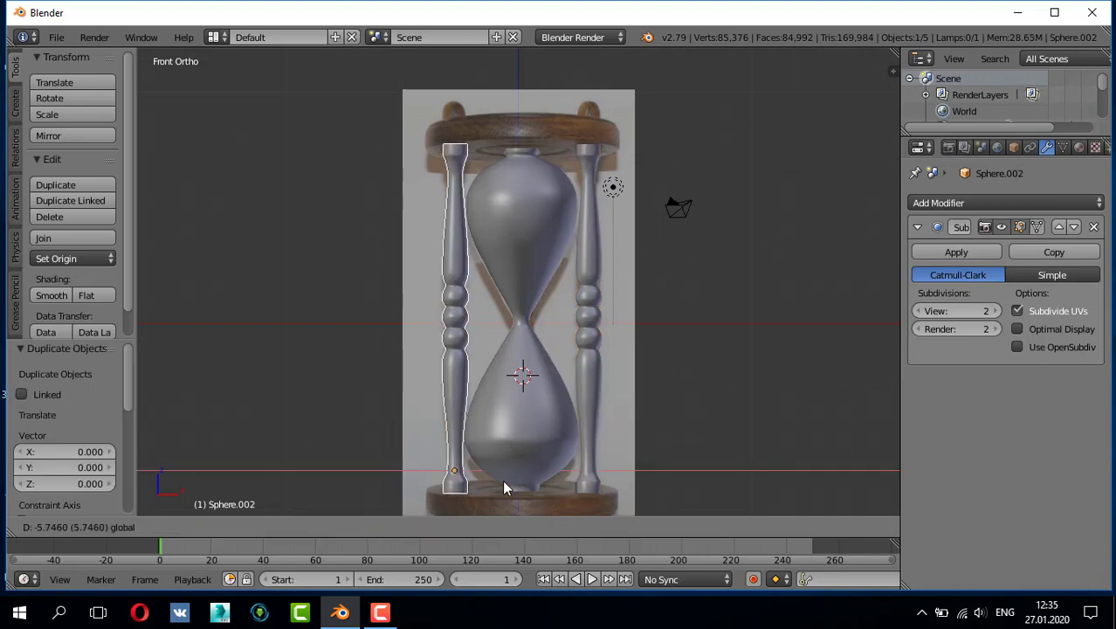
{"action": "left_click", "coordinate": [478, 483]}
{"action": "scroll", "coordinate": [477, 482], "scroll_direction": "up", "scroll_amount": 2}
{"action": "key", "text": "g"}
{"action": "key", "text": "x"}
{"action": "left_click", "coordinate": [466, 423]}
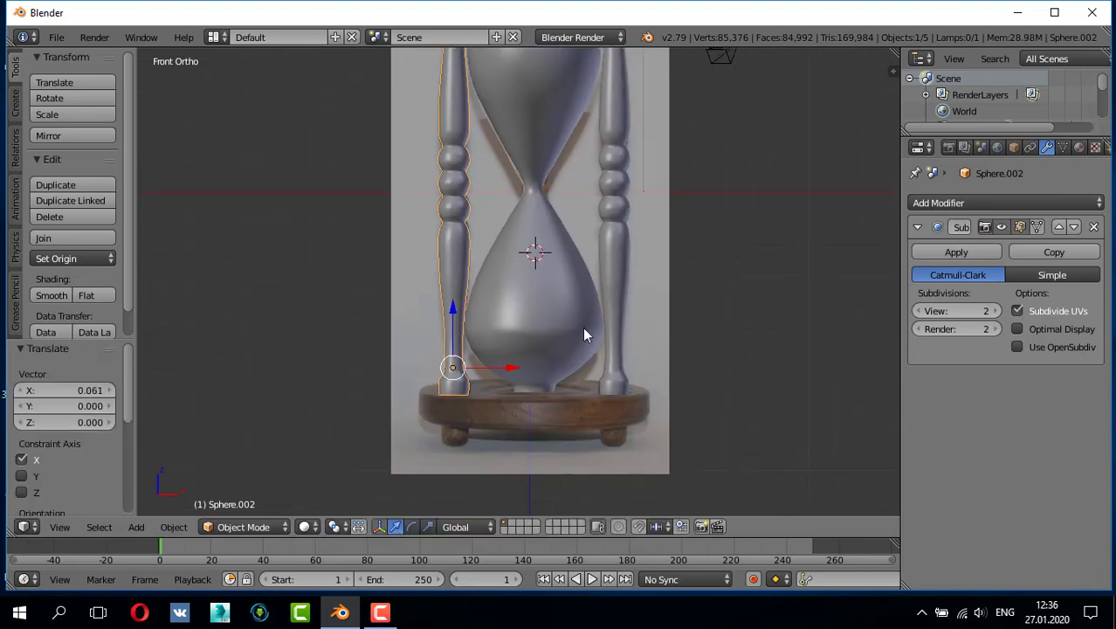
{"action": "scroll", "coordinate": [548, 341], "scroll_direction": "up", "scroll_amount": 1}
{"action": "scroll", "coordinate": [621, 366], "scroll_direction": "up", "scroll_amount": 3}
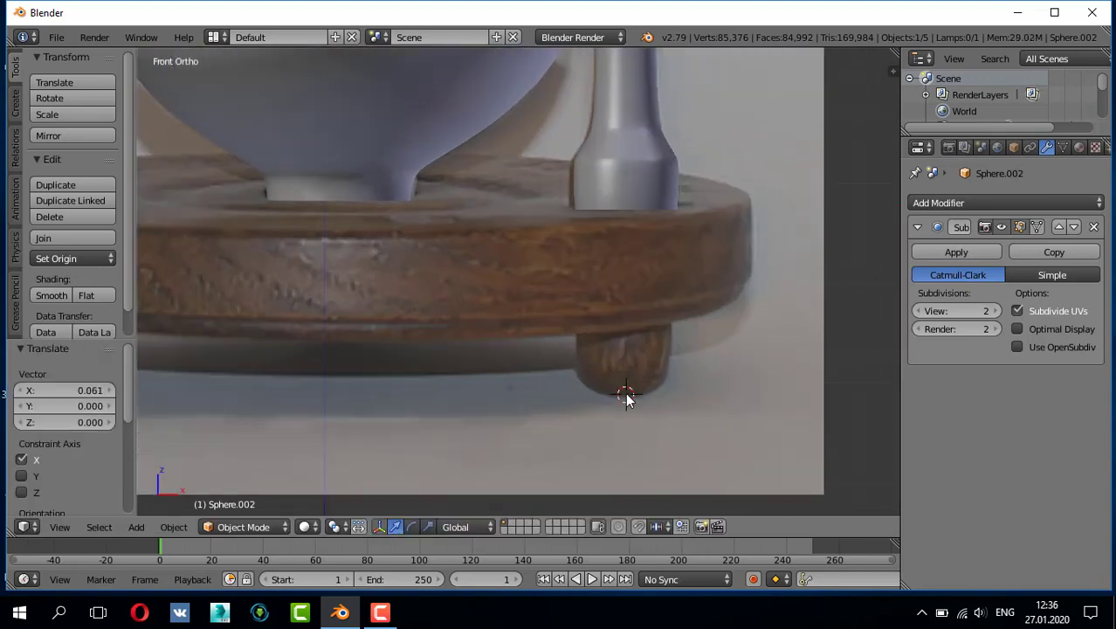
{"action": "key", "text": "shift+a"}
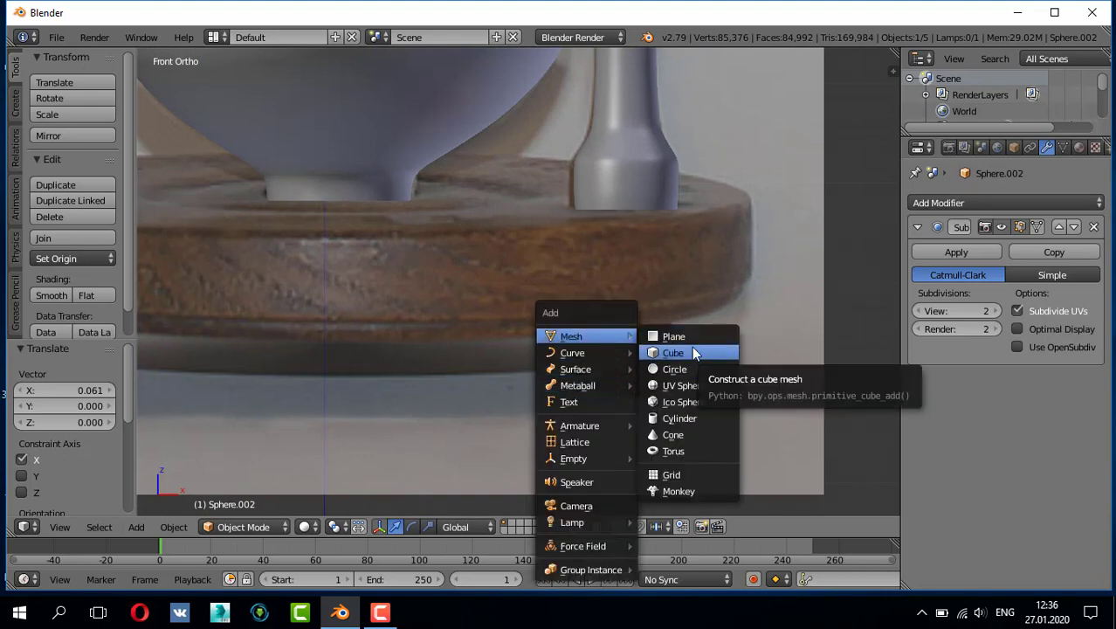
Step: Add a circle and fit it over the top of the foot in the reference
{"action": "left_click", "coordinate": [668, 368]}
{"action": "scroll", "coordinate": [776, 446], "scroll_direction": "up", "scroll_amount": 2}
{"action": "key", "text": "g"}
{"action": "key", "text": "z"}
{"action": "left_click", "coordinate": [710, 452]}
{"action": "scroll", "coordinate": [716, 436], "scroll_direction": "up", "scroll_amount": 2}
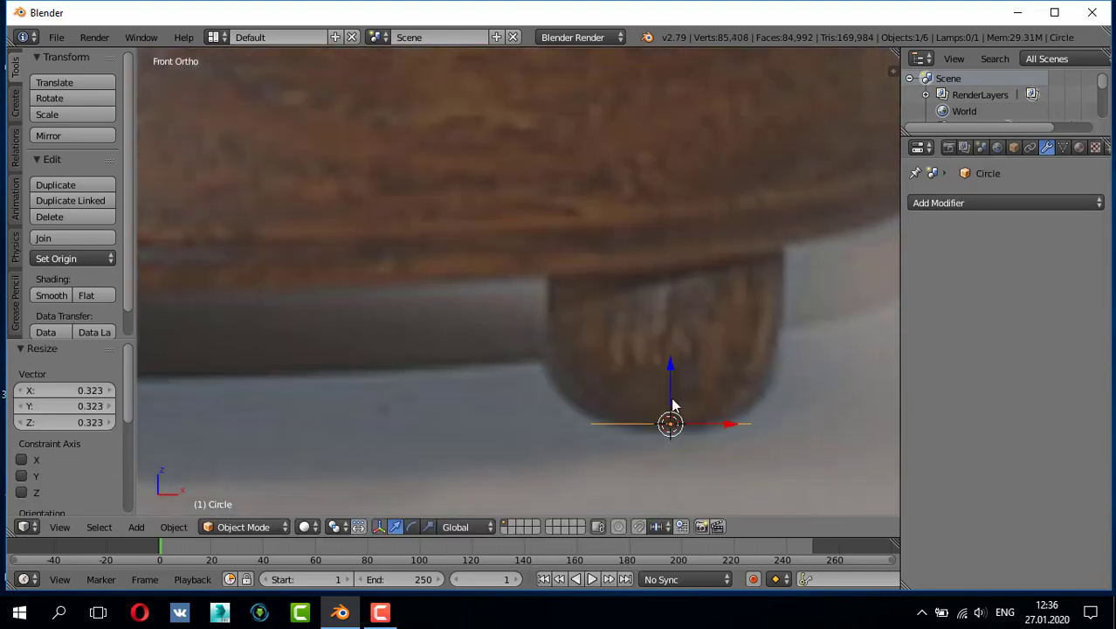
{"action": "left_click_drag", "start_coordinate": [729, 418], "coordinate": [723, 416]}
{"action": "key", "text": "g"}
{"action": "key", "text": "z"}
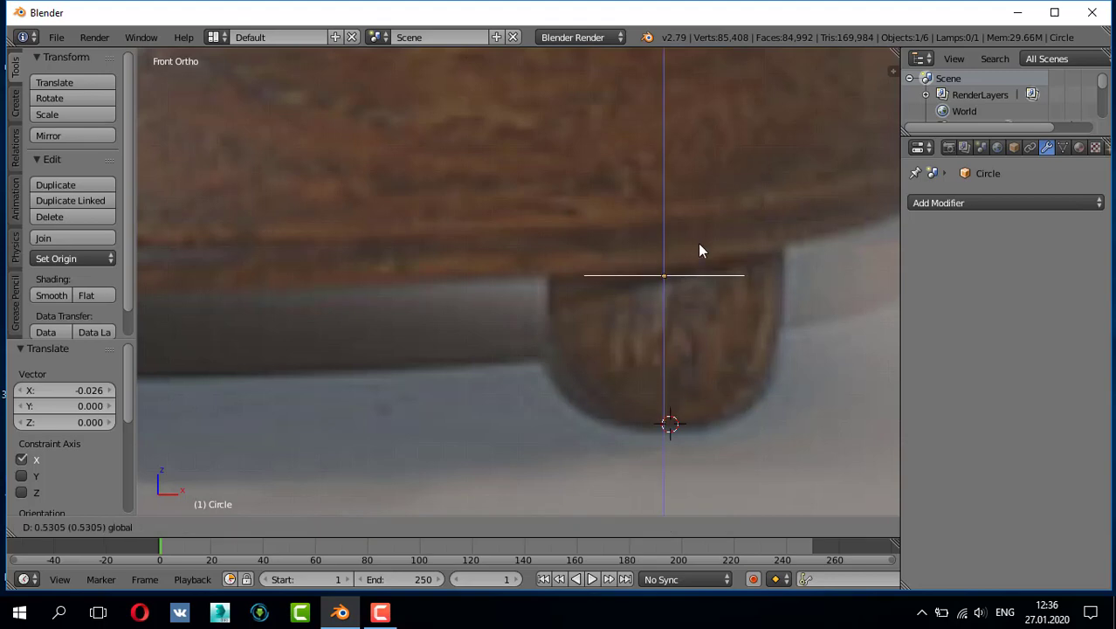
{"action": "left_click", "coordinate": [838, 267]}
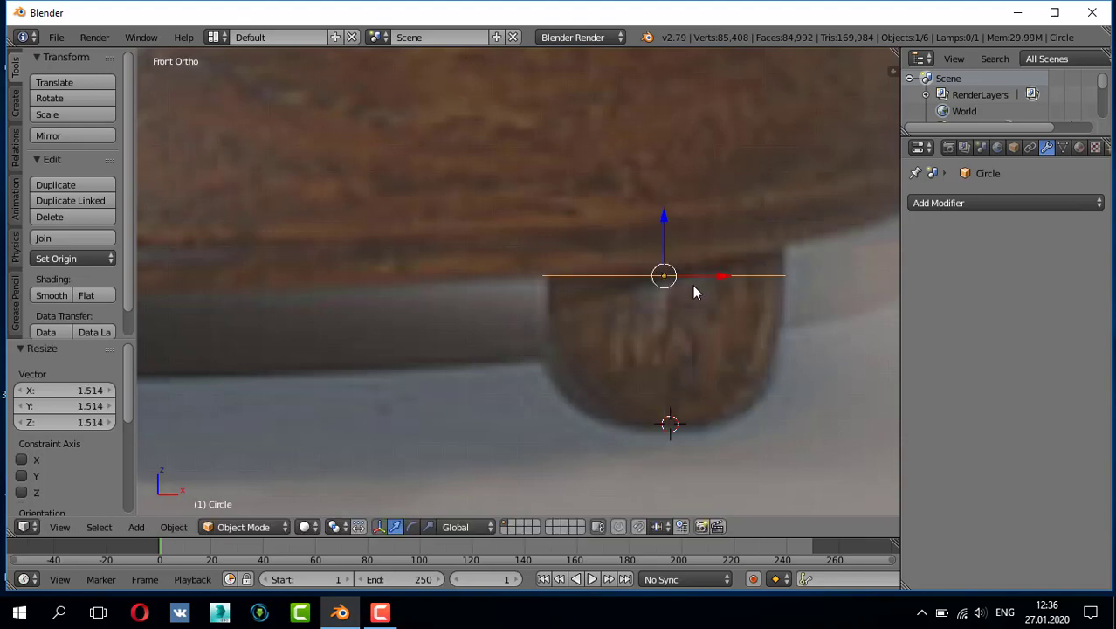
Step: Extrude the circle downward into the first rings of the foot
{"action": "key", "text": "Tab"}
{"action": "key", "text": "e"}
{"action": "left_click", "coordinate": [704, 391]}
{"action": "scroll", "coordinate": [704, 391], "scroll_direction": "up", "scroll_amount": 1}
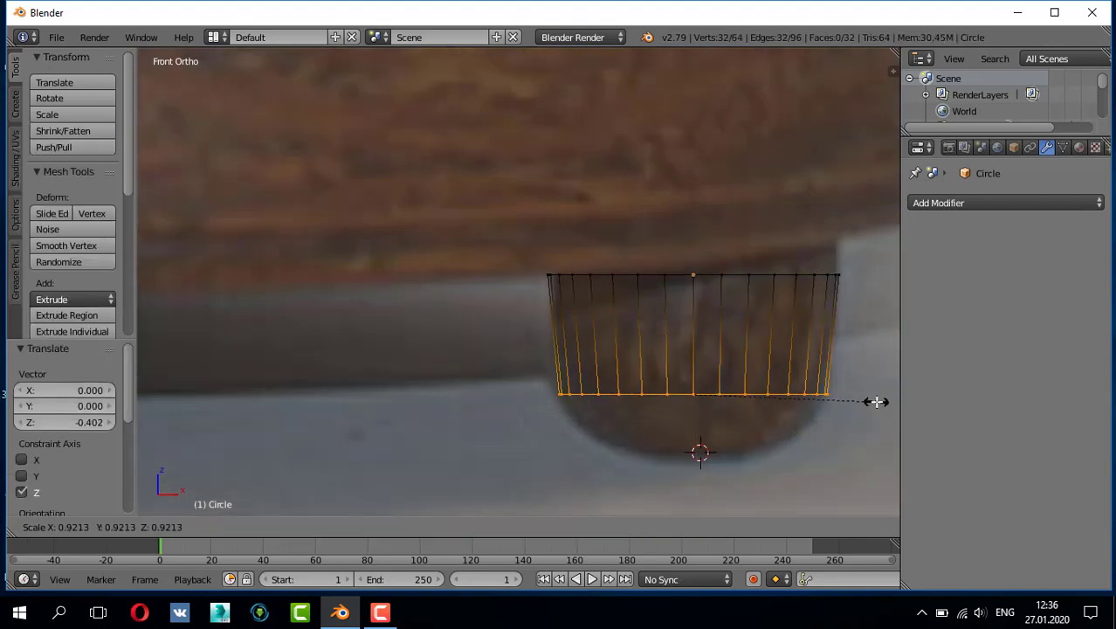
{"action": "key", "text": "g"}
{"action": "left_click", "coordinate": [809, 356]}
{"action": "key", "text": "e"}
{"action": "left_click", "coordinate": [698, 367]}
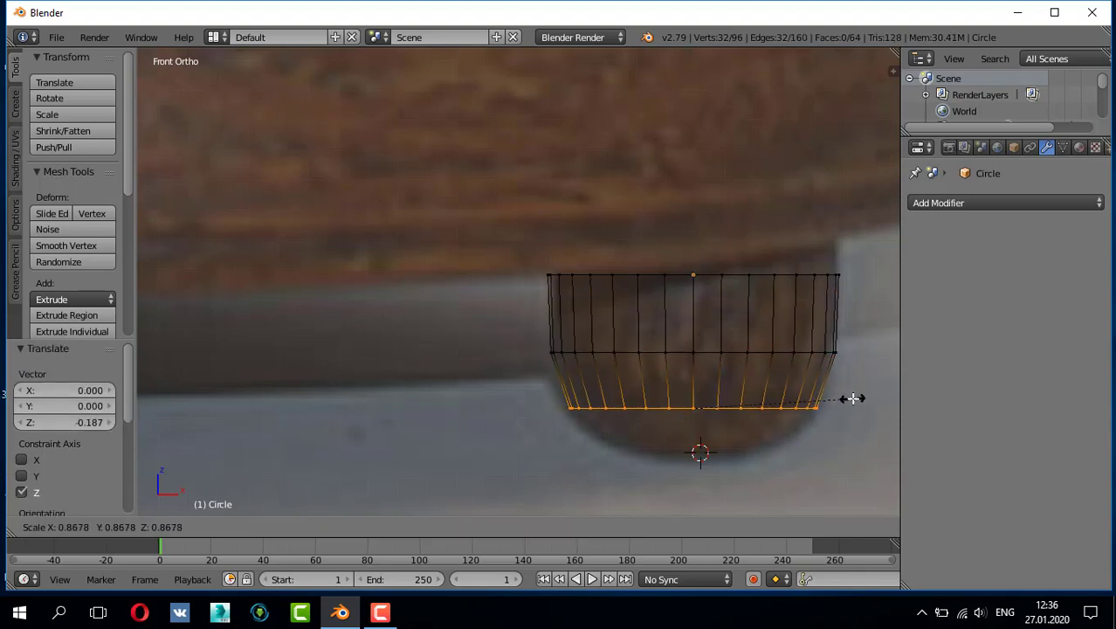
Step: Extrude further rings and scale them inward to taper the foot into a bowl
{"action": "key", "text": "e"}
{"action": "left_click", "coordinate": [694, 443]}
{"action": "key", "text": "s"}
{"action": "left_click", "coordinate": [784, 422]}
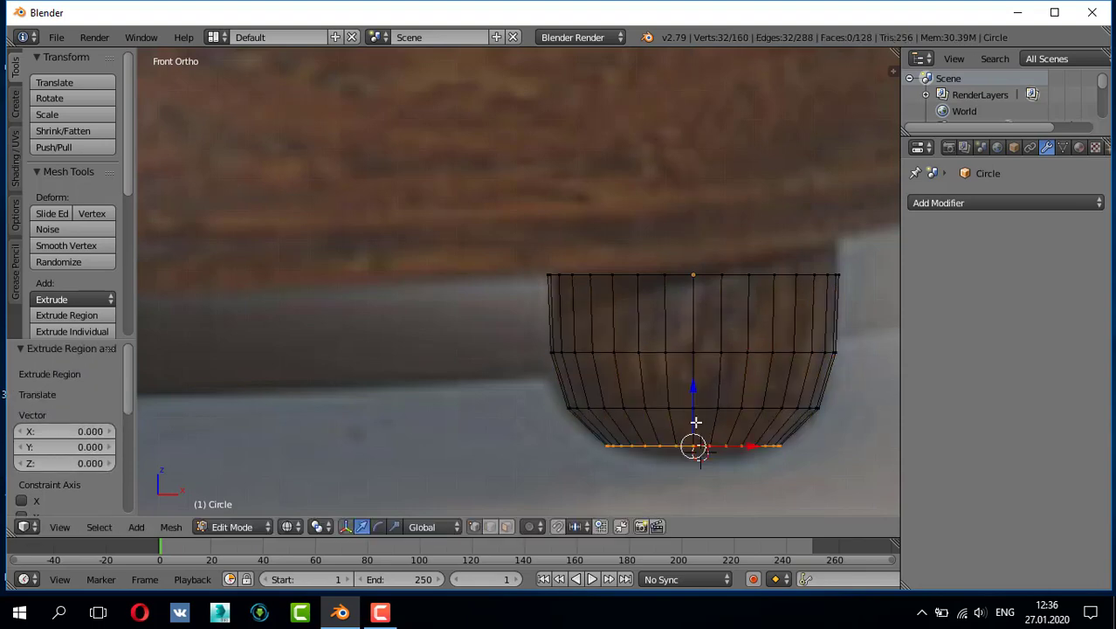
{"action": "key", "text": "e"}
{"action": "key", "text": "s"}
{"action": "left_click", "coordinate": [752, 451]}
Step: Fill the foot's bottom ring with a face to close it
{"action": "key", "text": "f"}
{"action": "scroll", "coordinate": [714, 420], "scroll_direction": "down", "scroll_amount": 1}
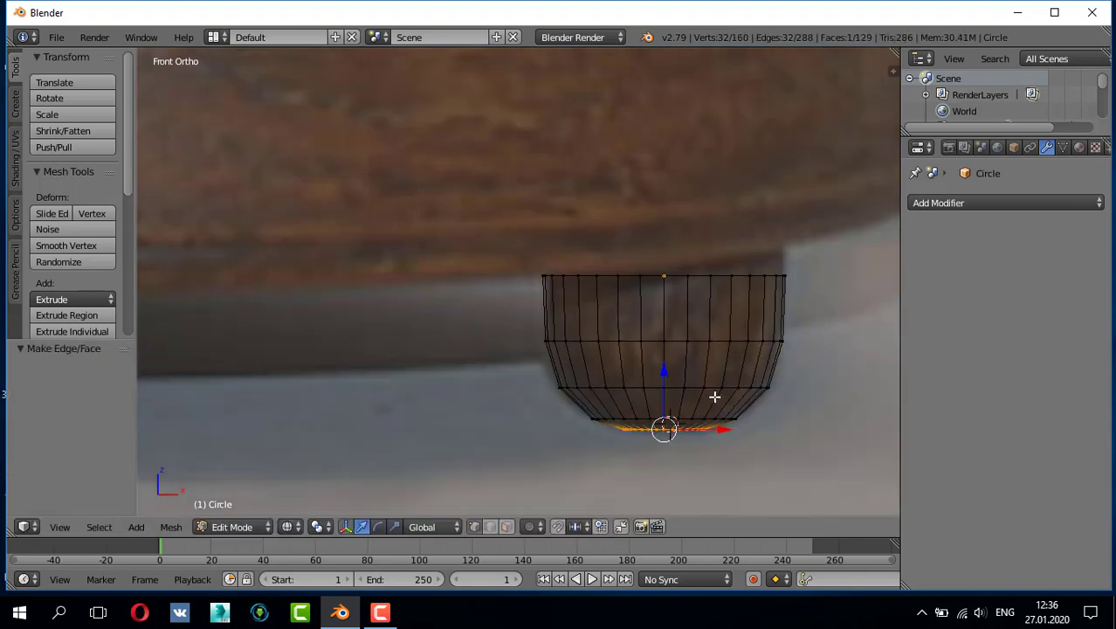
{"action": "key", "text": "Tab"}
{"action": "key", "text": "Tab"}
{"action": "scroll", "coordinate": [611, 306], "scroll_direction": "down", "scroll_amount": 2}
{"action": "scroll", "coordinate": [594, 299], "scroll_direction": "down", "scroll_amount": 2}
{"action": "scroll", "coordinate": [595, 298], "scroll_direction": "down", "scroll_amount": 2}
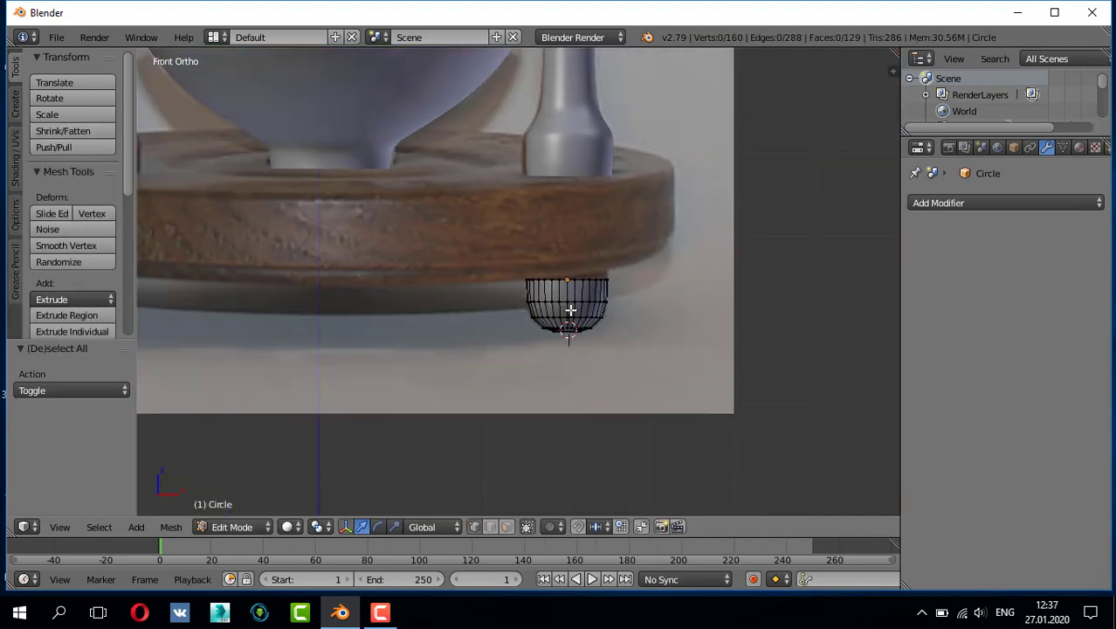
{"action": "scroll", "coordinate": [594, 298], "scroll_direction": "down", "scroll_amount": 2}
Step: Add a circle, raise it and scale it to the base plate's width
{"action": "key", "text": "a"}
{"action": "scroll", "coordinate": [524, 280], "scroll_direction": "up", "scroll_amount": 1, "text": "ctrl"}
{"action": "key", "text": "shift+a"}
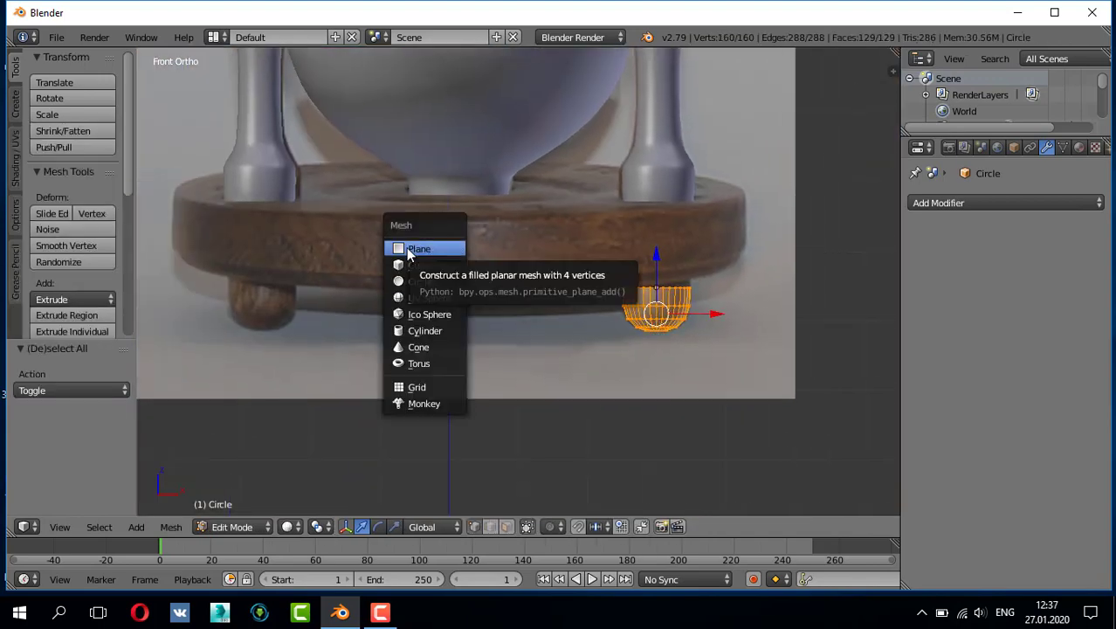
{"action": "left_click", "coordinate": [420, 281]}
{"action": "key", "text": "g"}
{"action": "key", "text": "z"}
{"action": "left_click", "coordinate": [453, 194]}
{"action": "key", "text": "s"}
{"action": "left_click", "coordinate": [1004, 205]}
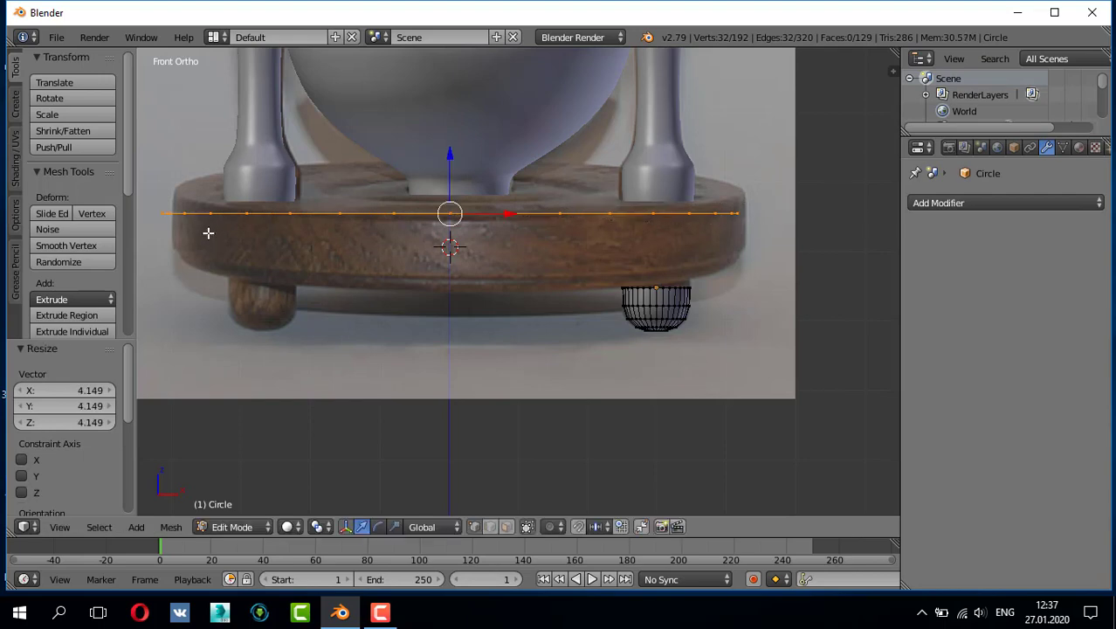
Step: Move the circle to the plate's top edge, extrude it into a band and cap both ends
{"action": "key", "text": "g"}
{"action": "key", "text": "z"}
{"action": "right_click", "coordinate": [516, 214]}
{"action": "key", "text": "g"}
{"action": "key", "text": "z"}
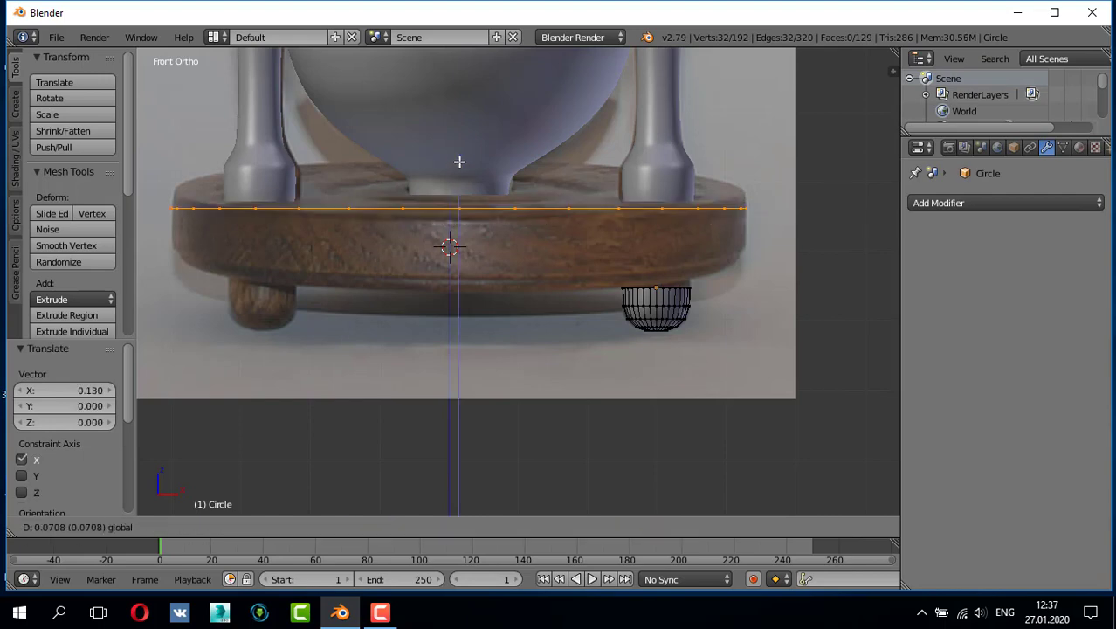
{"action": "left_click", "coordinate": [421, 182]}
{"action": "key", "text": "e"}
{"action": "key", "text": "z"}
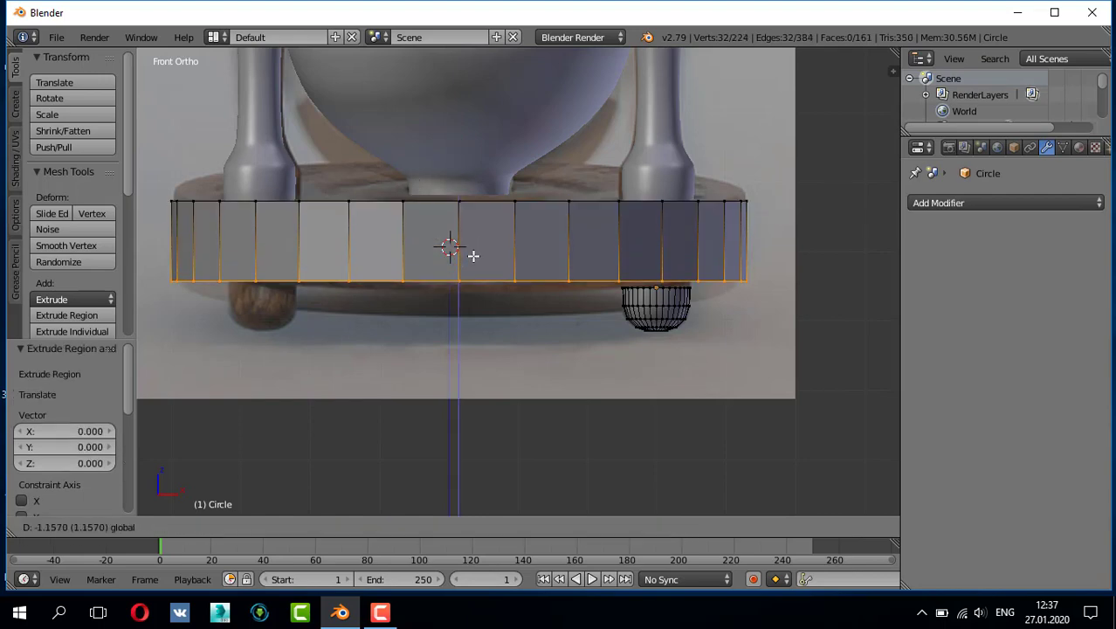
{"action": "left_click", "coordinate": [463, 247]}
{"action": "key", "text": "f"}
{"action": "middle_click_drag", "start_coordinate": [478, 202], "coordinate": [572, 227]}
{"action": "right_click", "coordinate": [573, 227], "text": "alt"}
{"action": "key", "text": "f"}
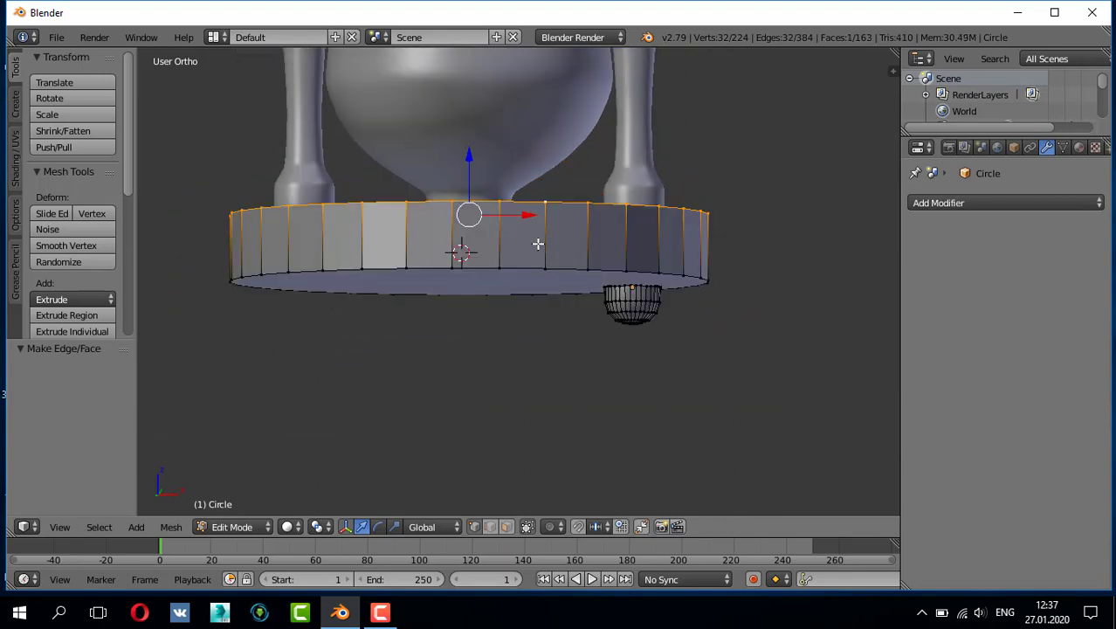
{"action": "key", "text": "KP_1"}
Step: Leave Edit Mode and switch the viewport to solid shading
{"action": "key", "text": "Tab"}
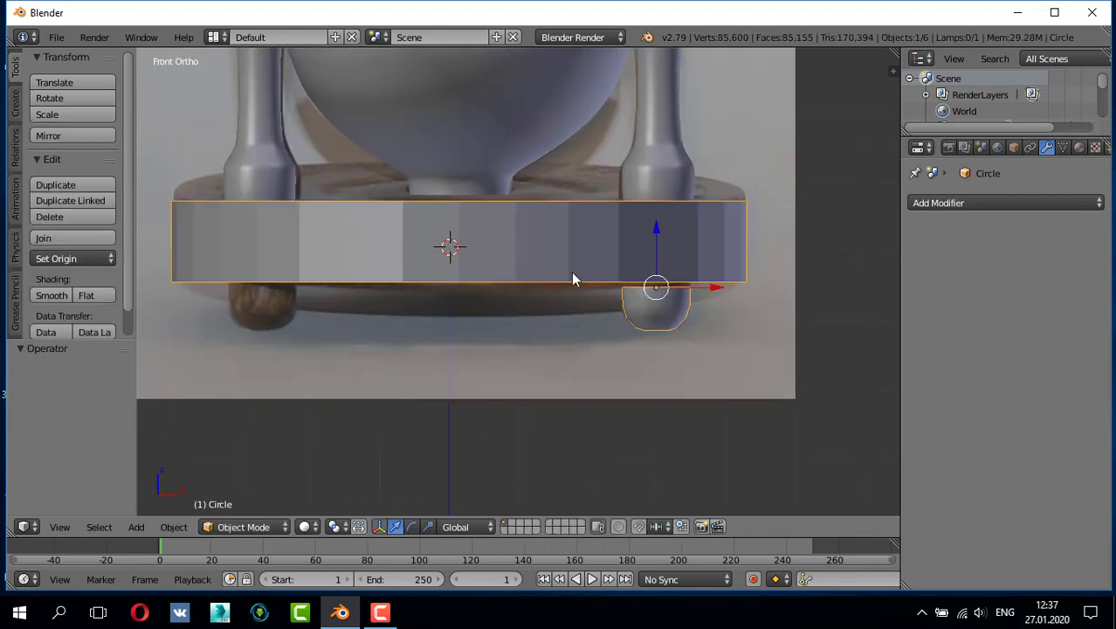
{"action": "key", "text": "Tab"}
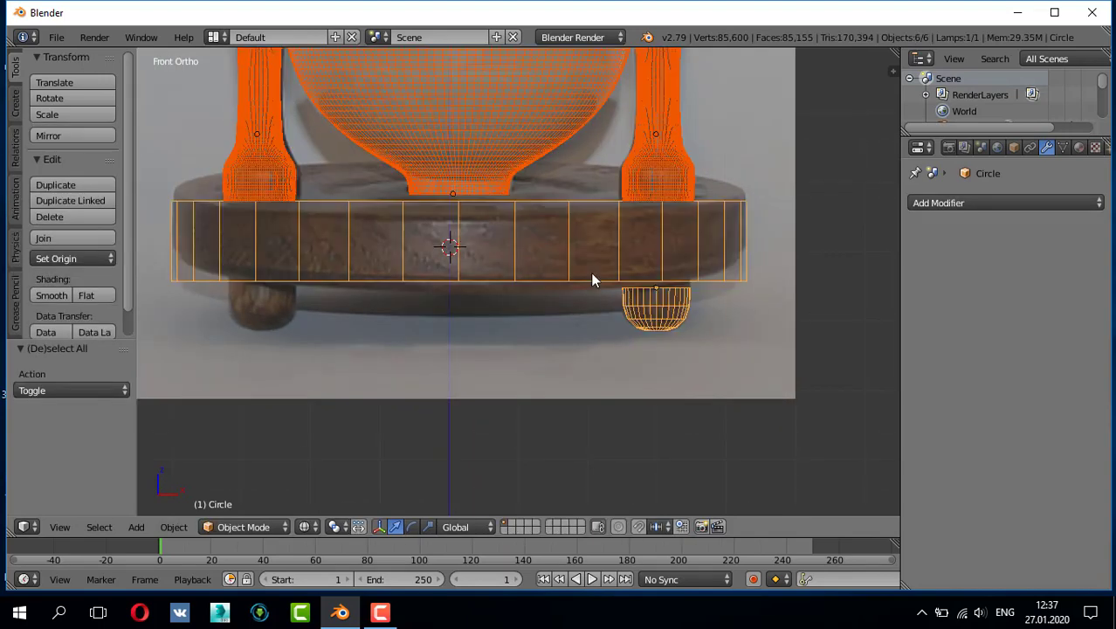
{"action": "key", "text": "Tab"}
{"action": "key", "text": "z"}
{"action": "scroll", "coordinate": [682, 294], "scroll_direction": "up", "scroll_amount": 2}
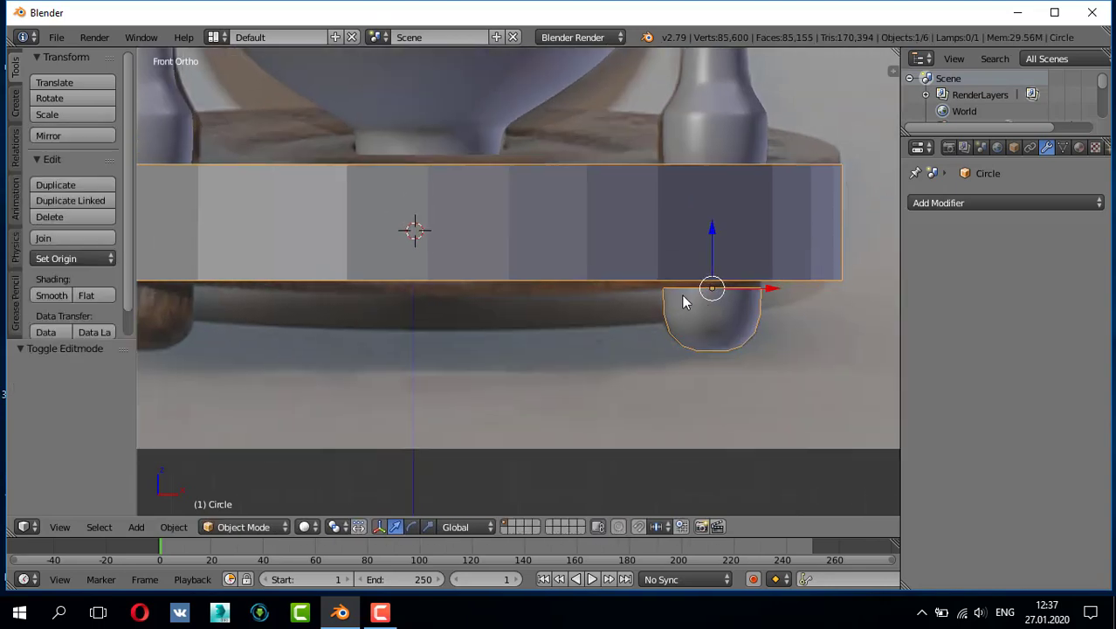
{"action": "key", "text": "Tab"}
Step: Raise the foot's vertices along Z until the foot meets the base's underside
{"action": "left_click_drag", "start_coordinate": [740, 364], "coordinate": [743, 365]}
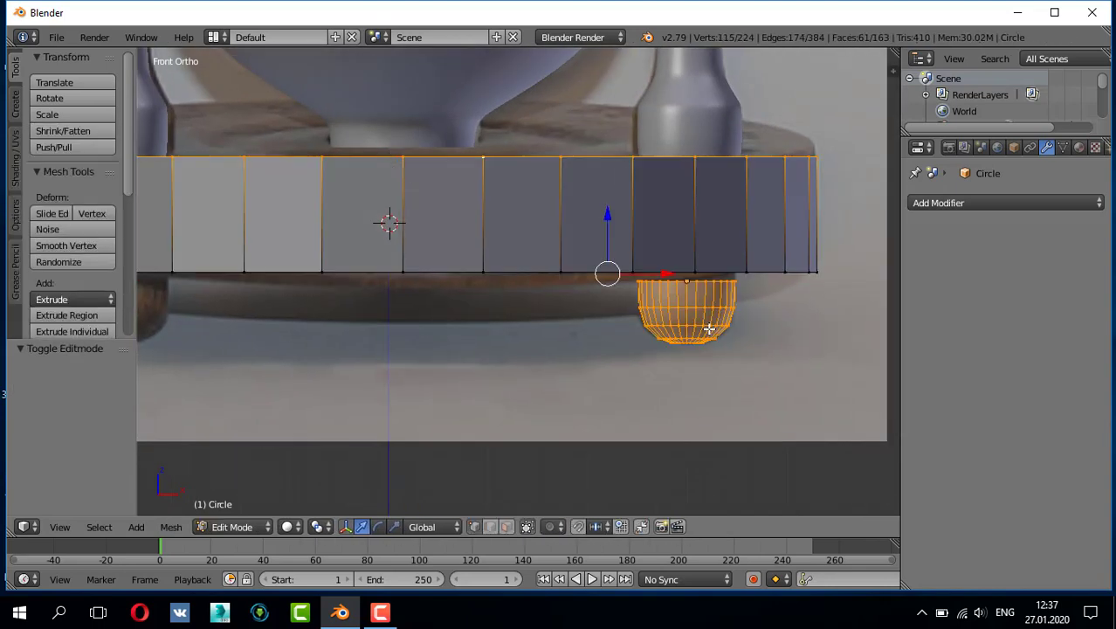
{"action": "key", "text": "a"}
{"action": "key", "text": "z"}
{"action": "left_click_drag", "start_coordinate": [623, 279], "coordinate": [780, 377]}
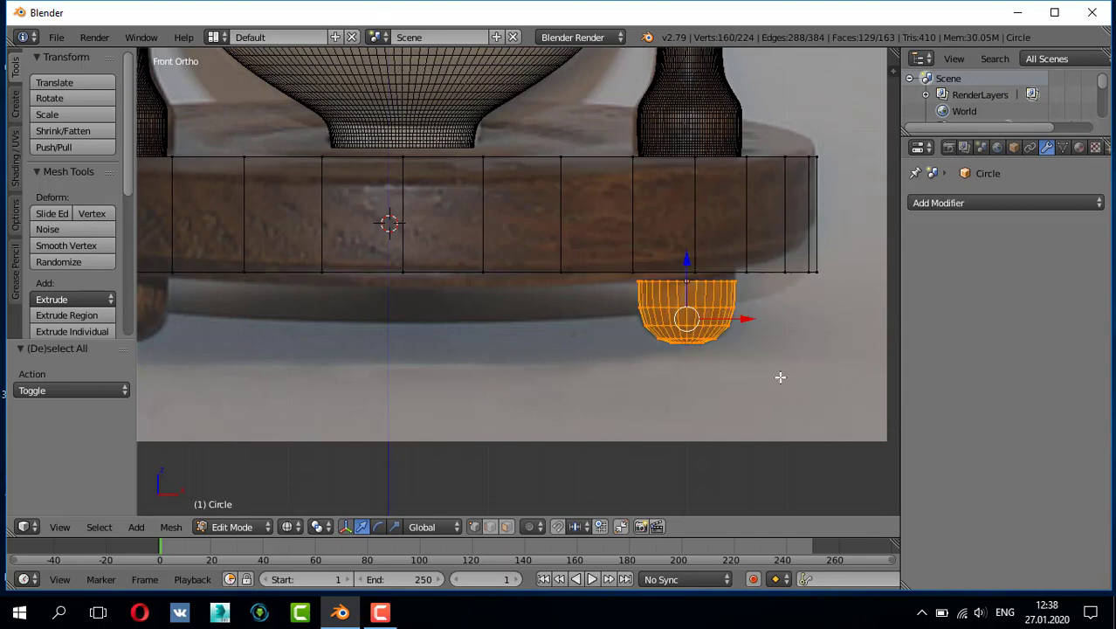
{"action": "key", "text": "g"}
{"action": "key", "text": "z"}
{"action": "left_click", "coordinate": [687, 262]}
{"action": "scroll", "coordinate": [634, 262], "scroll_direction": "down", "scroll_amount": 2}
{"action": "key", "text": "z"}
{"action": "scroll", "coordinate": [634, 262], "scroll_direction": "down", "scroll_amount": 1}
{"action": "key", "text": "Tab"}
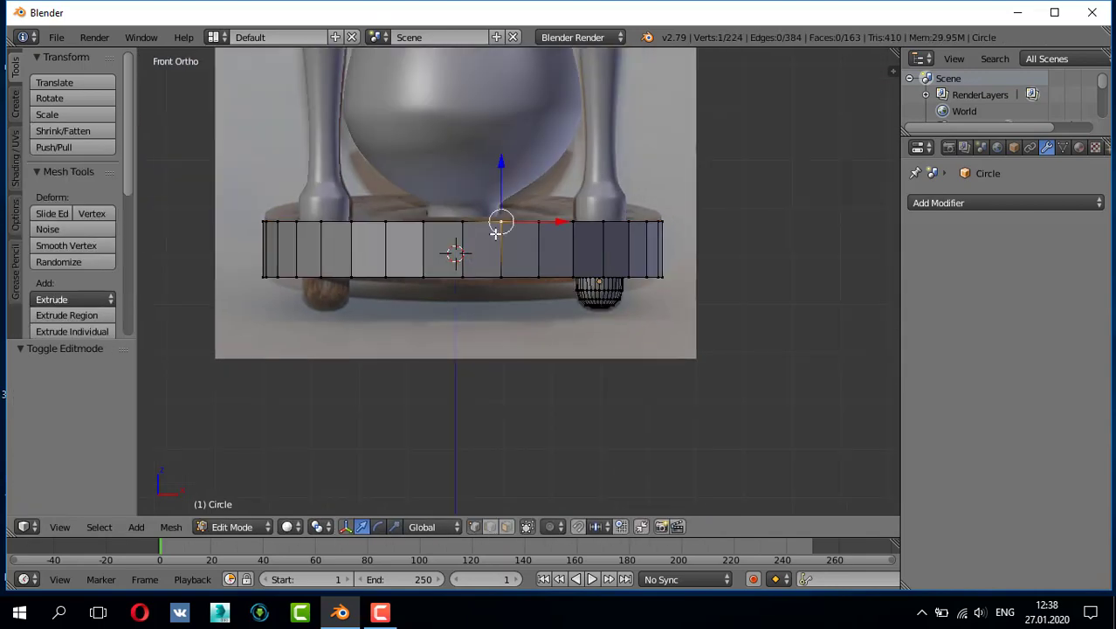
{"action": "right_click", "coordinate": [565, 259]}
Step: Add Circle.001 at the plate's top and scale it to the plate's width
{"action": "key", "text": "z"}
{"action": "scroll", "coordinate": [523, 268], "scroll_direction": "up", "scroll_amount": 2}
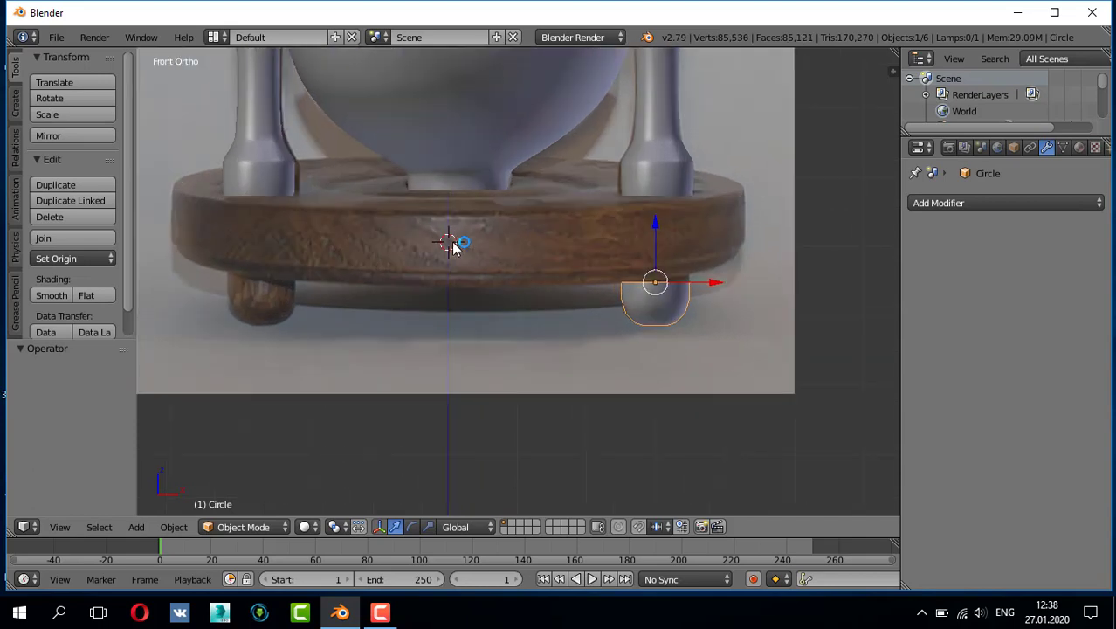
{"action": "key", "text": "shift+a"}
{"action": "left_click", "coordinate": [522, 282]}
{"action": "key", "text": "g"}
{"action": "key", "text": "z"}
{"action": "left_click", "coordinate": [457, 160]}
{"action": "key", "text": "s"}
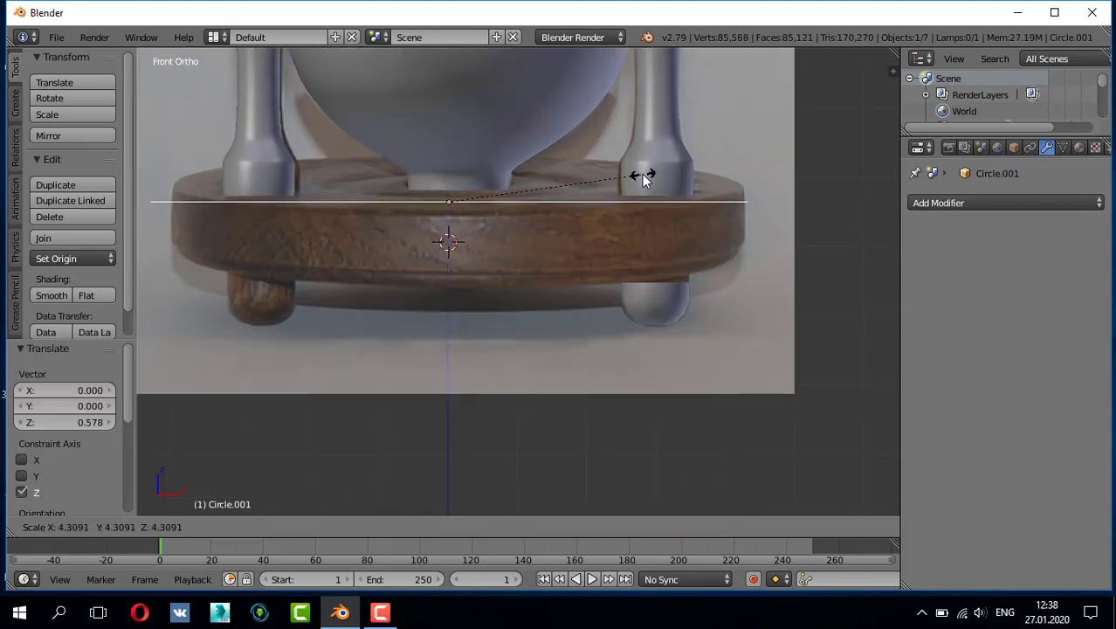
{"action": "left_click", "coordinate": [516, 196]}
{"action": "key", "text": "s"}
{"action": "left_click", "coordinate": [516, 201]}
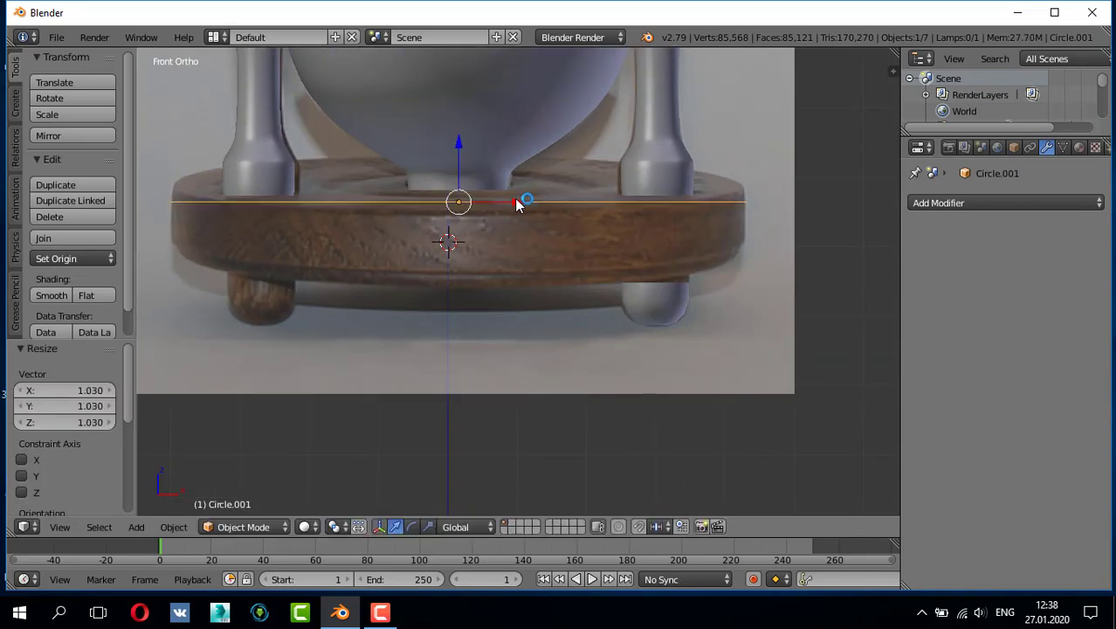
Step: Extrude the circle down to the plate's bottom and cap it with a face
{"action": "key", "text": "Tab"}
{"action": "key", "text": "e"}
{"action": "key", "text": "z"}
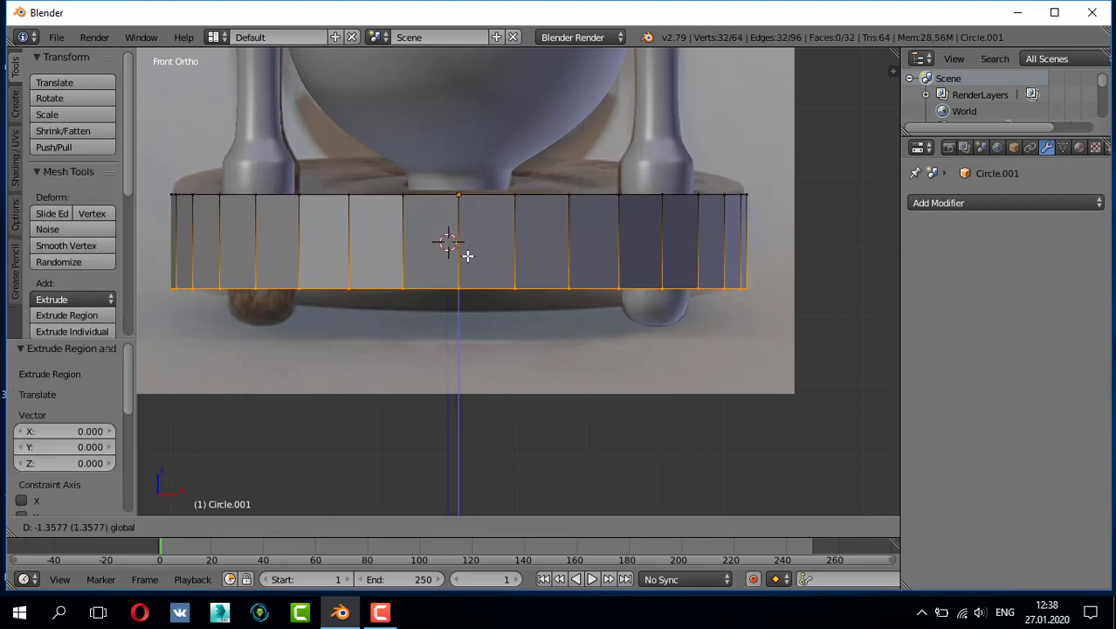
{"action": "left_click", "coordinate": [475, 248]}
{"action": "key", "text": "f"}
{"action": "middle_click_drag", "start_coordinate": [494, 239], "coordinate": [571, 257]}
{"action": "scroll", "coordinate": [576, 244], "scroll_direction": "down", "scroll_amount": 1}
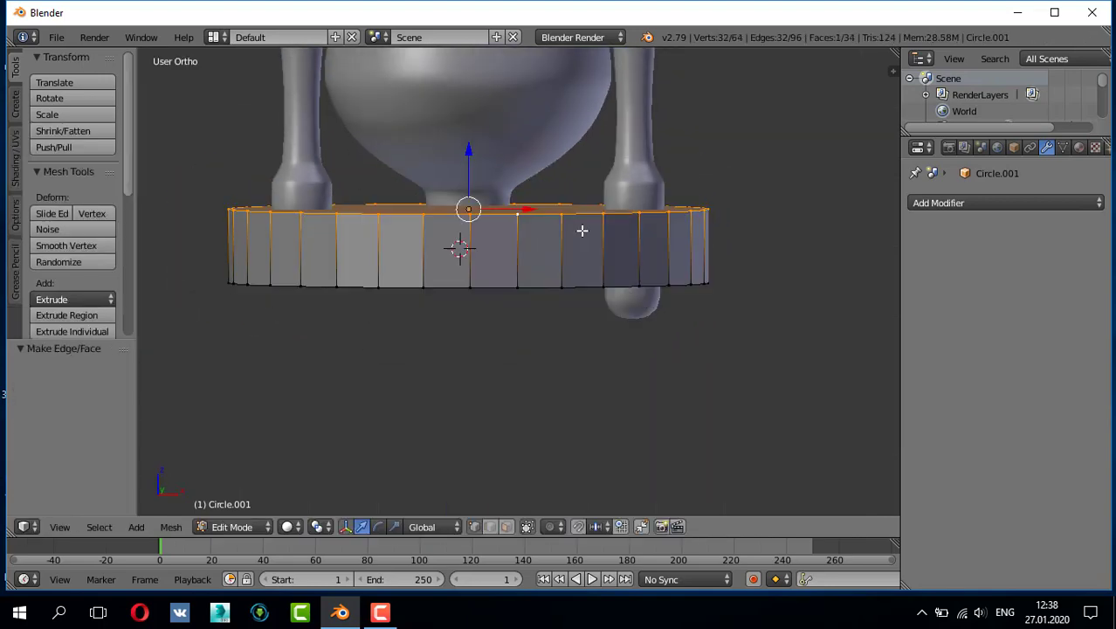
{"action": "key", "text": "KP_1"}
{"action": "key", "text": "Tab"}
{"action": "key", "text": "ctrl+shift+a"}
{"action": "key", "text": "Escape"}
Step: Add a Bevel modifier to the plate with extra segments, testing profile and shading
{"action": "key", "text": "ctrl+shift+a"}
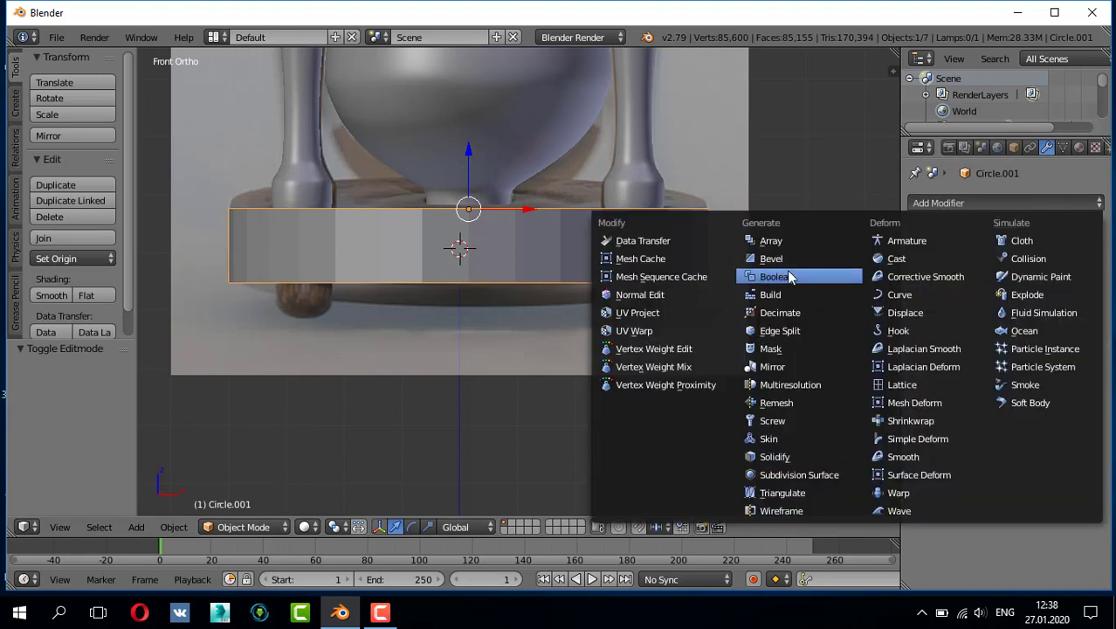
{"action": "left_click", "coordinate": [790, 276]}
{"action": "left_click", "coordinate": [994, 291]}
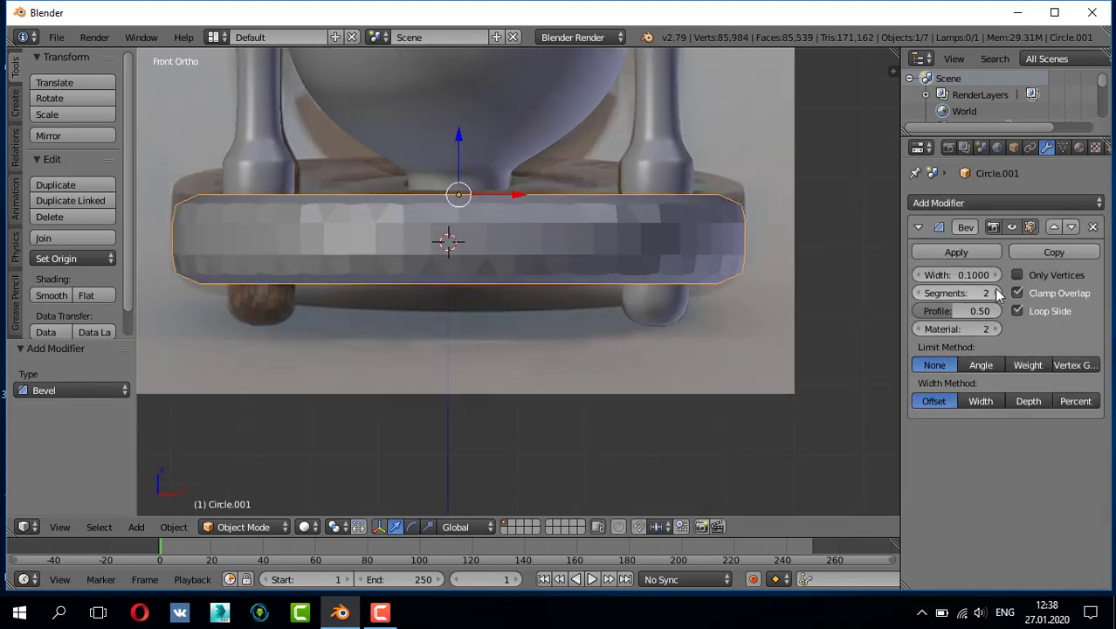
{"action": "left_click", "coordinate": [994, 288]}
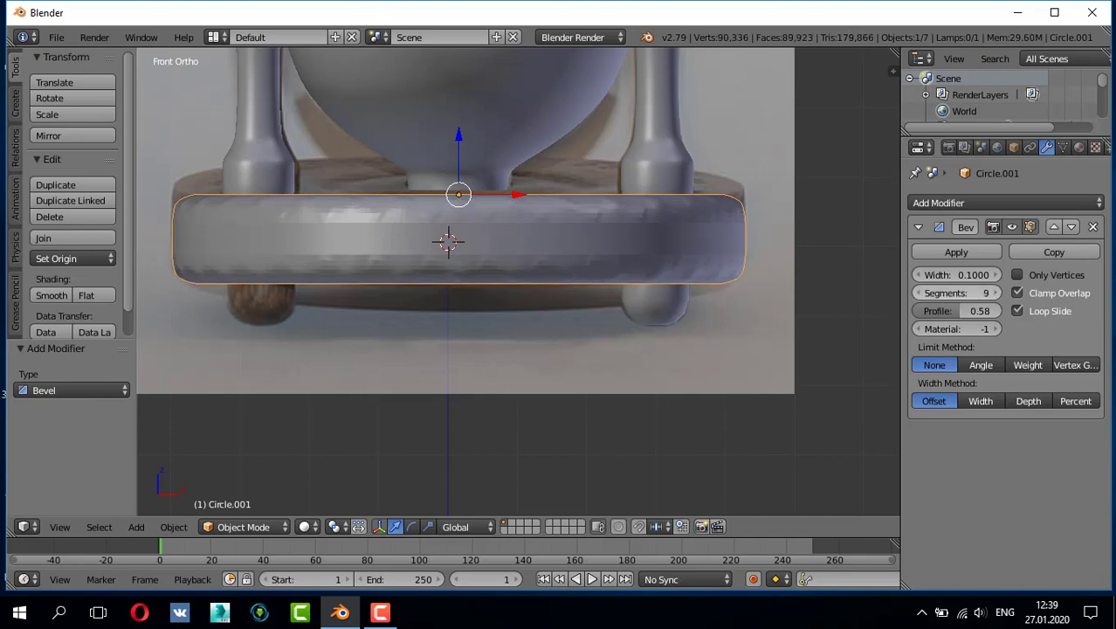
{"action": "left_click_drag", "start_coordinate": [960, 310], "coordinate": [991, 311]}
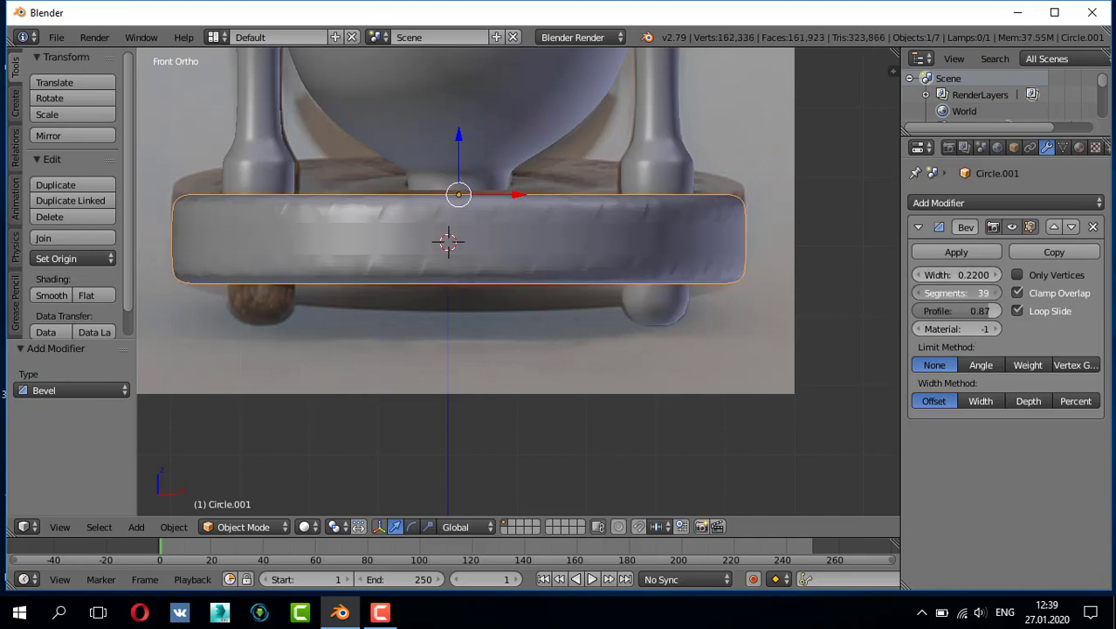
{"action": "left_click_drag", "start_coordinate": [960, 311], "coordinate": [900, 311]}
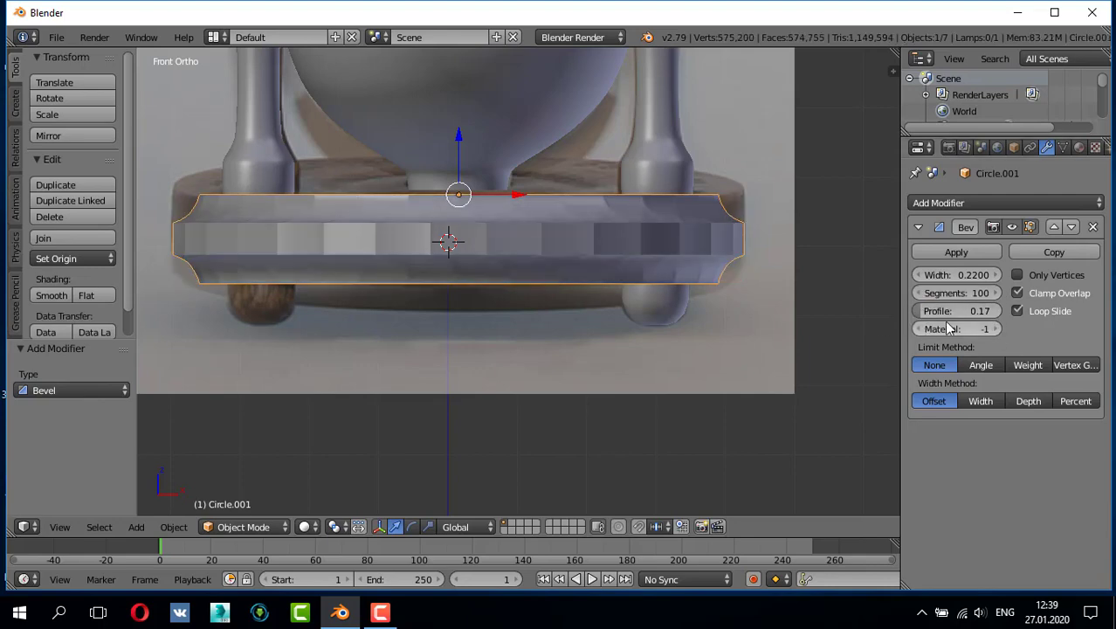
{"action": "left_click", "coordinate": [51, 294]}
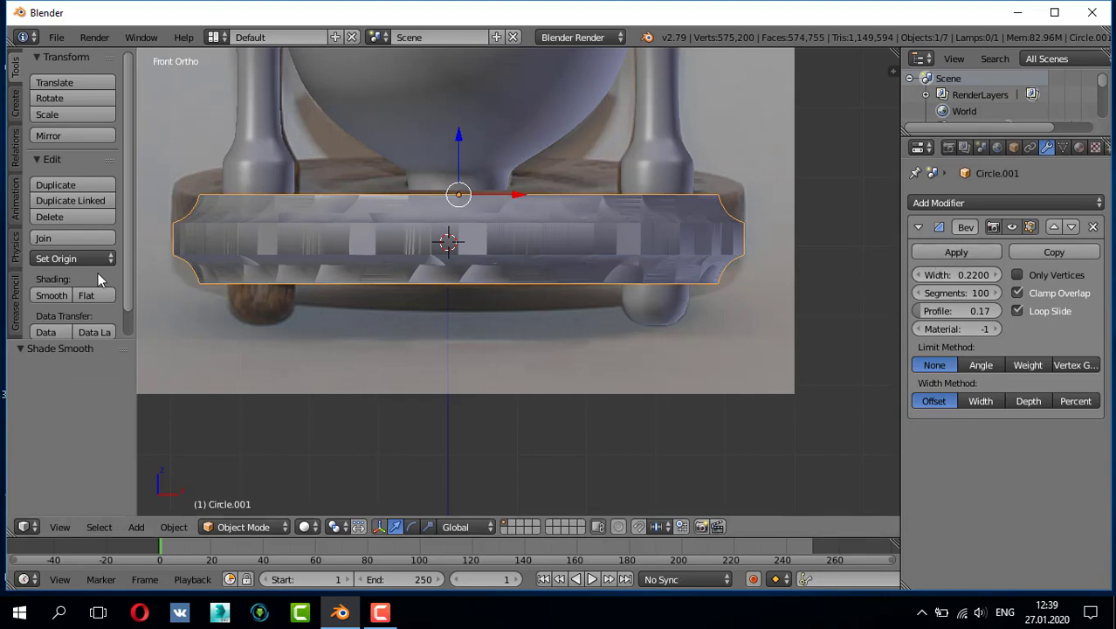
{"action": "left_click", "coordinate": [85, 295]}
Step: Set the bevel's limit method to Angle and profile to 0.50, then apply it
{"action": "left_click", "coordinate": [971, 367]}
{"action": "type", "text": "0."}
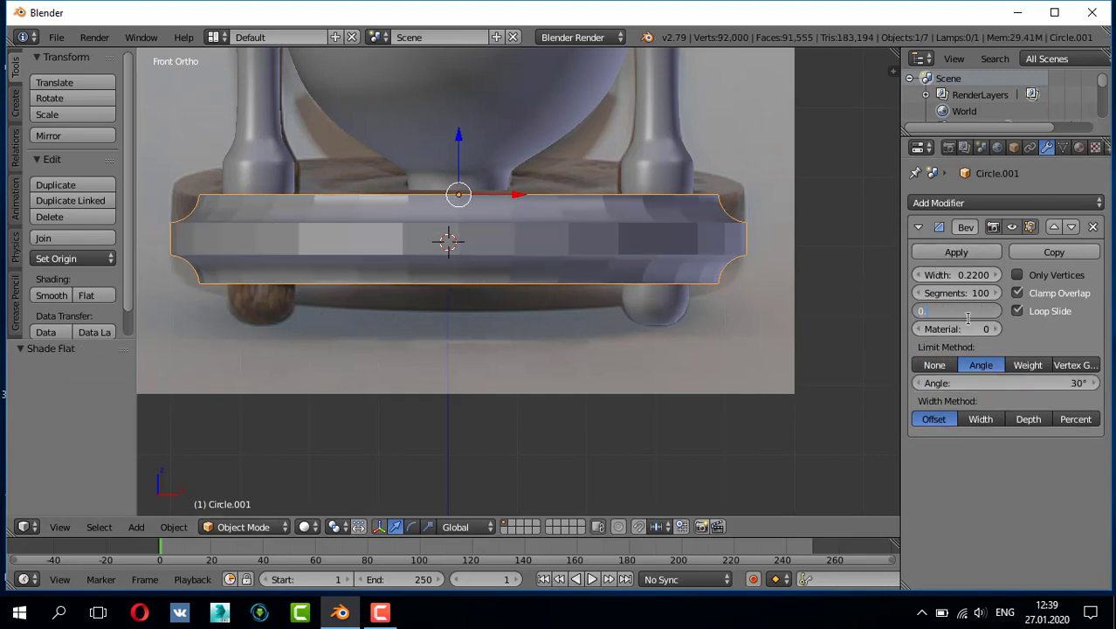
{"action": "type", "text": "5"}
{"action": "key", "text": "Return"}
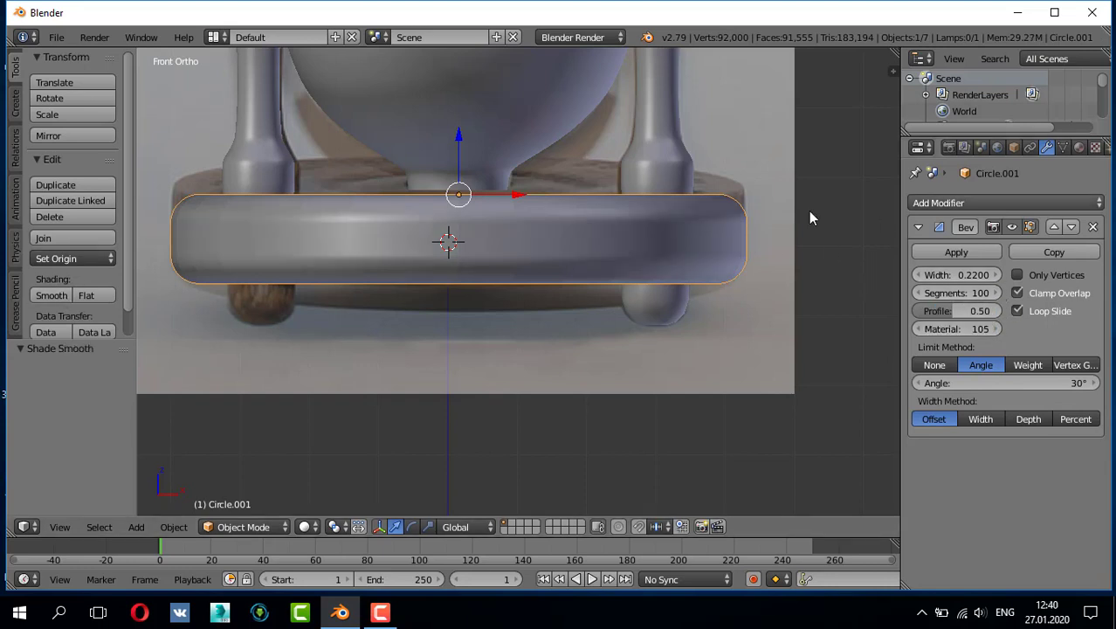
{"action": "left_click", "coordinate": [941, 253]}
{"action": "scroll", "coordinate": [467, 207], "scroll_direction": "down", "scroll_amount": 1}
{"action": "scroll", "coordinate": [635, 307], "scroll_direction": "down", "scroll_amount": 2}
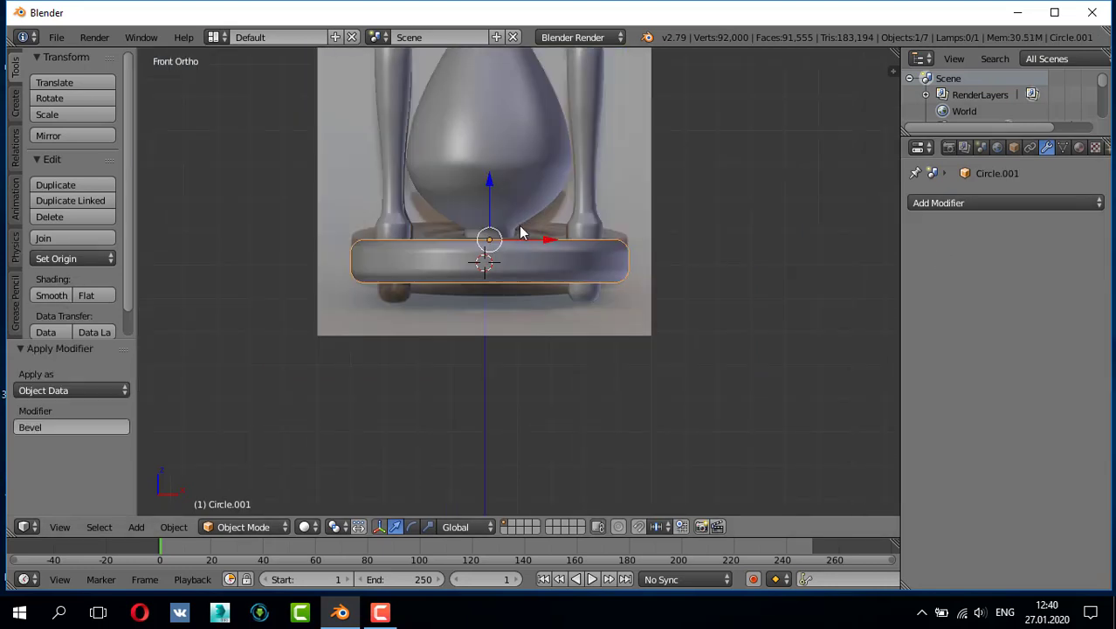
{"action": "scroll", "coordinate": [523, 229], "scroll_direction": "down", "scroll_amount": 4}
Step: Duplicate the bottom plate straight up to cap the top of the hourglass
{"action": "scroll", "coordinate": [504, 249], "scroll_direction": "down", "scroll_amount": 1}
{"action": "key", "text": "shift+d"}
{"action": "key", "text": "z"}
{"action": "left_click", "coordinate": [526, 92]}
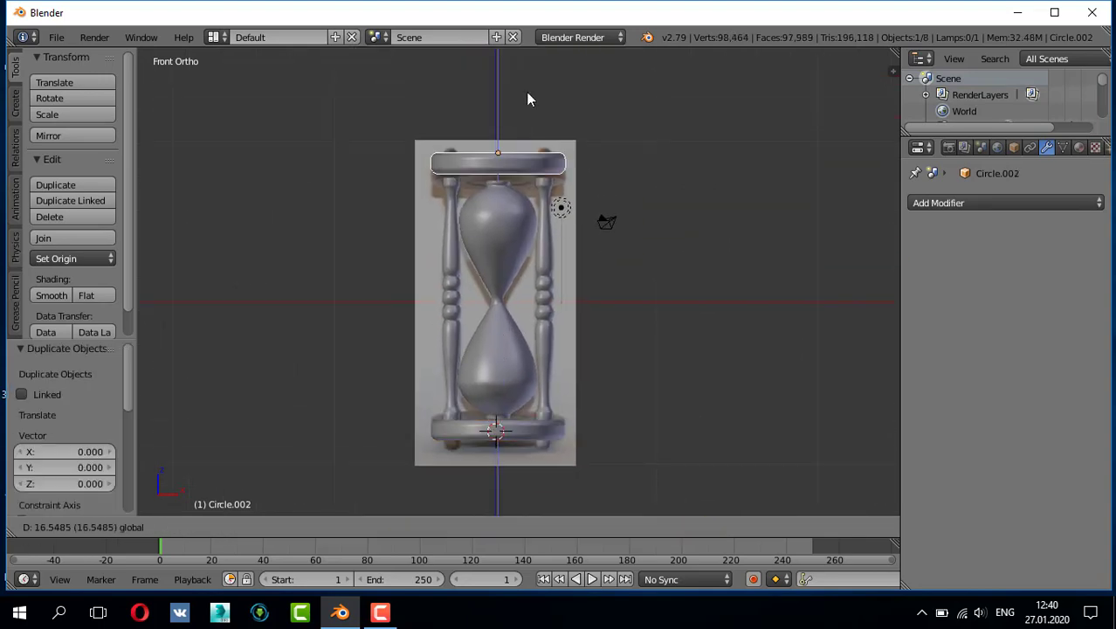
{"action": "scroll", "coordinate": [480, 105], "scroll_direction": "up", "scroll_amount": 2}
{"action": "scroll", "coordinate": [480, 106], "scroll_direction": "down", "scroll_amount": 1}
Step: In wireframe Top view, duplicate the right pillar and move the copy to the back centre
{"action": "right_click", "coordinate": [555, 286]}
{"action": "key", "text": "KP_7"}
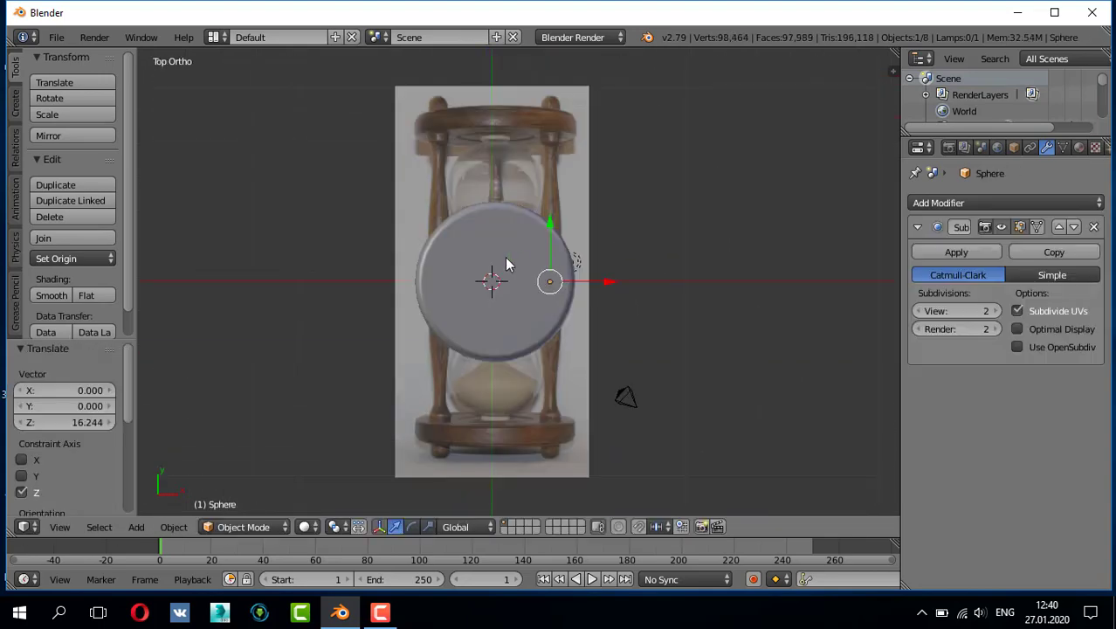
{"action": "key", "text": "z"}
{"action": "scroll", "coordinate": [524, 262], "scroll_direction": "up", "scroll_amount": 1}
{"action": "key", "text": "shift+d"}
{"action": "right_click", "coordinate": [561, 247]}
{"action": "key", "text": "g"}
{"action": "key", "text": "y"}
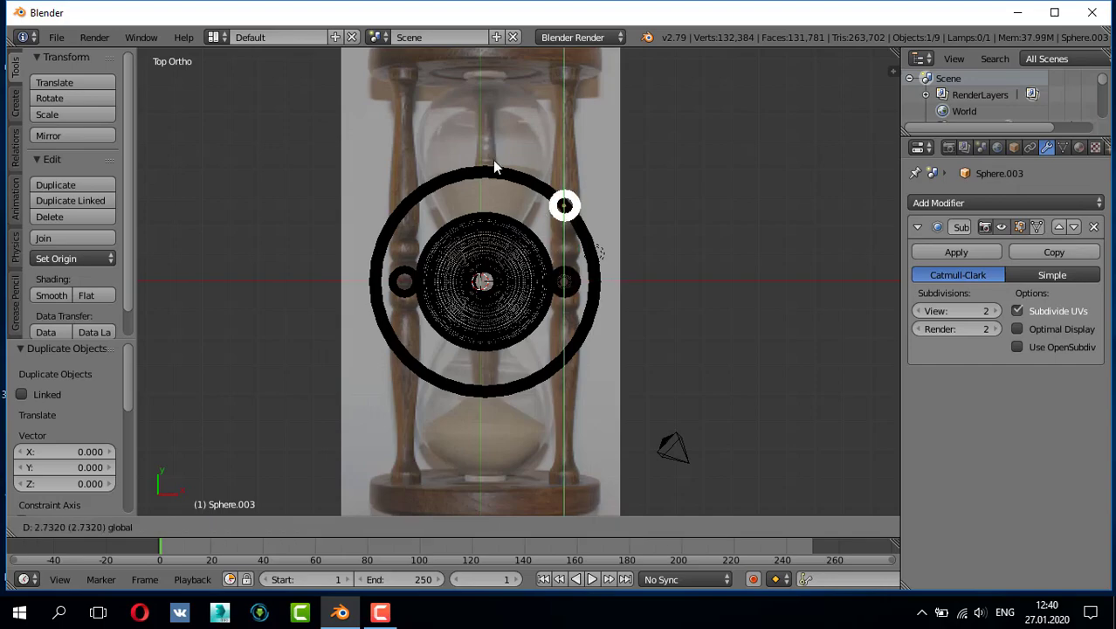
{"action": "left_click", "coordinate": [493, 160]}
{"action": "key", "text": "g"}
{"action": "key", "text": "x"}
{"action": "left_click", "coordinate": [485, 161]}
Step: Move the two front pillars forward, then shift the left pillar sideways to form a triangle
{"action": "scroll", "coordinate": [443, 147], "scroll_direction": "up", "scroll_amount": 2}
{"action": "scroll", "coordinate": [444, 147], "scroll_direction": "down", "scroll_amount": 2}
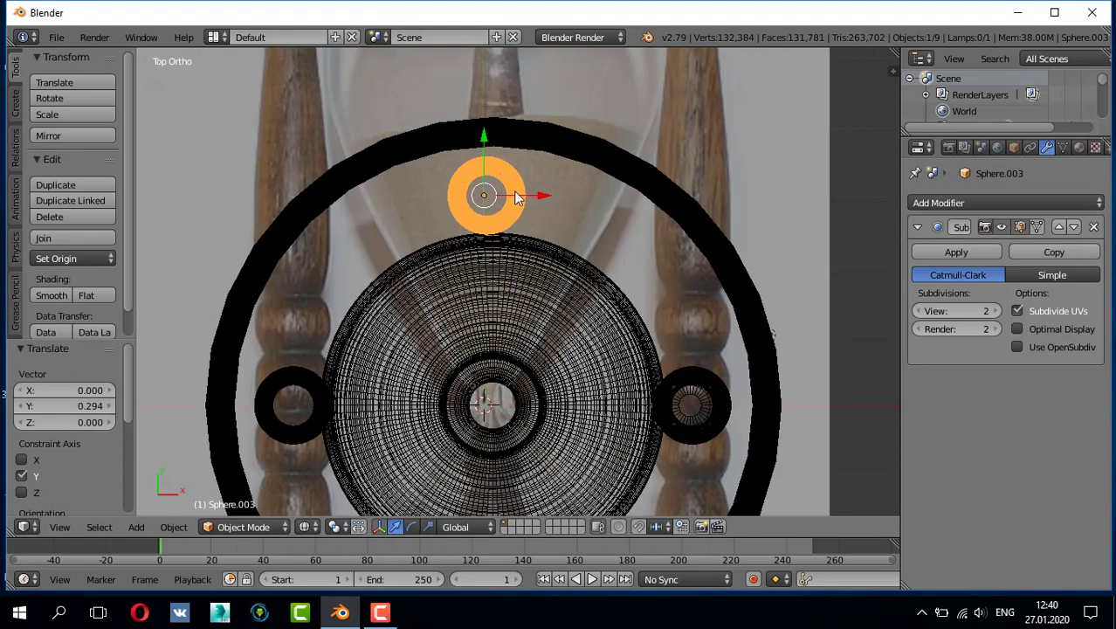
{"action": "scroll", "coordinate": [444, 146], "scroll_direction": "down", "scroll_amount": 2}
{"action": "right_click", "coordinate": [643, 358]}
{"action": "right_click", "coordinate": [664, 353]}
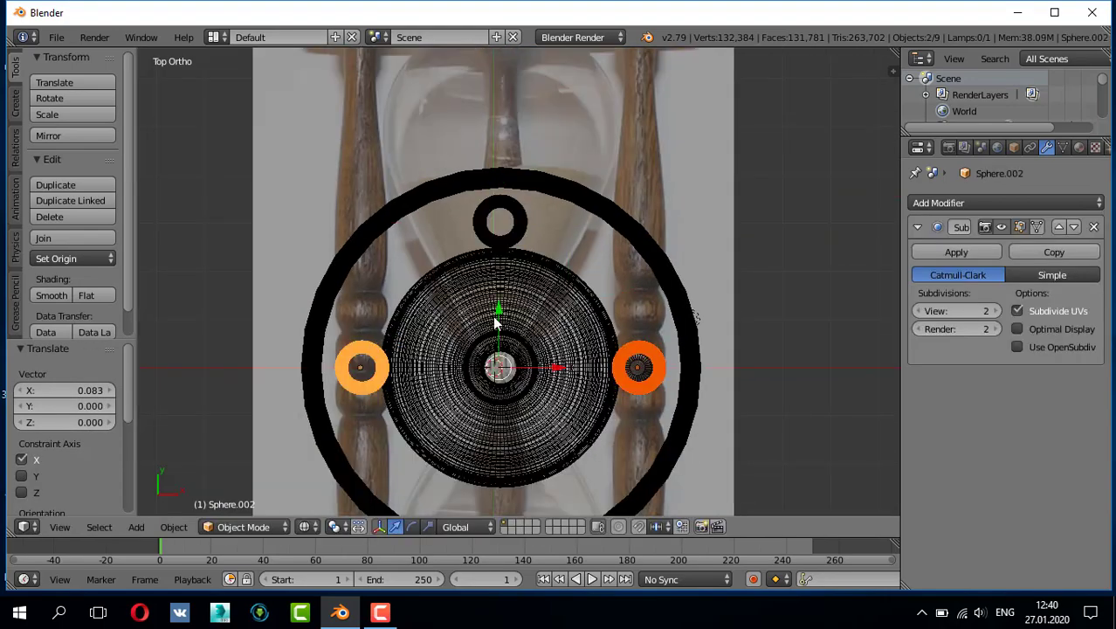
{"action": "key", "text": "g"}
{"action": "key", "text": "y"}
{"action": "left_click", "coordinate": [553, 427]}
{"action": "key", "text": "g"}
{"action": "key", "text": "x"}
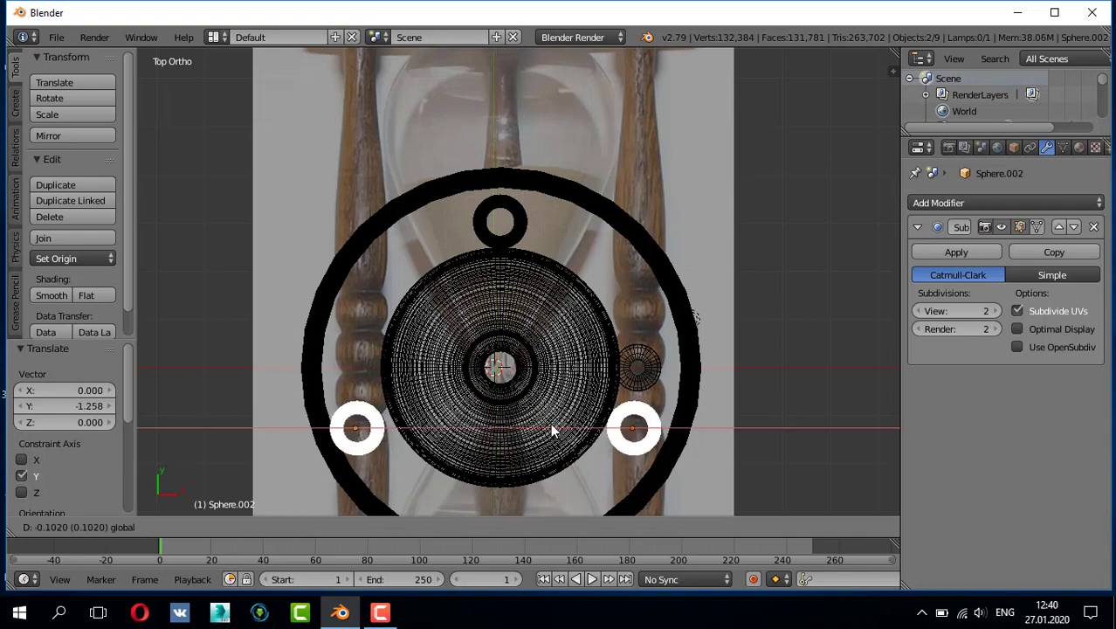
{"action": "key", "text": "Escape"}
{"action": "right_click", "coordinate": [356, 428]}
{"action": "key", "text": "g"}
{"action": "key", "text": "x"}
{"action": "left_click", "coordinate": [406, 427]}
Step: Place a foot under the right pillar and duplicate it under the left and back pillars
{"action": "right_click", "coordinate": [639, 367]}
{"action": "key", "text": "g"}
{"action": "key", "text": "y"}
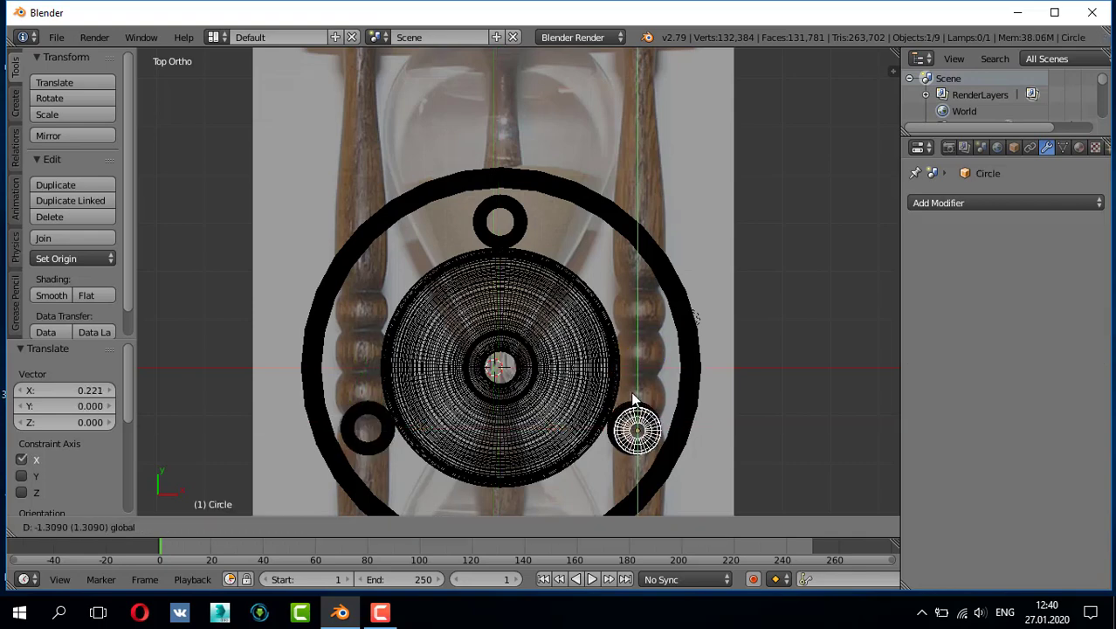
{"action": "left_click", "coordinate": [635, 402]}
{"action": "scroll", "coordinate": [628, 406], "scroll_direction": "down", "scroll_amount": 1}
{"action": "key", "text": "shift+d"}
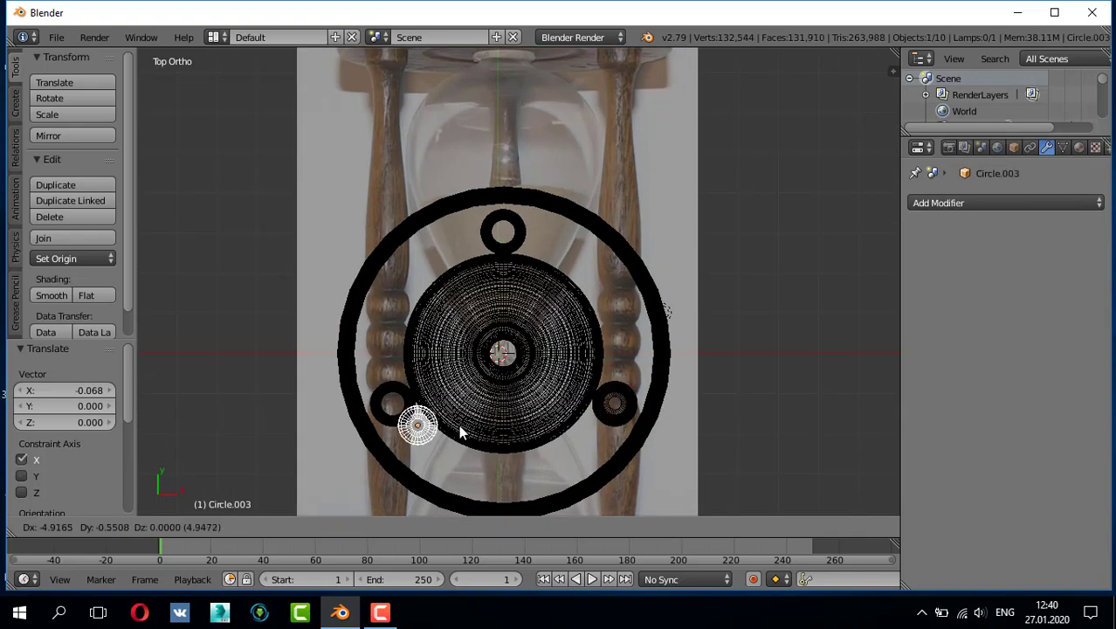
{"action": "left_click", "coordinate": [439, 410]}
{"action": "key", "text": "shift+d"}
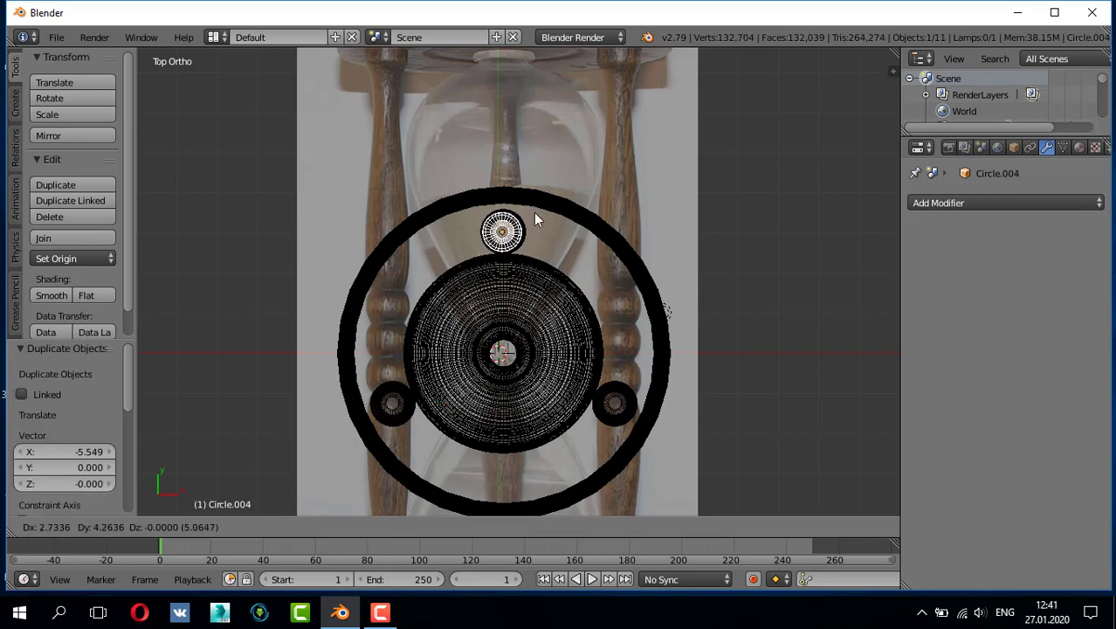
{"action": "left_click", "coordinate": [534, 211]}
{"action": "key", "text": "KP_1"}
{"action": "scroll", "coordinate": [567, 236], "scroll_direction": "down", "scroll_amount": 5}
Step: Duplicate a foot above the top plate and flip it with Rotation Y 180° in the N panel
{"action": "scroll", "coordinate": [504, 417], "scroll_direction": "up", "scroll_amount": 4}
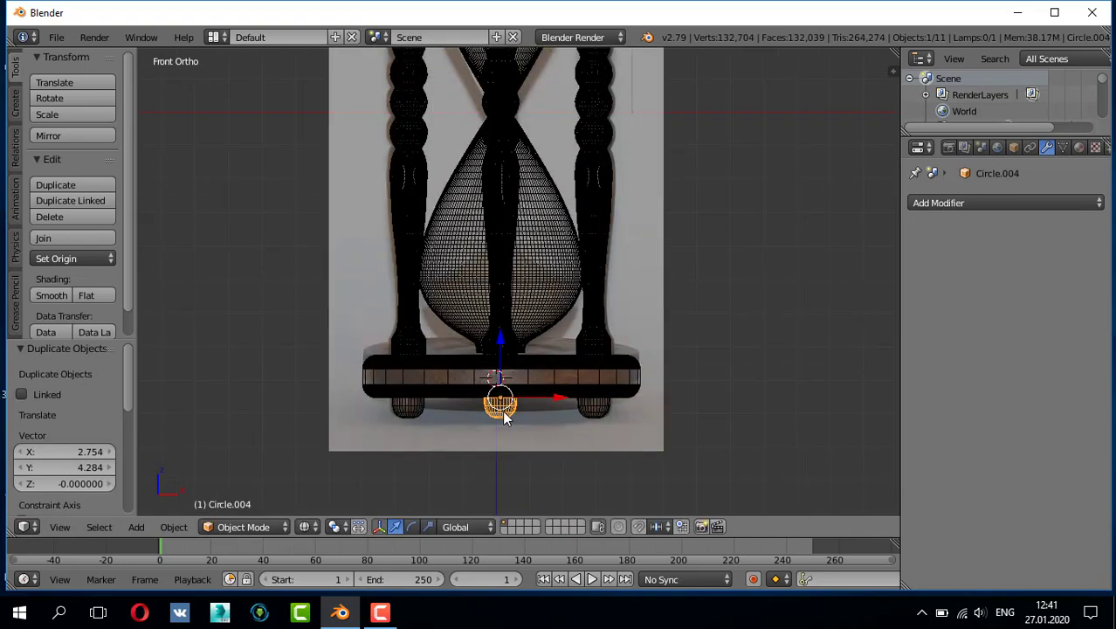
{"action": "scroll", "coordinate": [515, 367], "scroll_direction": "down", "scroll_amount": 2}
{"action": "scroll", "coordinate": [510, 436], "scroll_direction": "down", "scroll_amount": 2}
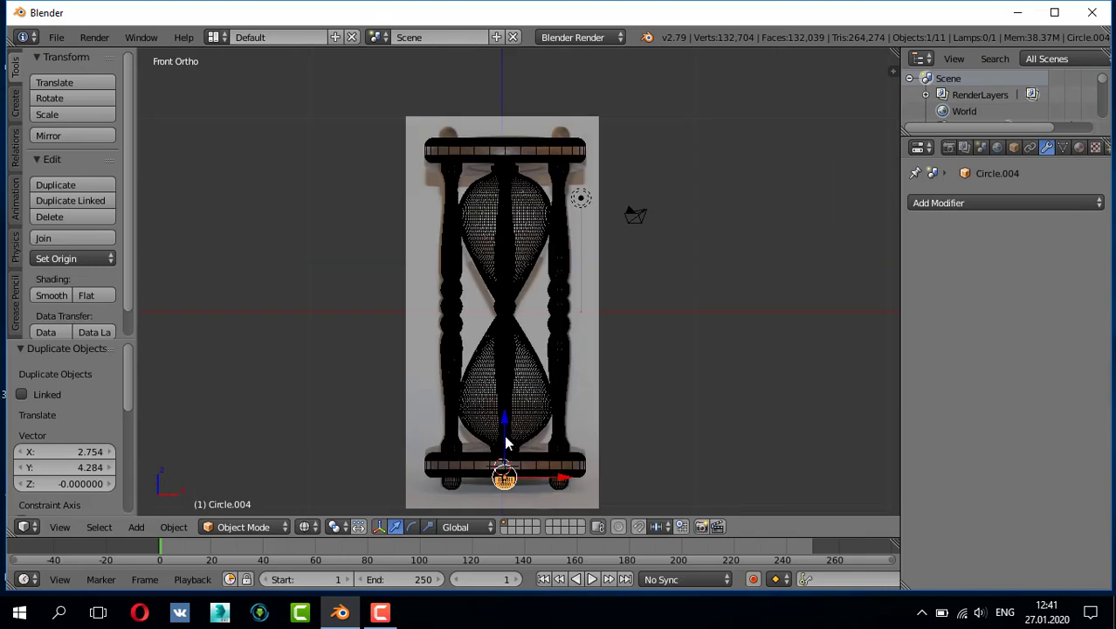
{"action": "key", "text": "shift+d"}
{"action": "key", "text": "z"}
{"action": "left_click", "coordinate": [511, 118]}
{"action": "scroll", "coordinate": [511, 114], "scroll_direction": "up", "scroll_amount": 3}
{"action": "scroll", "coordinate": [510, 114], "scroll_direction": "down", "scroll_amount": 2}
{"action": "key", "text": "n"}
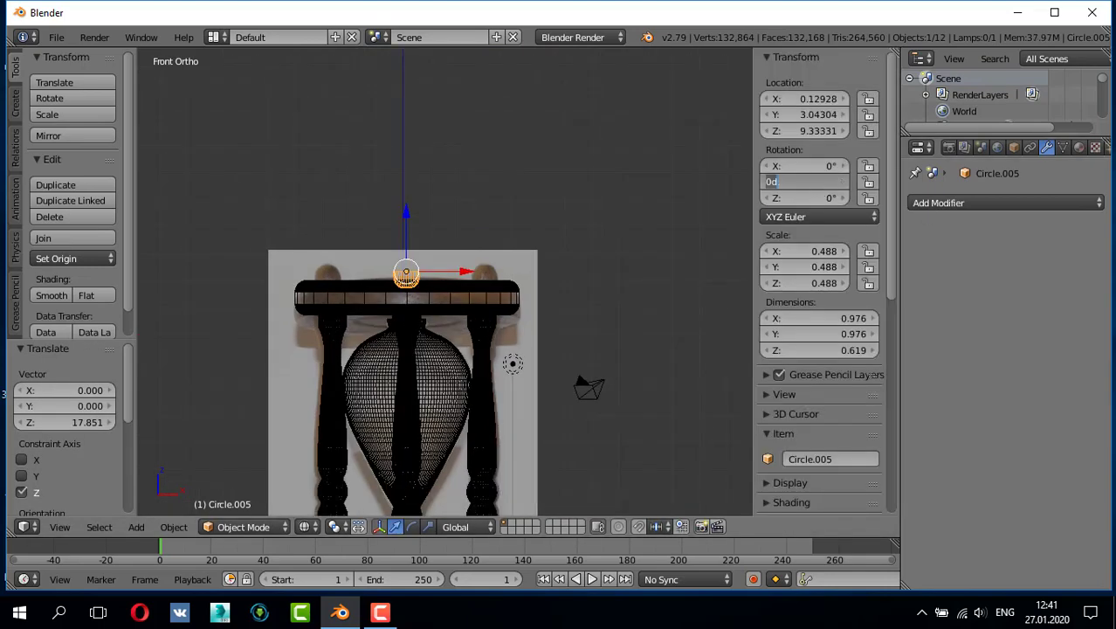
{"action": "scroll", "coordinate": [558, 288], "scroll_direction": "up", "scroll_amount": 3}
Step: Settle the upturned knob onto the top plate and position it over the back pillar
{"action": "key", "text": "g"}
{"action": "key", "text": "x"}
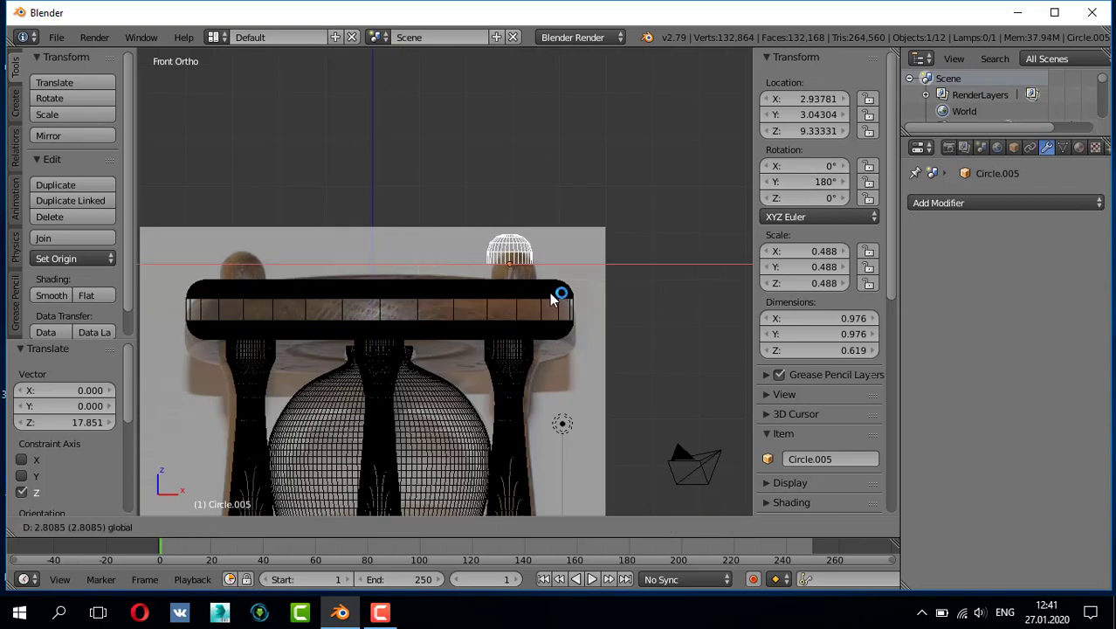
{"action": "left_click", "coordinate": [559, 293]}
{"action": "key", "text": "g"}
{"action": "key", "text": "z"}
{"action": "left_click", "coordinate": [549, 285]}
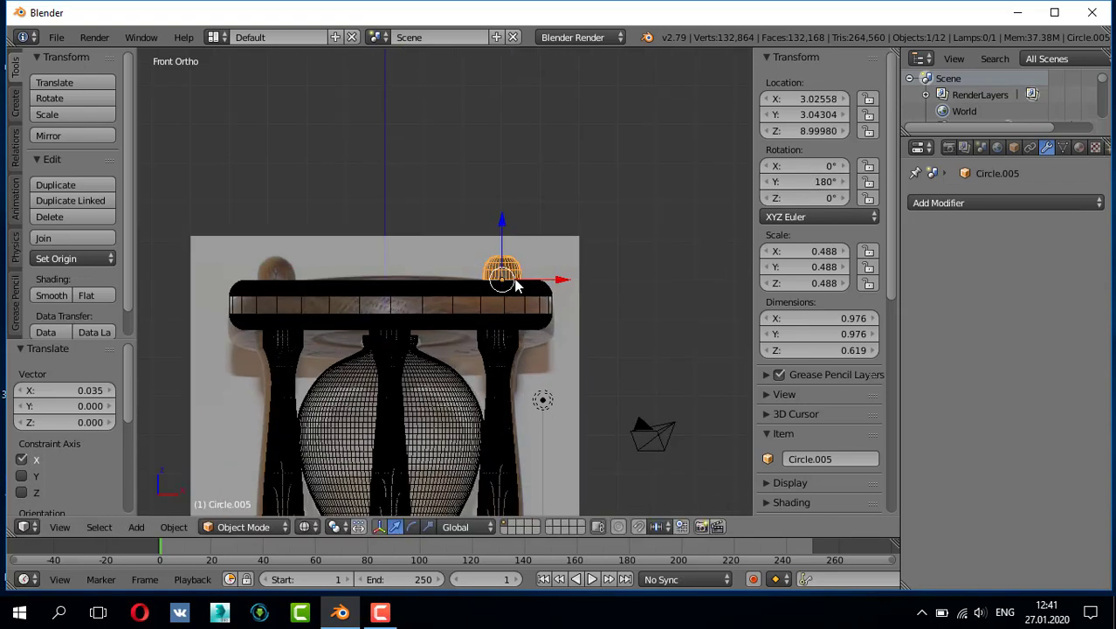
{"action": "key", "text": "KP_7"}
{"action": "key", "text": "g"}
{"action": "key", "text": "x"}
{"action": "left_click", "coordinate": [424, 235]}
Step: Duplicate the knob over the right and left pillars, then orbit to view the hourglass
{"action": "key", "text": "shift+d"}
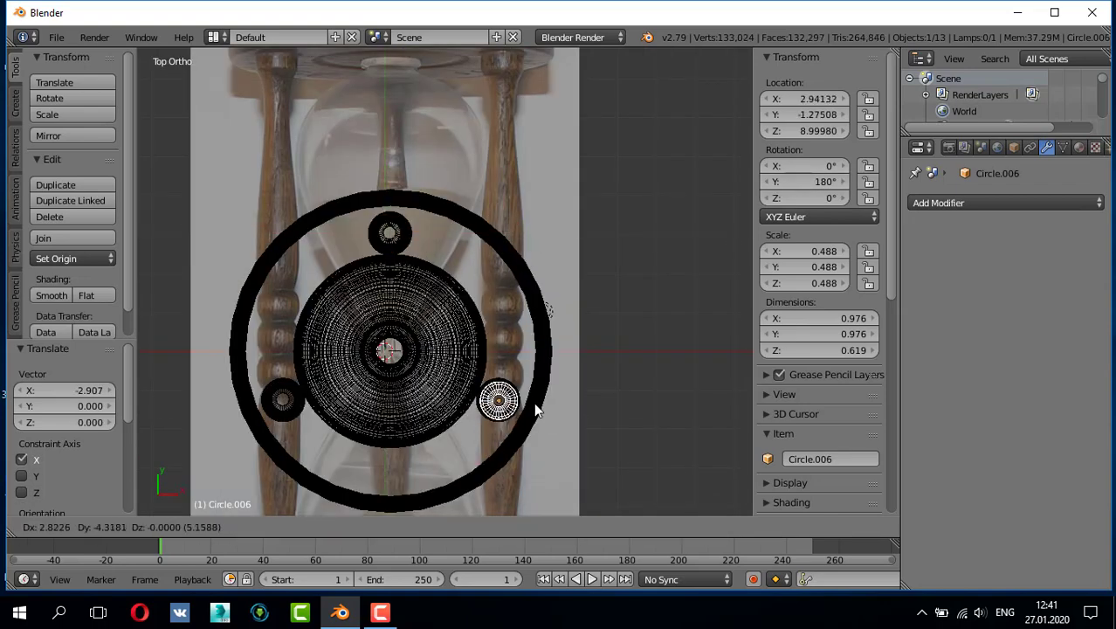
{"action": "left_click", "coordinate": [488, 405]}
{"action": "key", "text": "shift+d"}
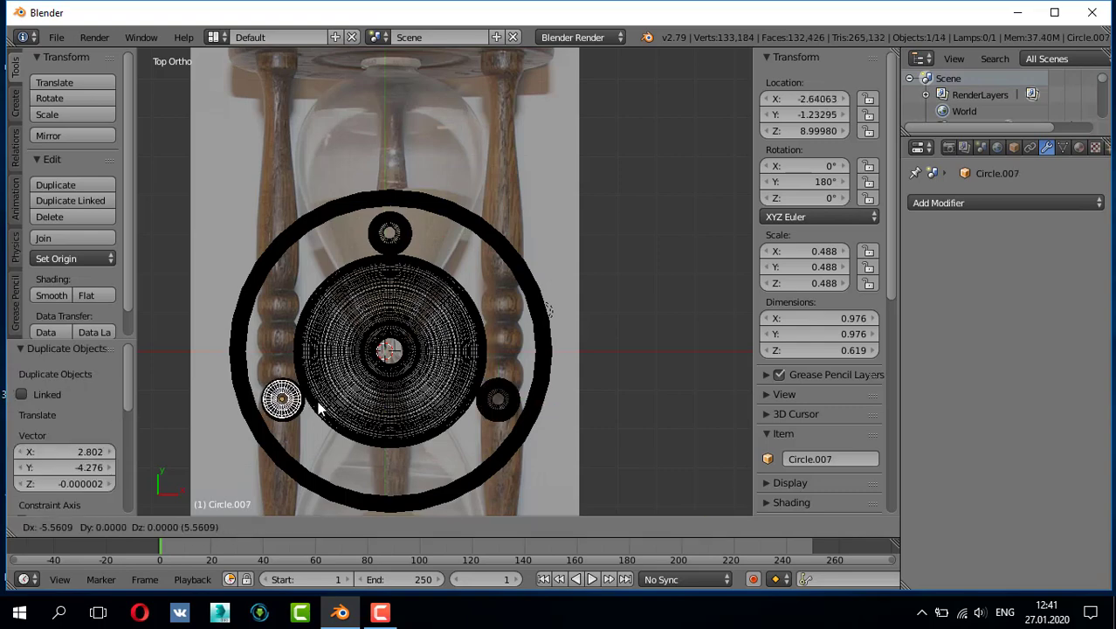
{"action": "left_click", "coordinate": [319, 403]}
{"action": "scroll", "coordinate": [520, 358], "scroll_direction": "down", "scroll_amount": 3}
{"action": "scroll", "coordinate": [535, 330], "scroll_direction": "down", "scroll_amount": 1}
{"action": "middle_click_drag", "start_coordinate": [535, 331], "coordinate": [516, 255]}
Step: Adjust the left top knob's height along the vertical axis
{"action": "key", "text": "a"}
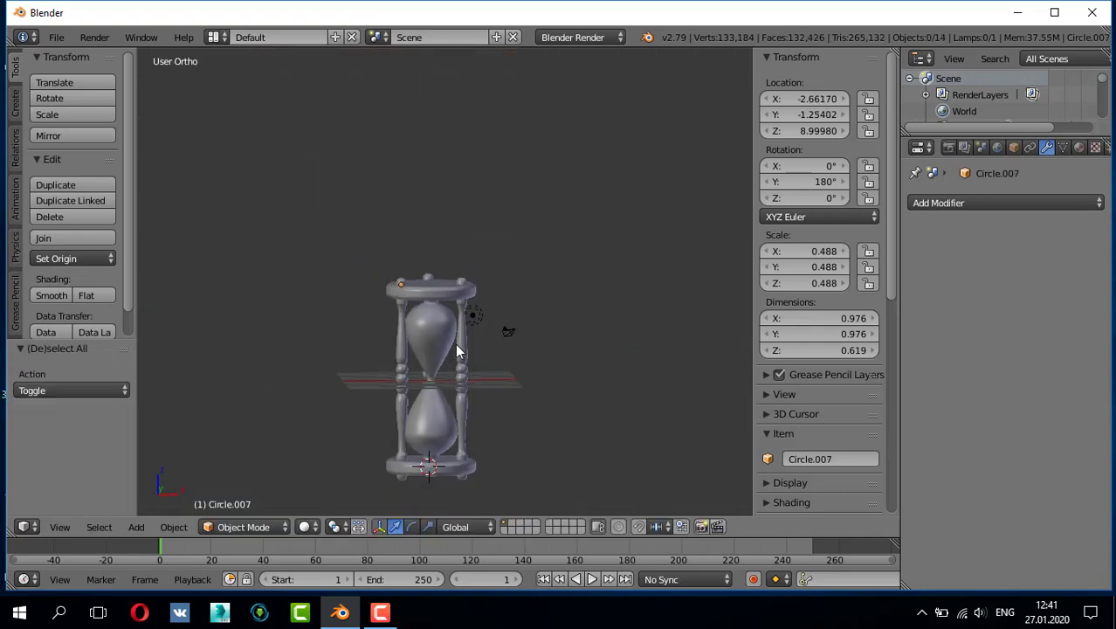
{"action": "right_click", "coordinate": [455, 343]}
{"action": "key", "text": "g"}
{"action": "key", "text": "z"}
{"action": "left_click", "coordinate": [505, 266]}
Step: Check the knob's mesh in Edit Mode, then orbit around the finished hourglass
{"action": "key", "text": "Tab"}
{"action": "scroll", "coordinate": [541, 272], "scroll_direction": "up", "scroll_amount": 2}
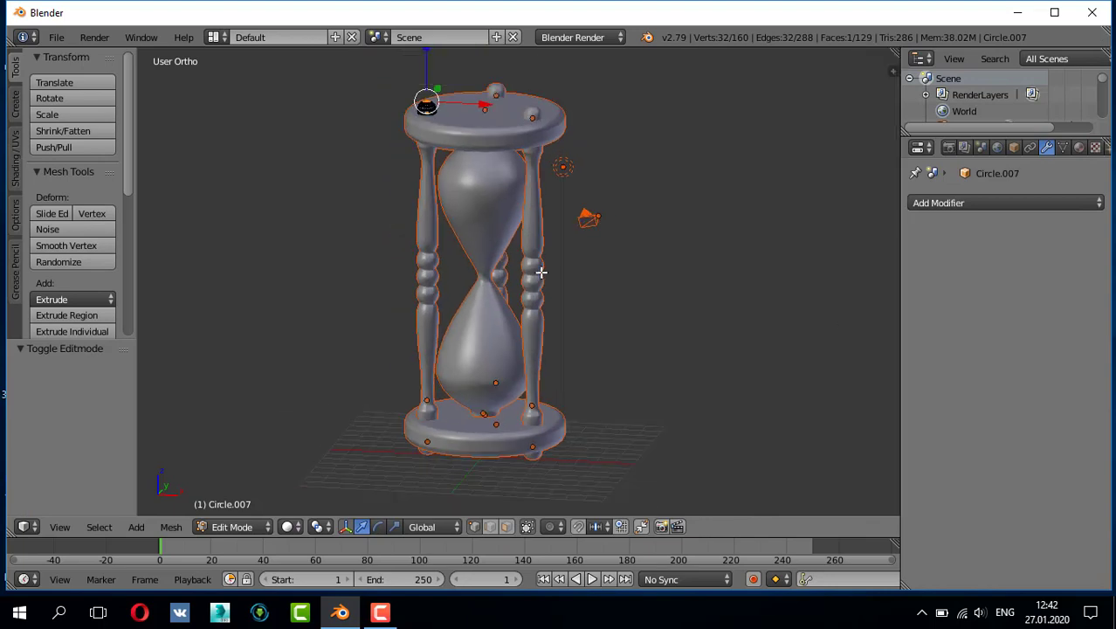
{"action": "key", "text": "a"}
{"action": "key", "text": "Tab"}
{"action": "right_click", "coordinate": [604, 220]}
{"action": "middle_click_drag", "start_coordinate": [604, 220], "coordinate": [561, 178]}
{"action": "scroll", "coordinate": [524, 278], "scroll_direction": "up", "scroll_amount": 2}
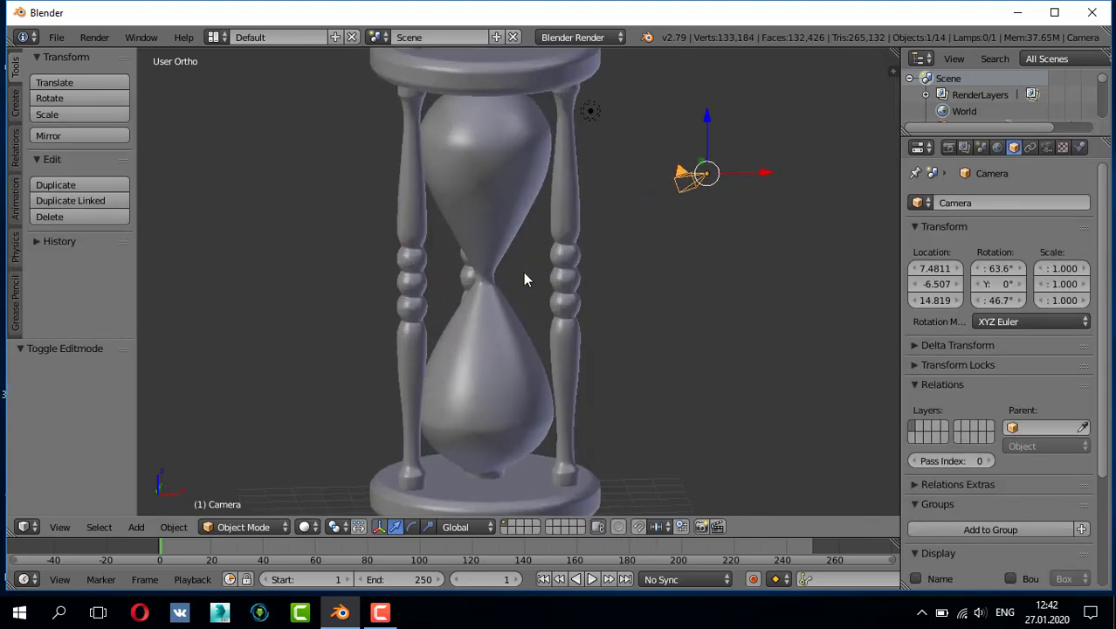